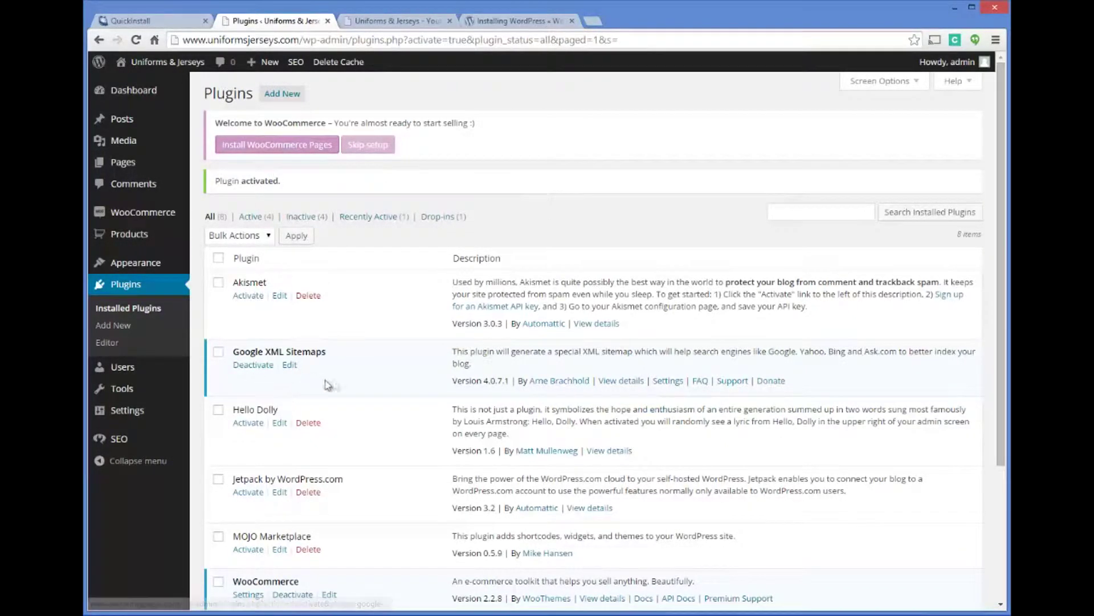
Install the default WooCommerce store pages from the Welcome to WooCommerce notice on the Plugins page.
scroll(324, 383, down, 2)
scroll(369, 344, up, 2)
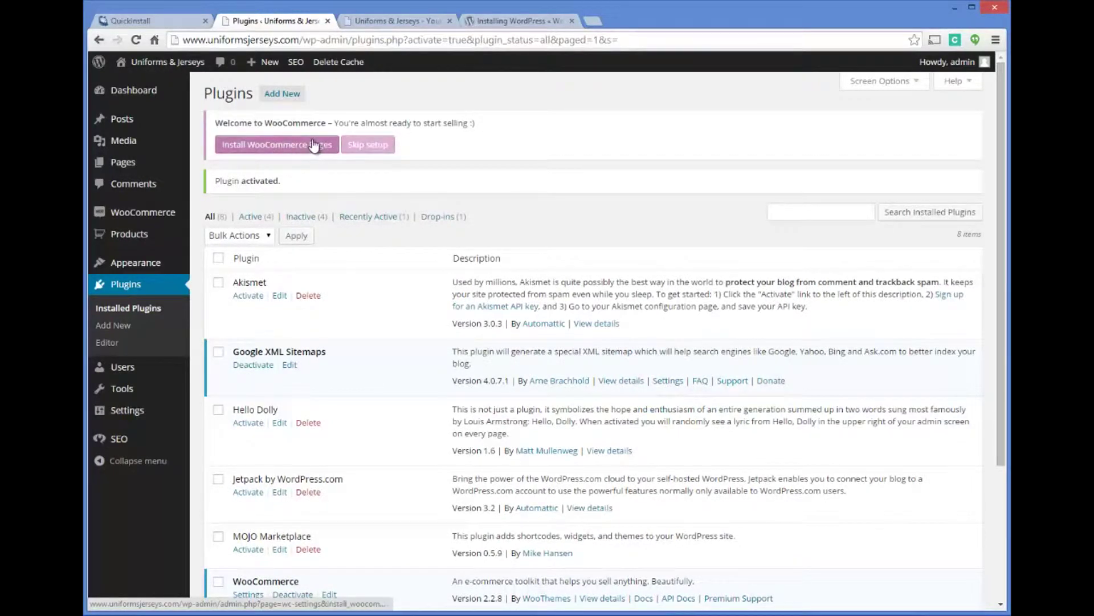
click(304, 147)
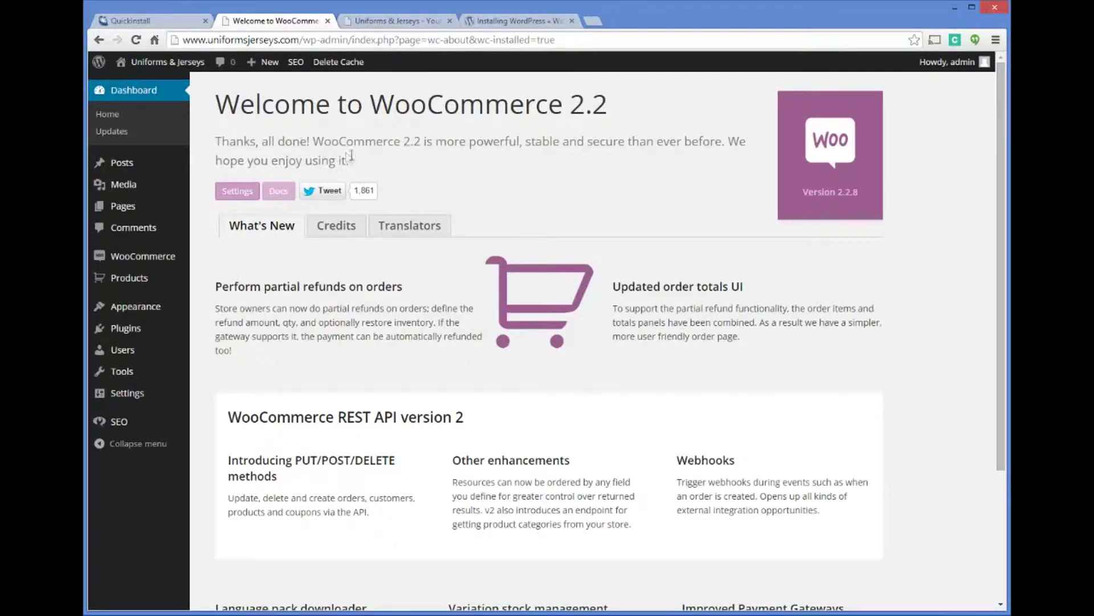
Scroll through the Welcome to WooCommerce 2.2 page to review what's new.
scroll(479, 179, down, 1)
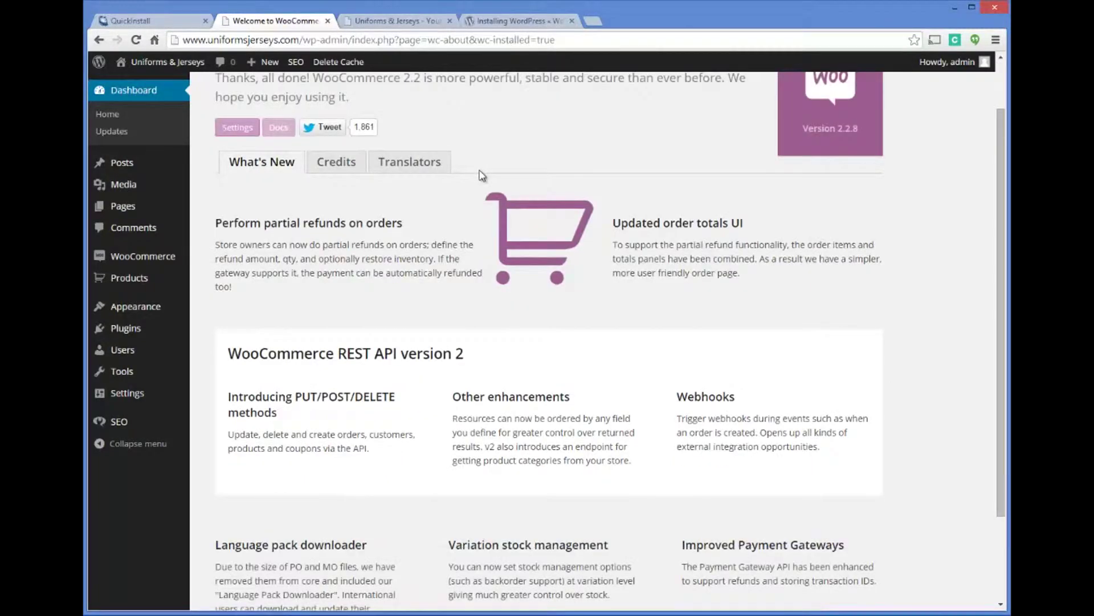
scroll(479, 176, up, 2)
scroll(460, 208, down, 4)
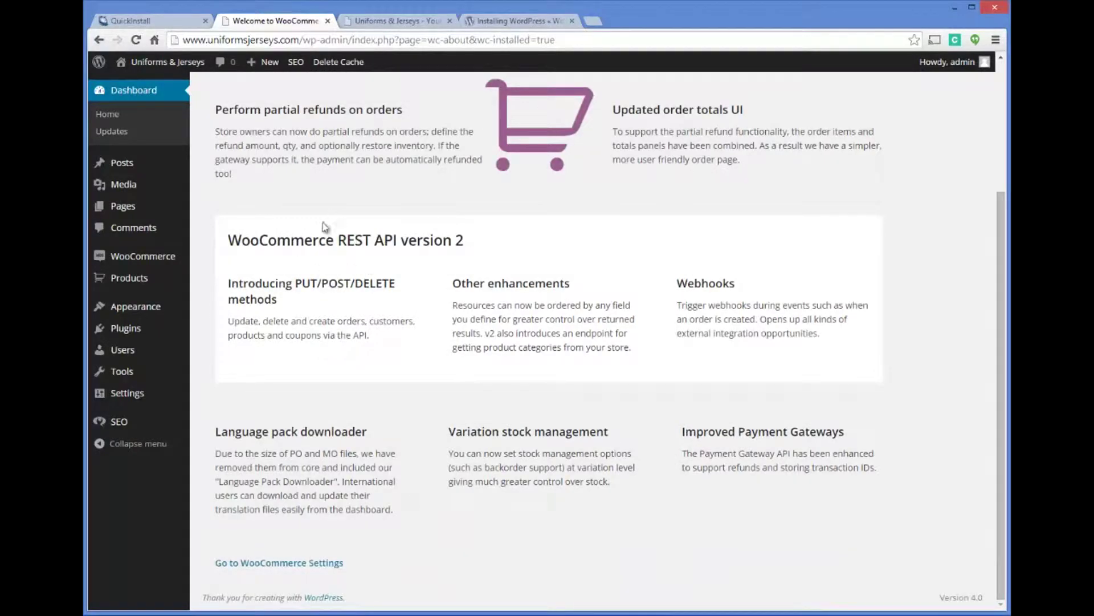
scroll(451, 274, up, 3)
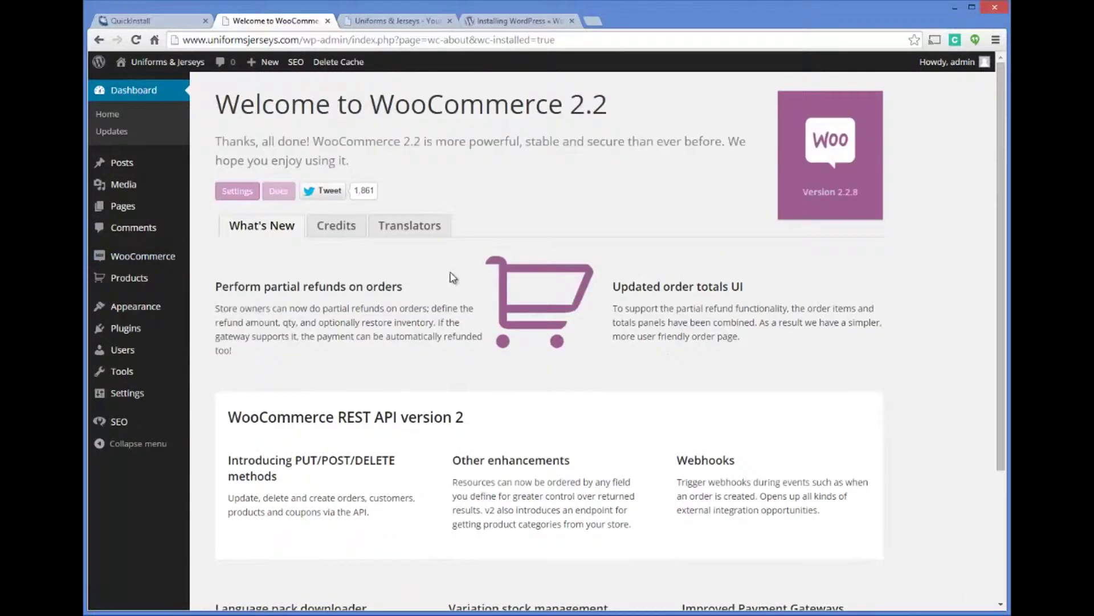
Check the installed plugins list and the empty WooCommerce Orders list, then go to WooCommerce Settings.
click(161, 320)
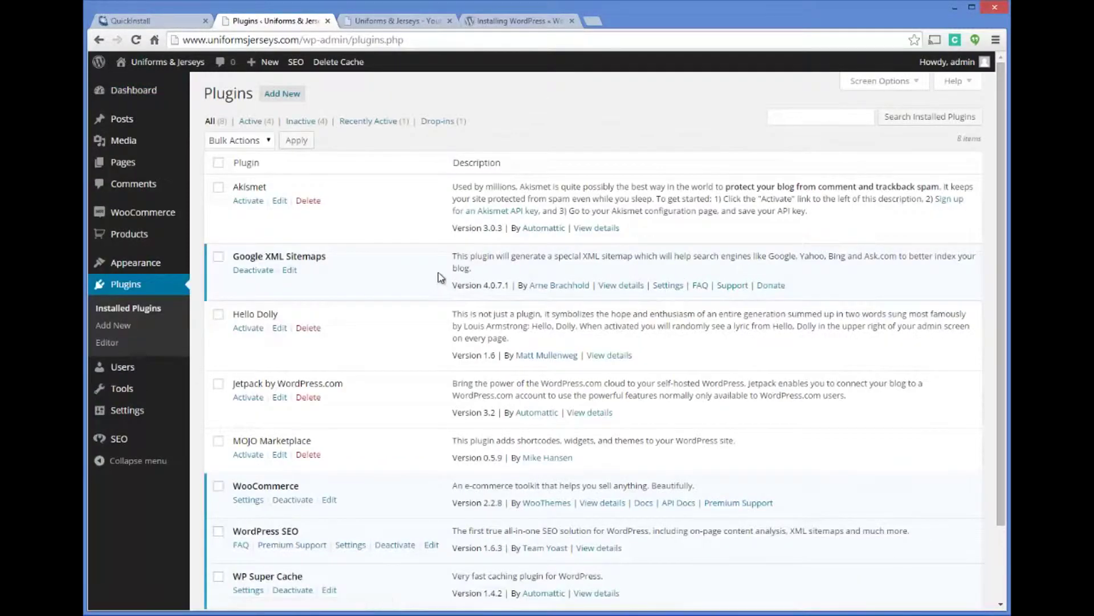
scroll(438, 277, down, 3)
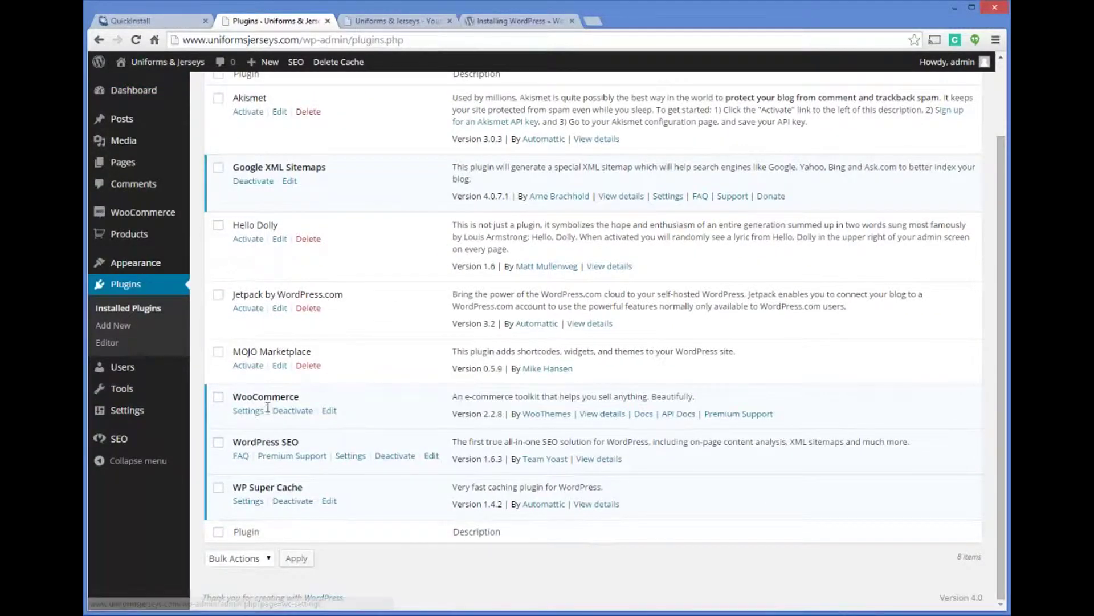
scroll(336, 291, up, 3)
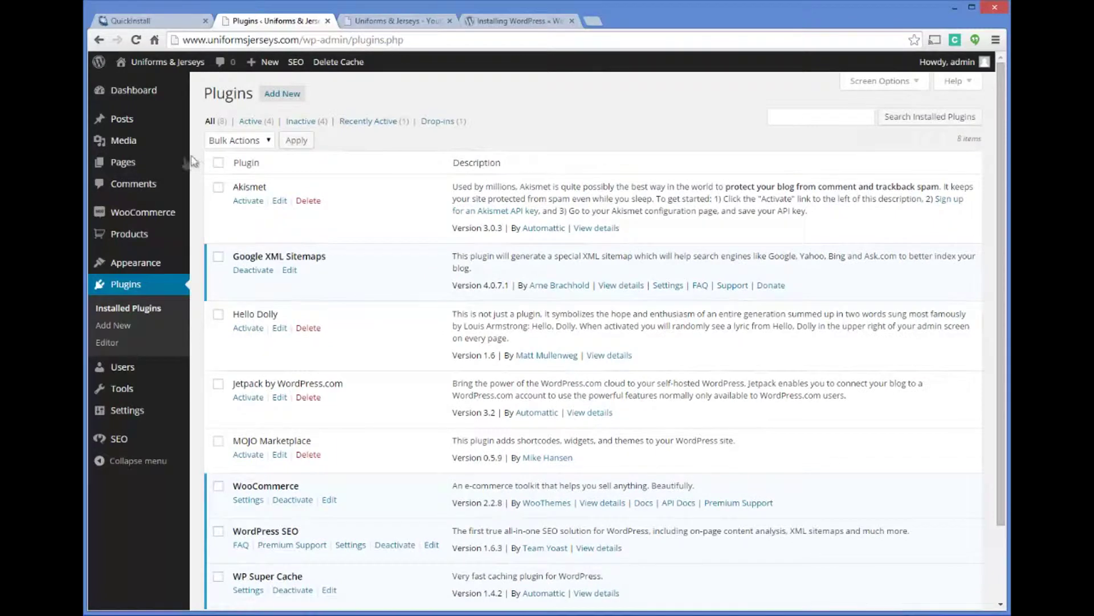
click(144, 213)
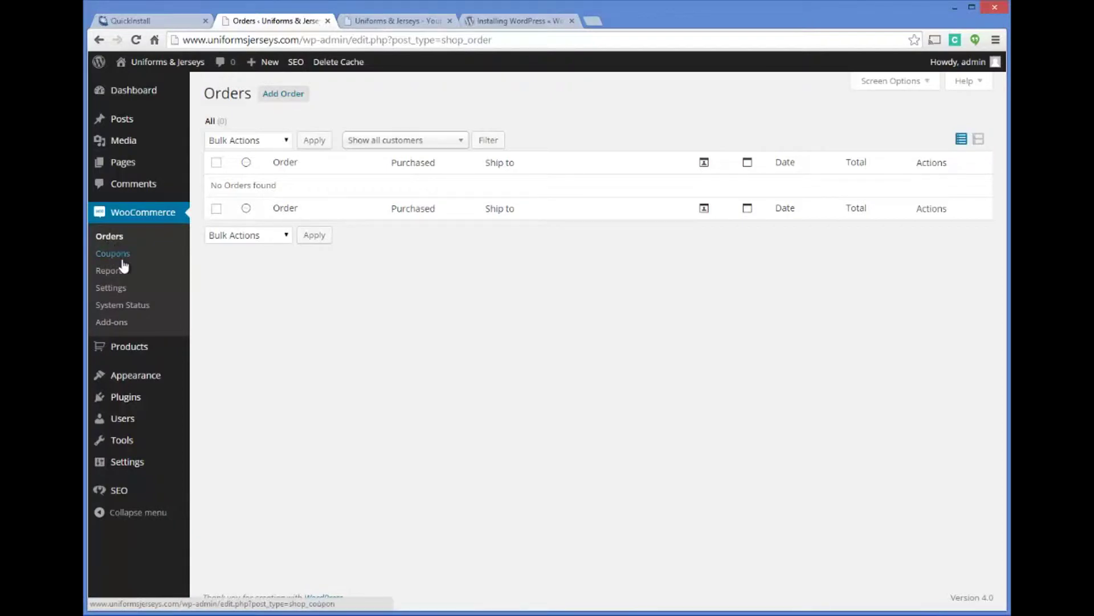
mouse_move(130, 352)
click(115, 288)
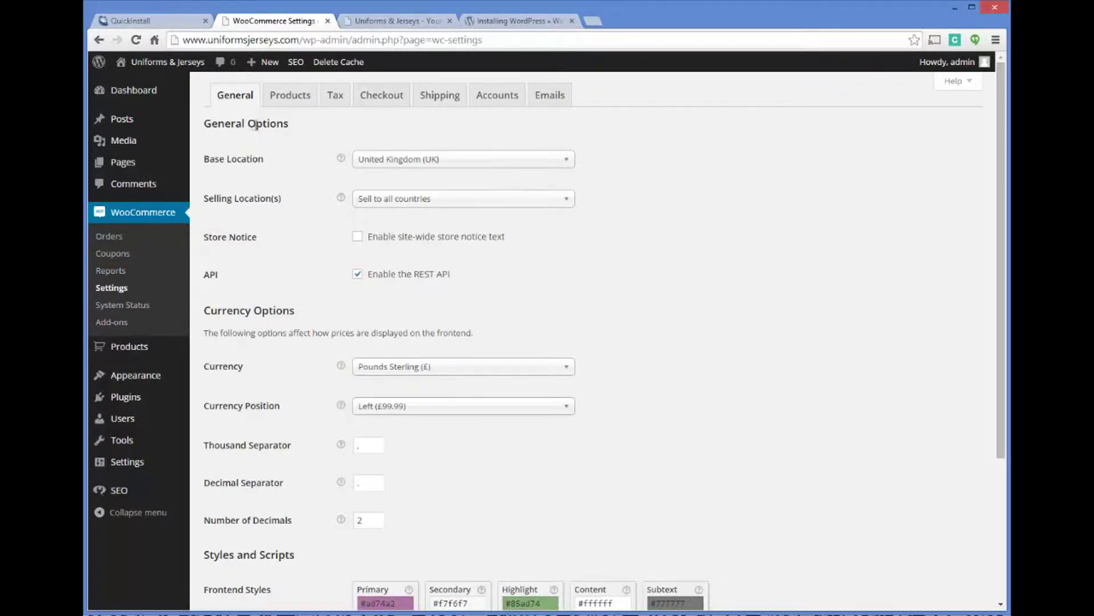
Set the store's base location to United States (US) — Washington.
click(416, 165)
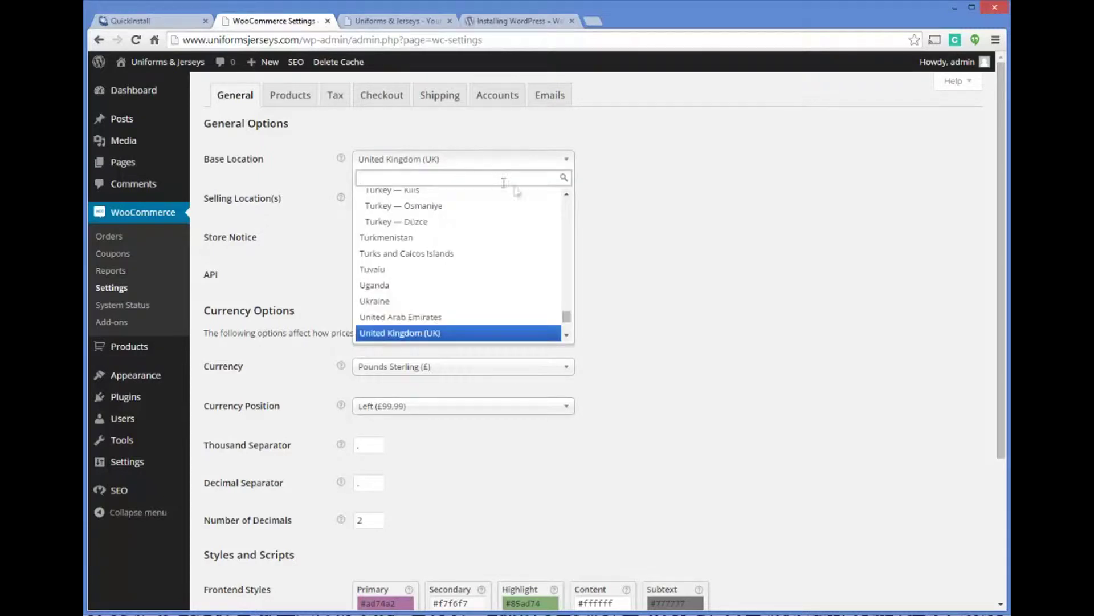
drag(567, 317, 568, 337)
scroll(568, 337, down, 3)
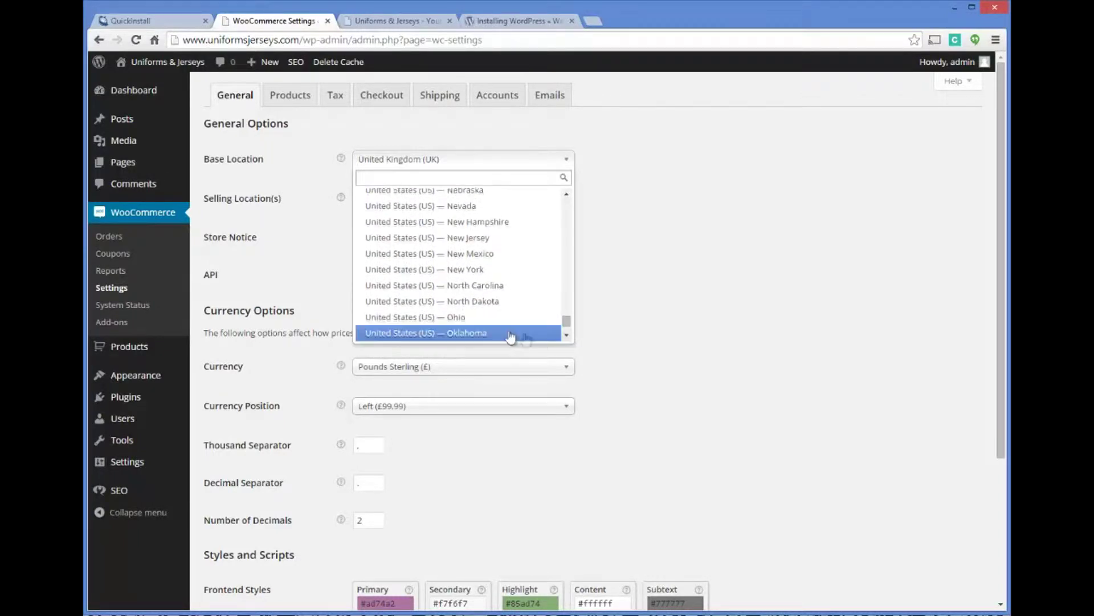
scroll(568, 337, down, 5)
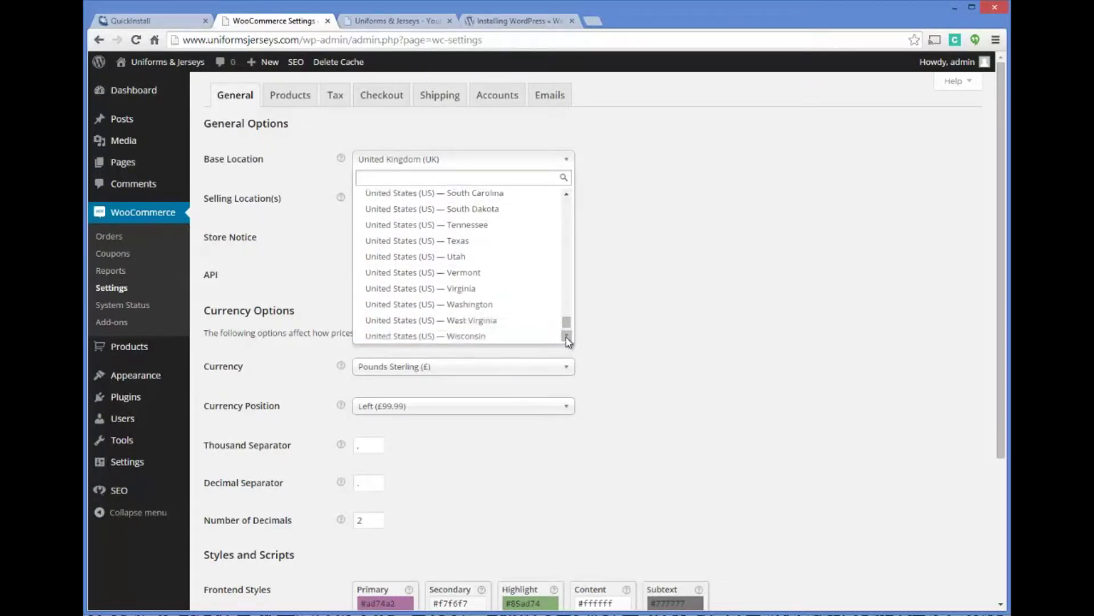
click(484, 279)
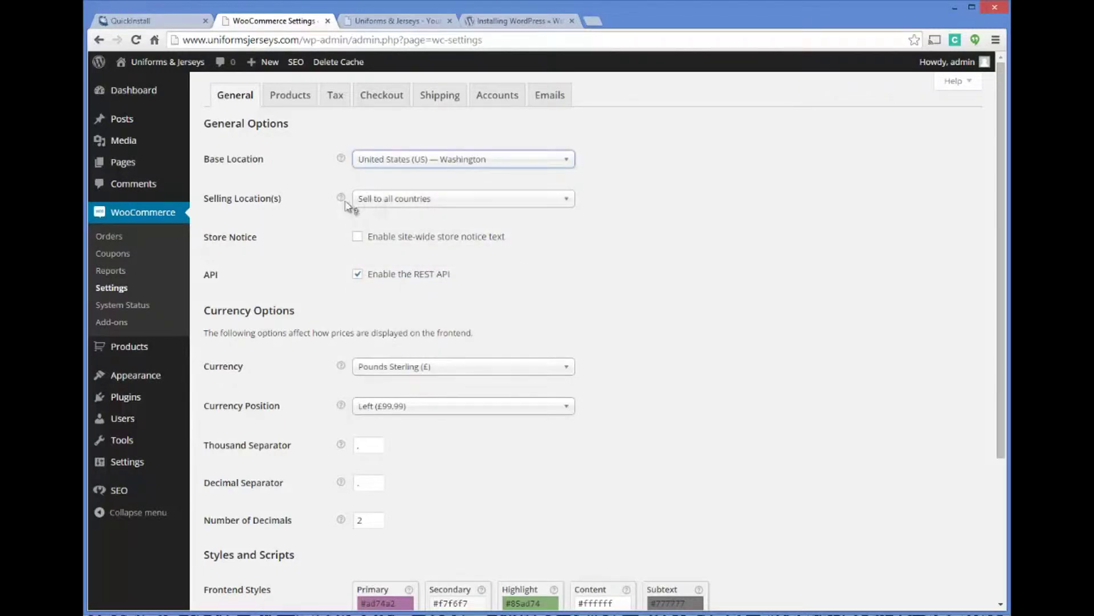
Restrict selling to specific countries: United States (US) and Canada.
click(398, 205)
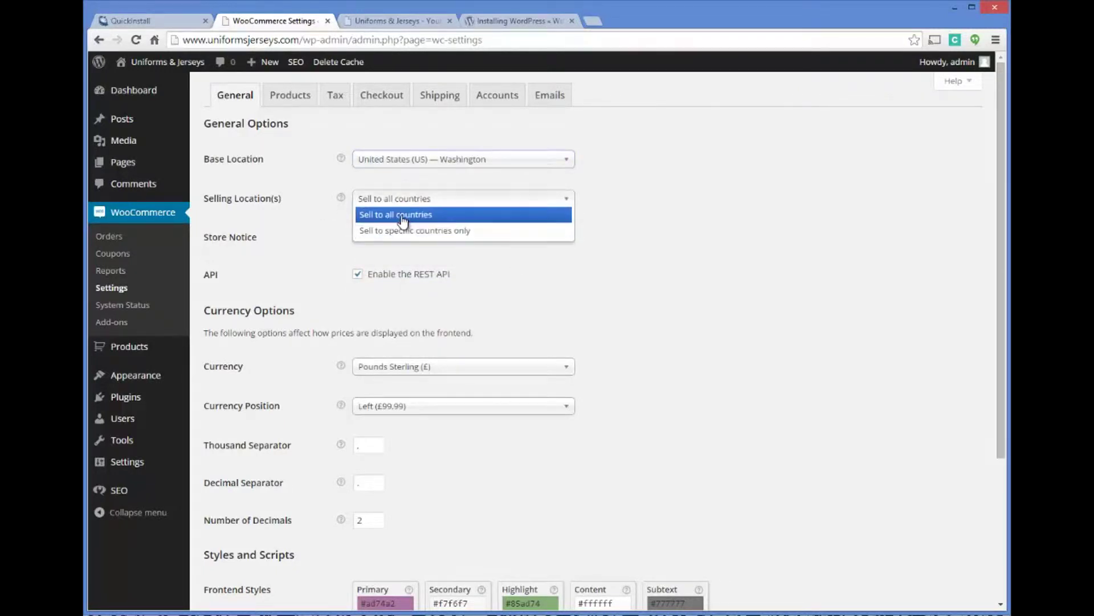
click(402, 231)
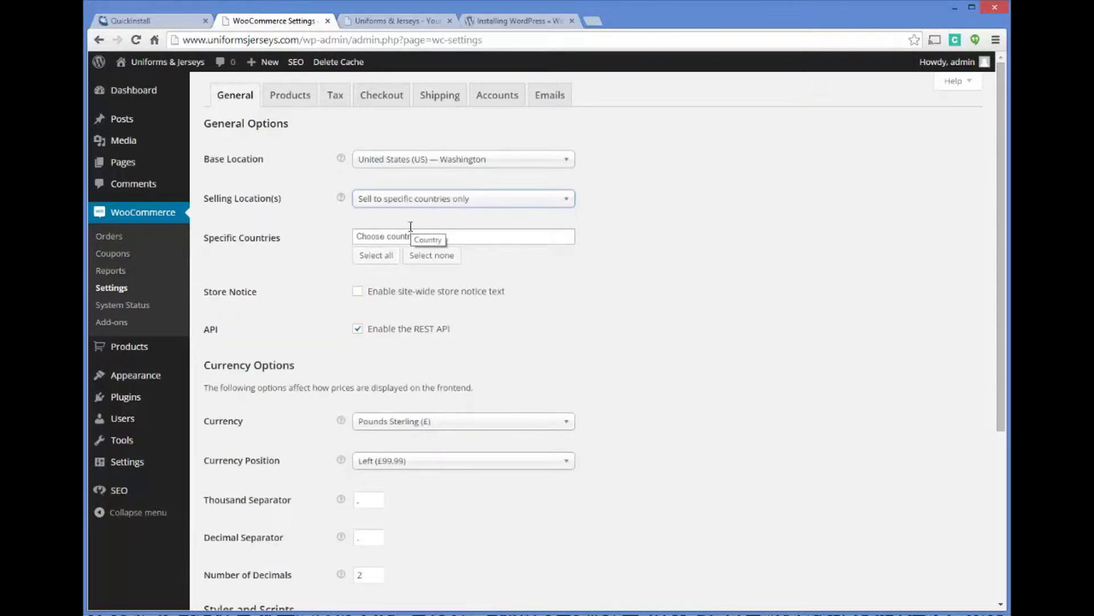
click(410, 201)
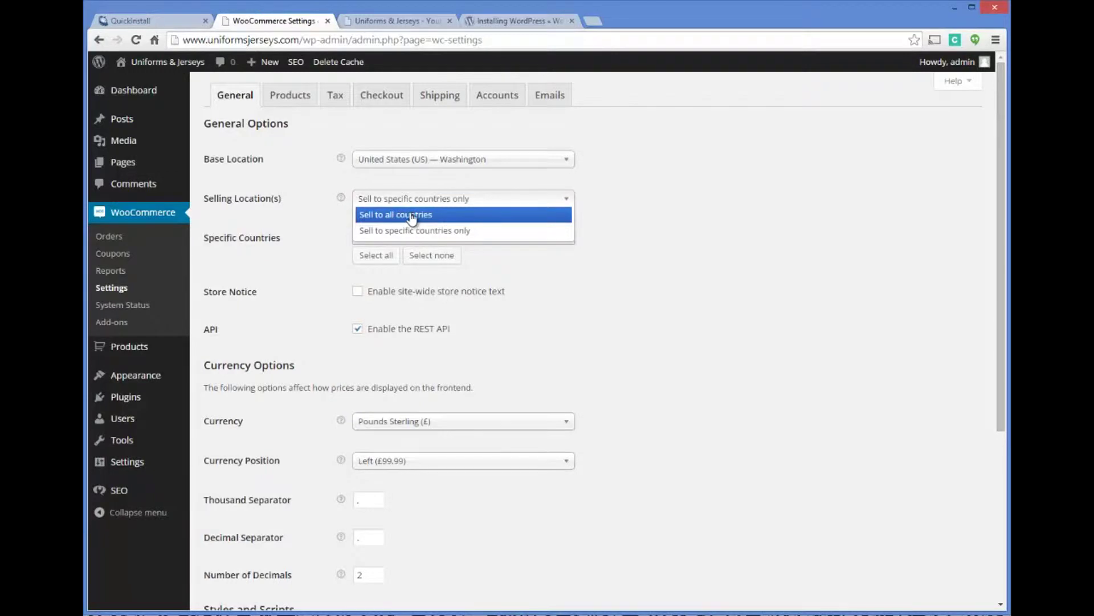
click(406, 230)
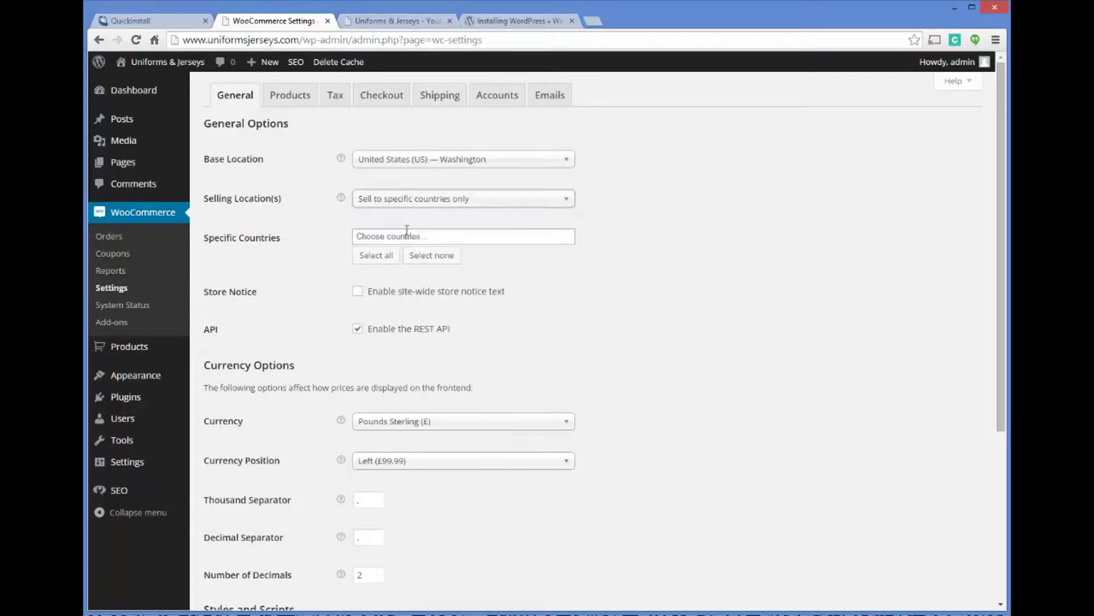
click(406, 235)
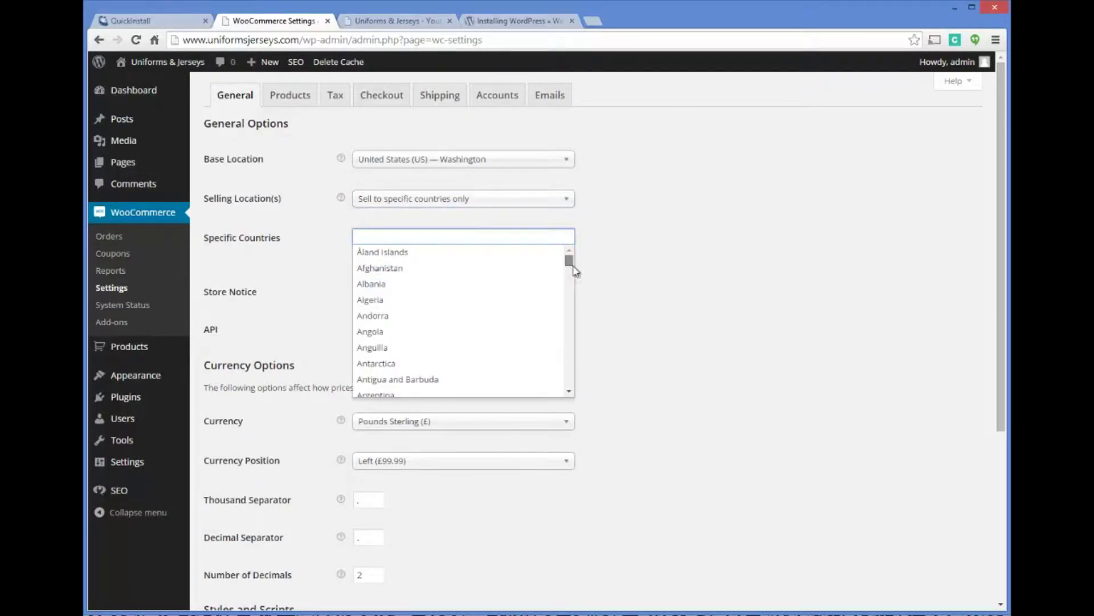
drag(574, 267, 568, 382)
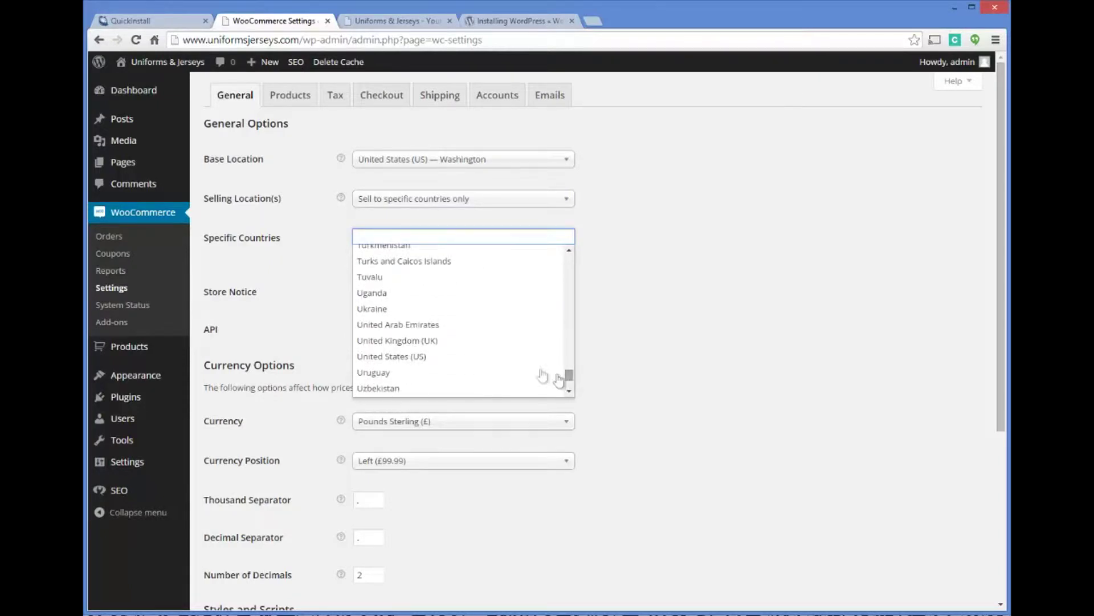
click(393, 356)
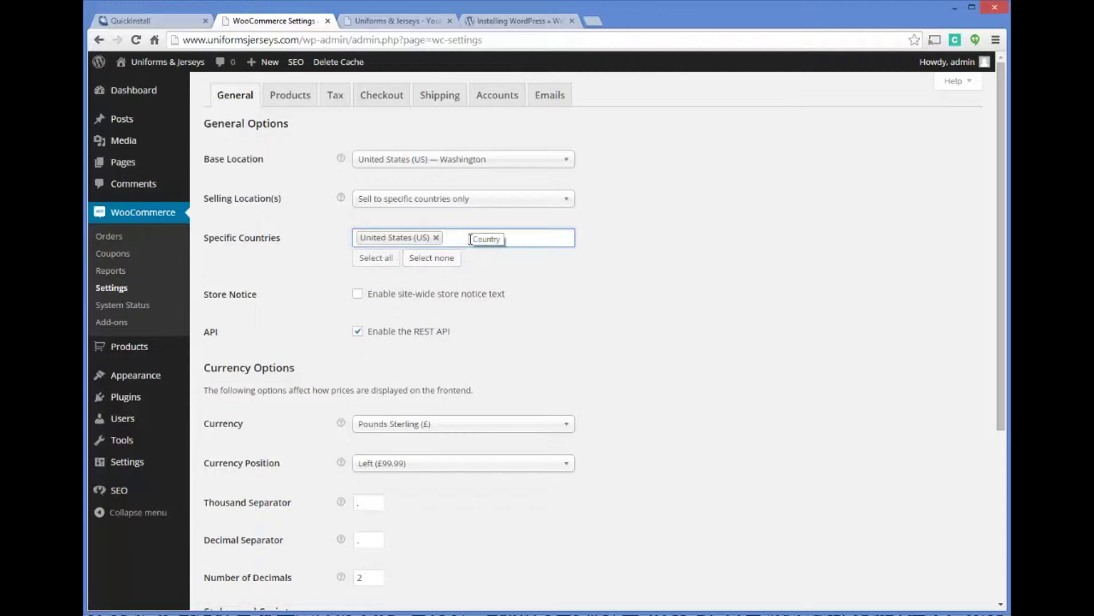
text(Cana)
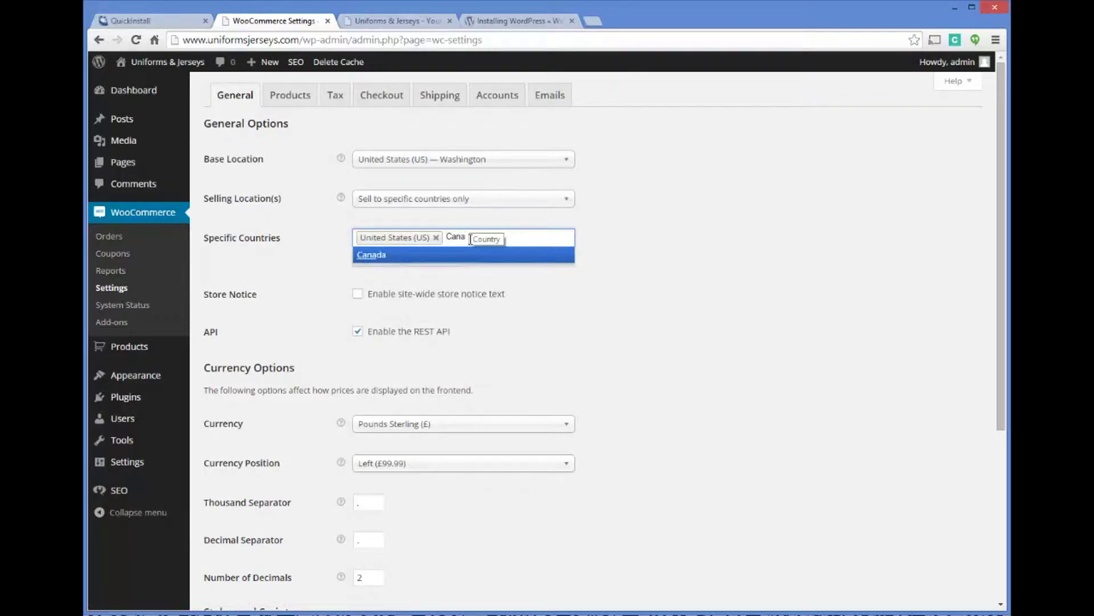
click(378, 255)
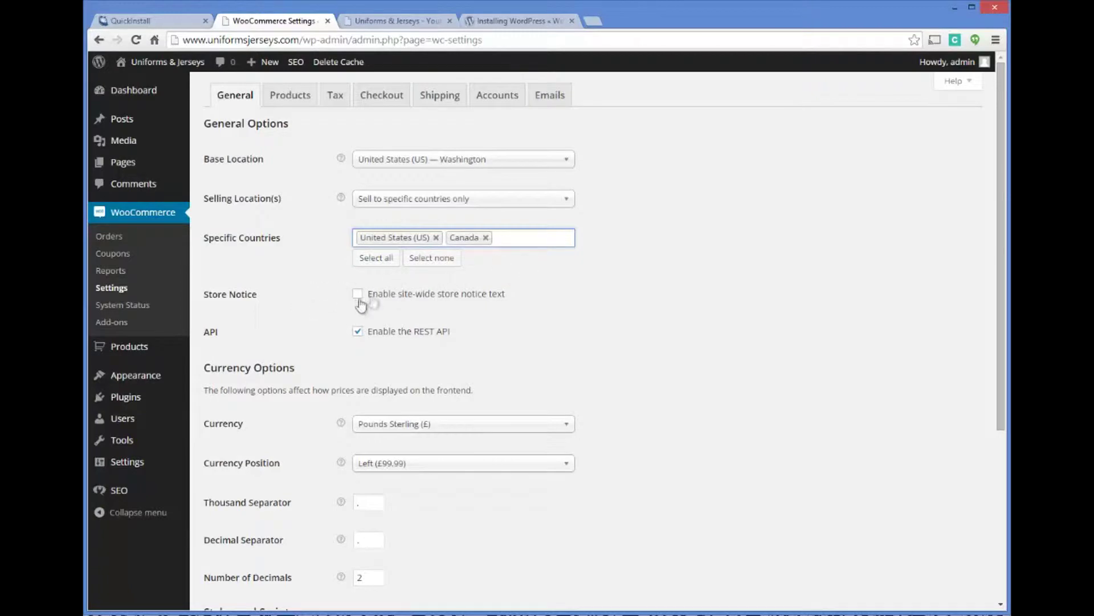
Set the store currency to US Dollars with the currency symbol on the left.
scroll(319, 313, down, 1)
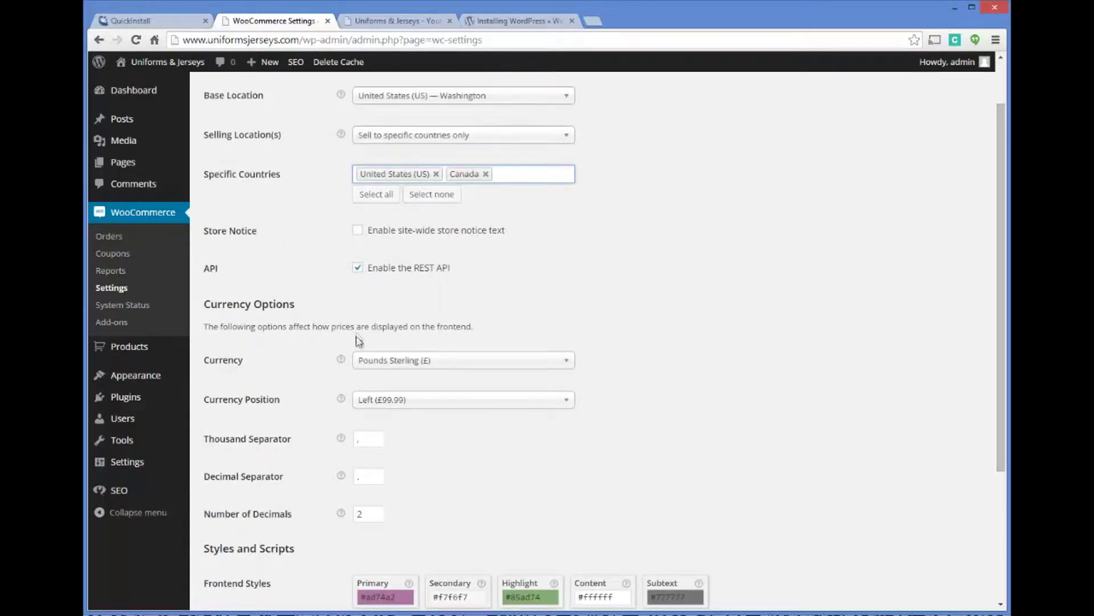
click(437, 362)
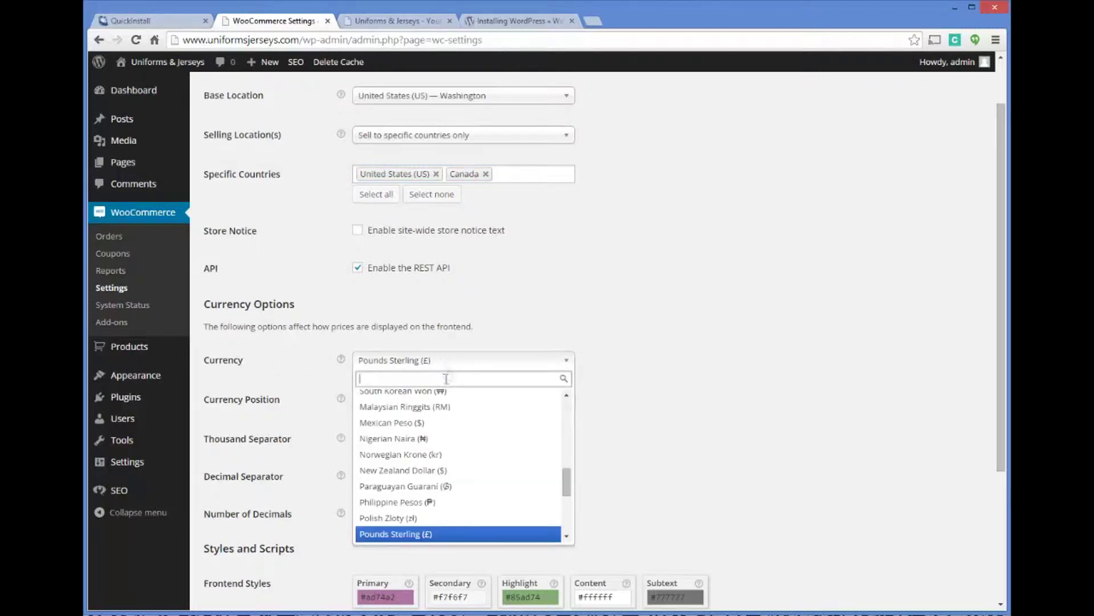
drag(565, 477, 566, 527)
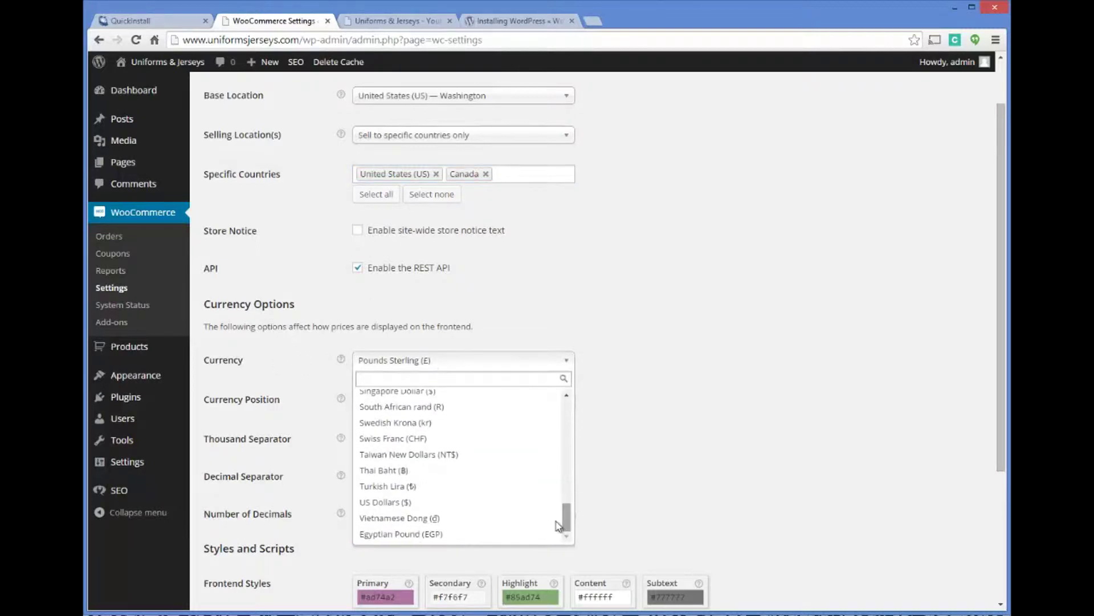
click(432, 503)
click(388, 406)
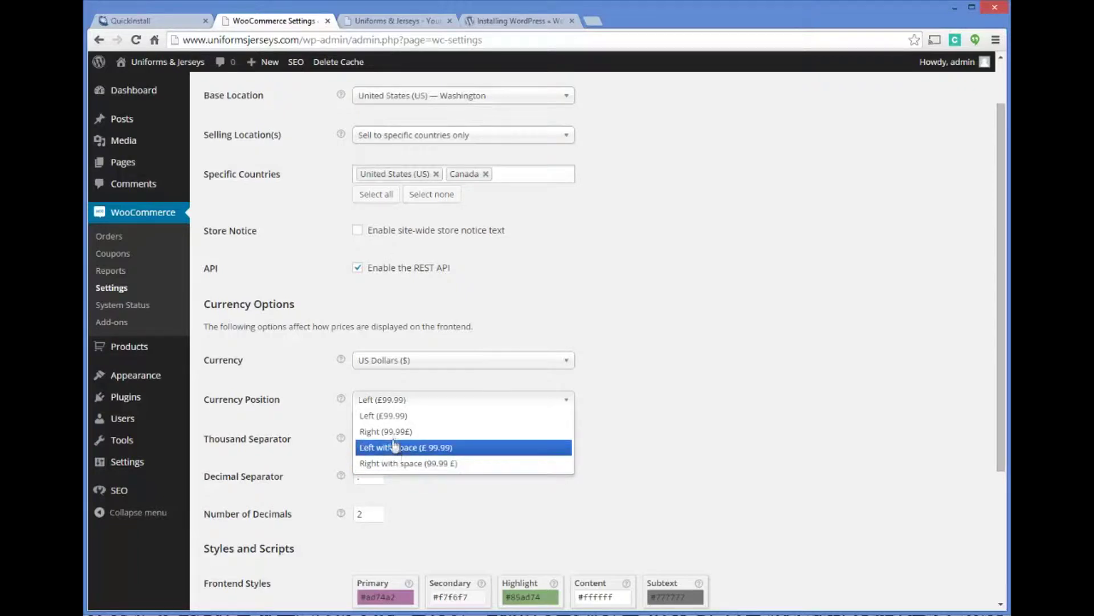
click(436, 405)
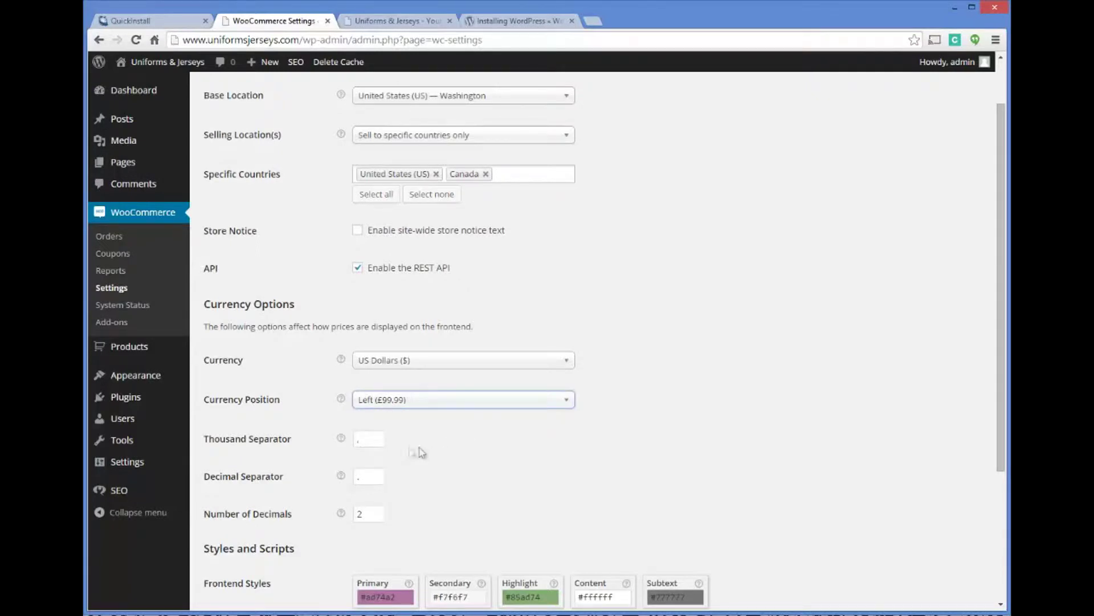
Review the thousand separator, decimal separator and 2 decimals, then save the general settings.
click(374, 440)
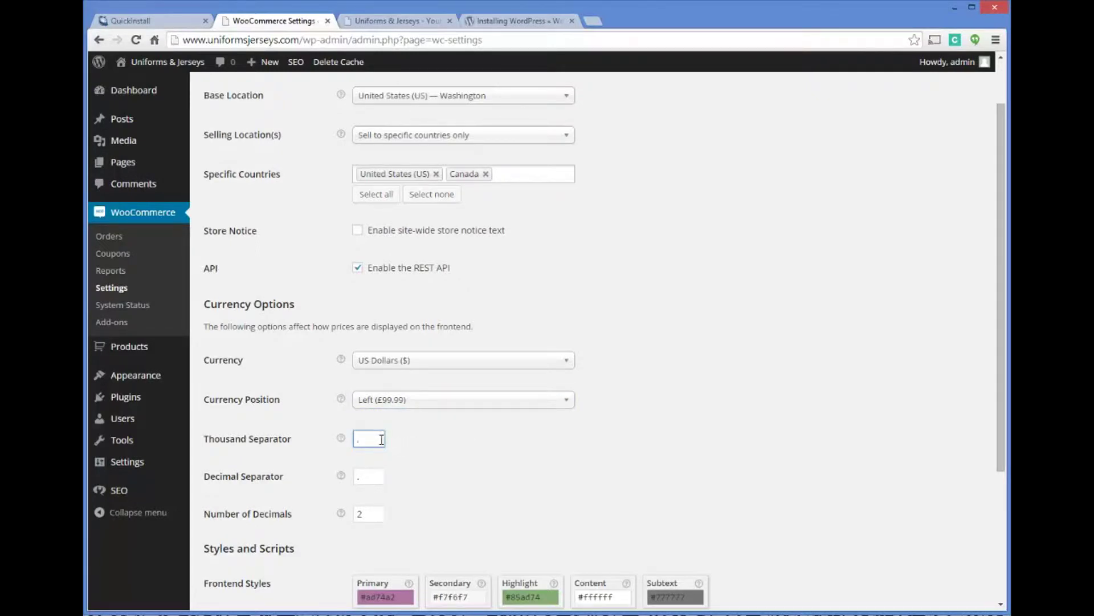
click(369, 480)
click(383, 514)
scroll(598, 451, down, 3)
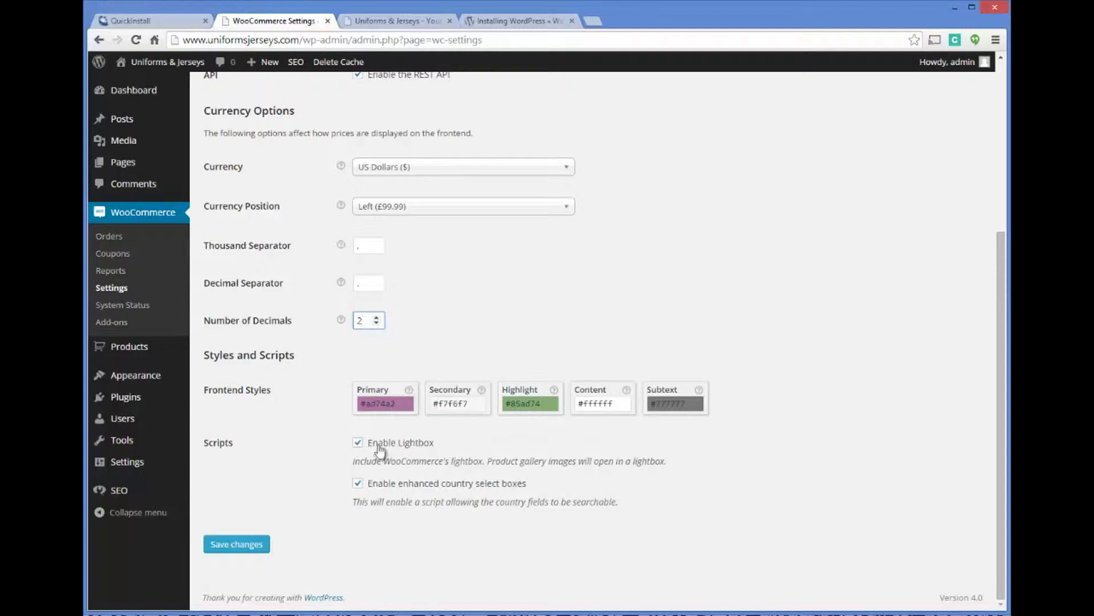
click(253, 546)
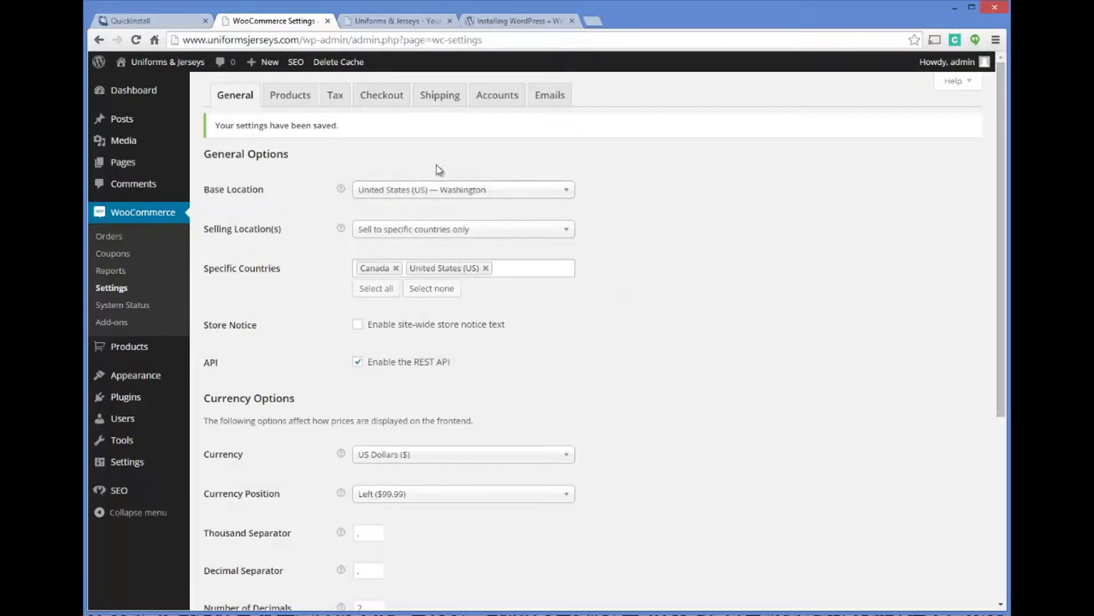
click(289, 96)
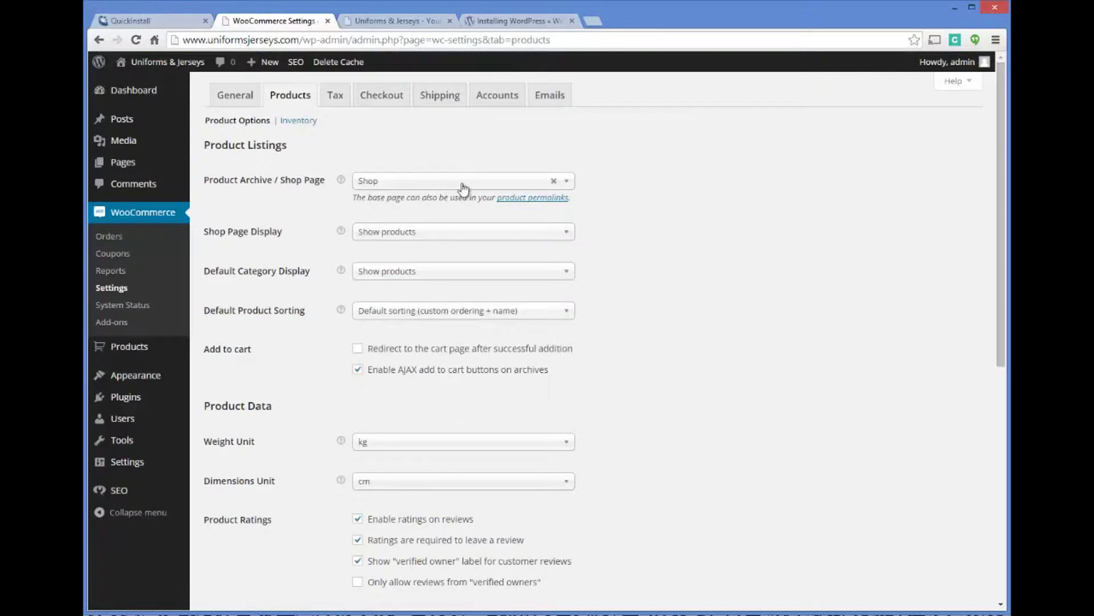
Keep Shop as the shop page, displaying products.
click(568, 183)
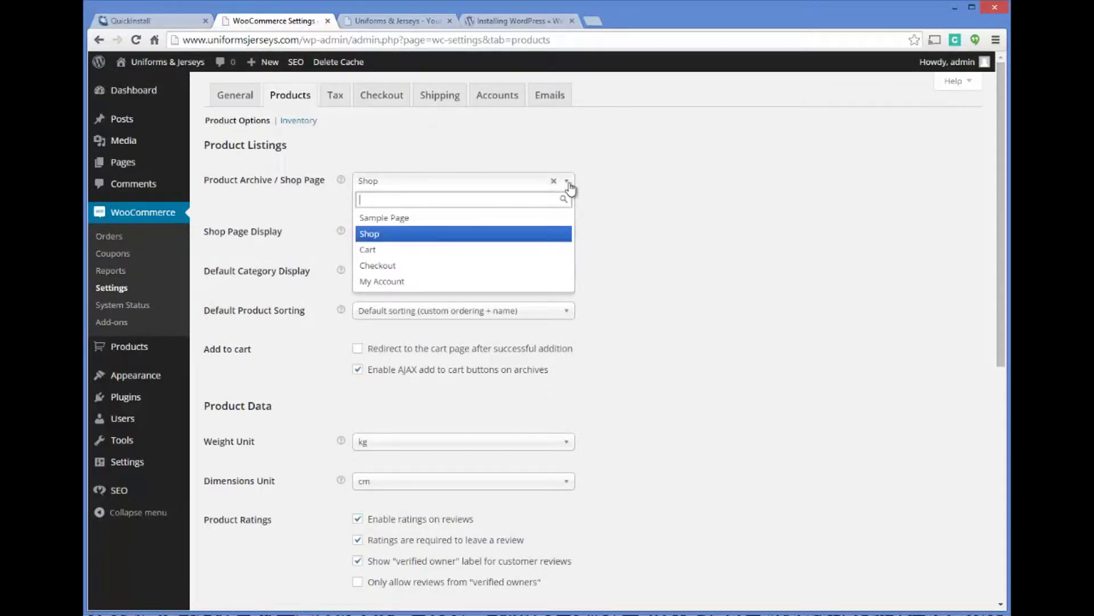
click(569, 184)
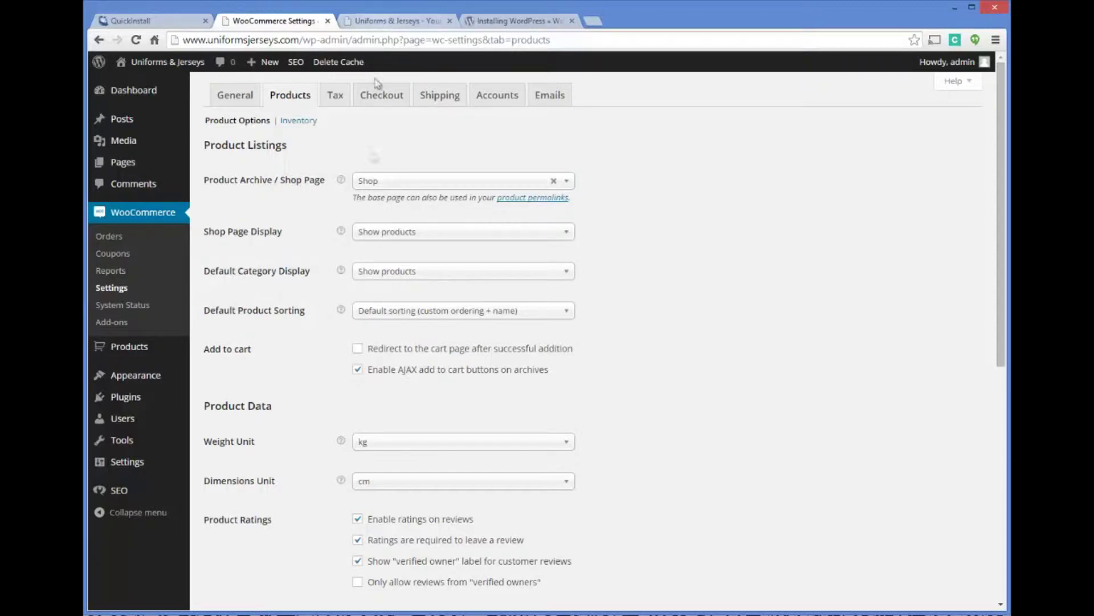
click(382, 235)
click(412, 237)
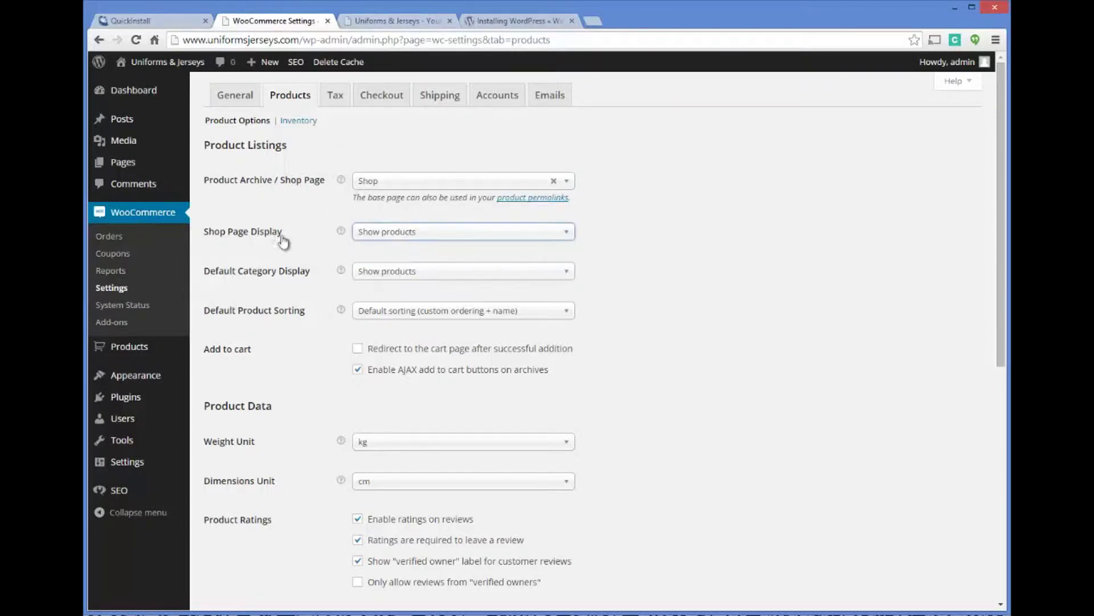
scroll(285, 243, down, 2)
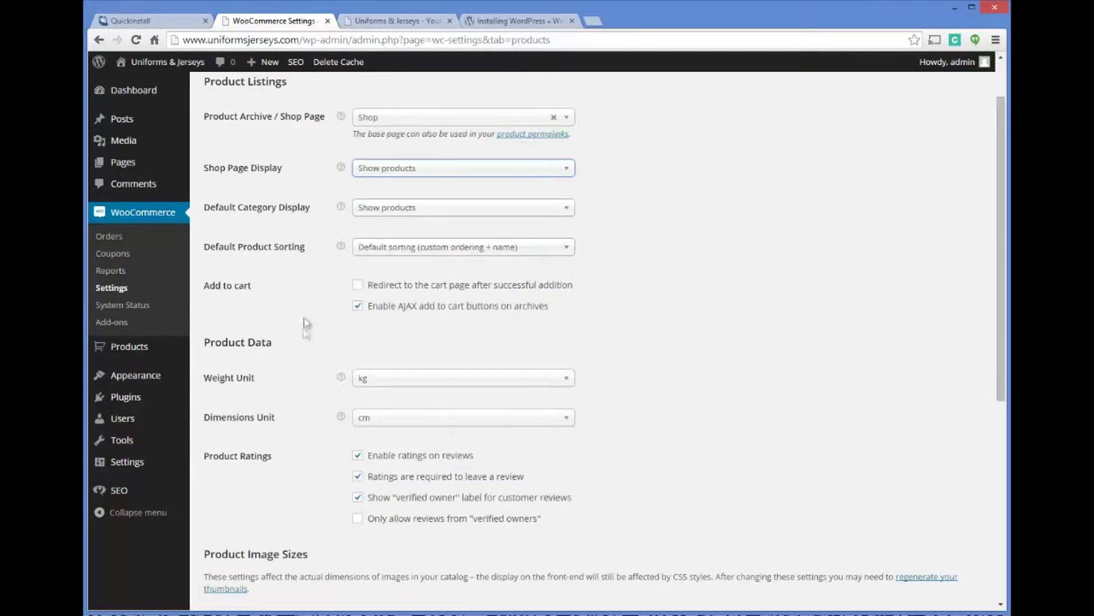
scroll(327, 324, down, 1)
Set weight unit to lbs and dimensions unit to inches, then save the product settings.
click(379, 316)
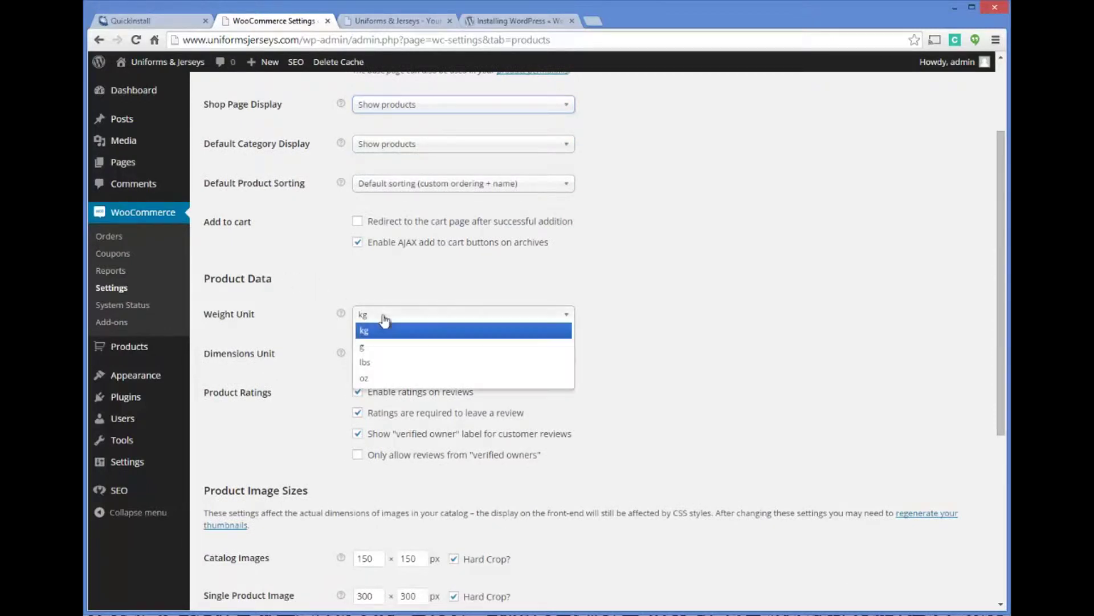
click(375, 362)
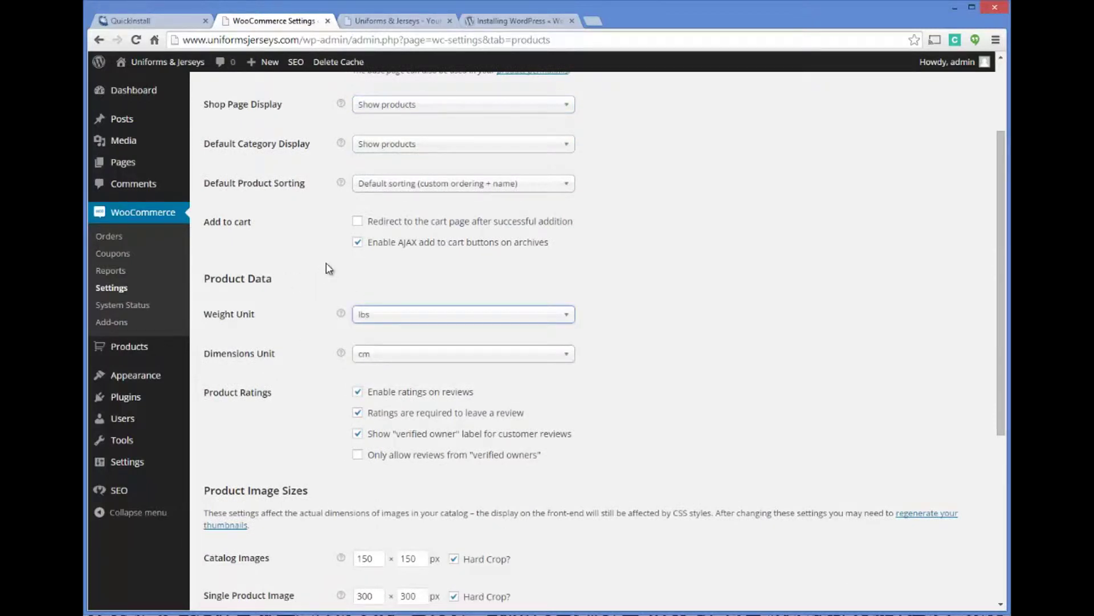
click(390, 354)
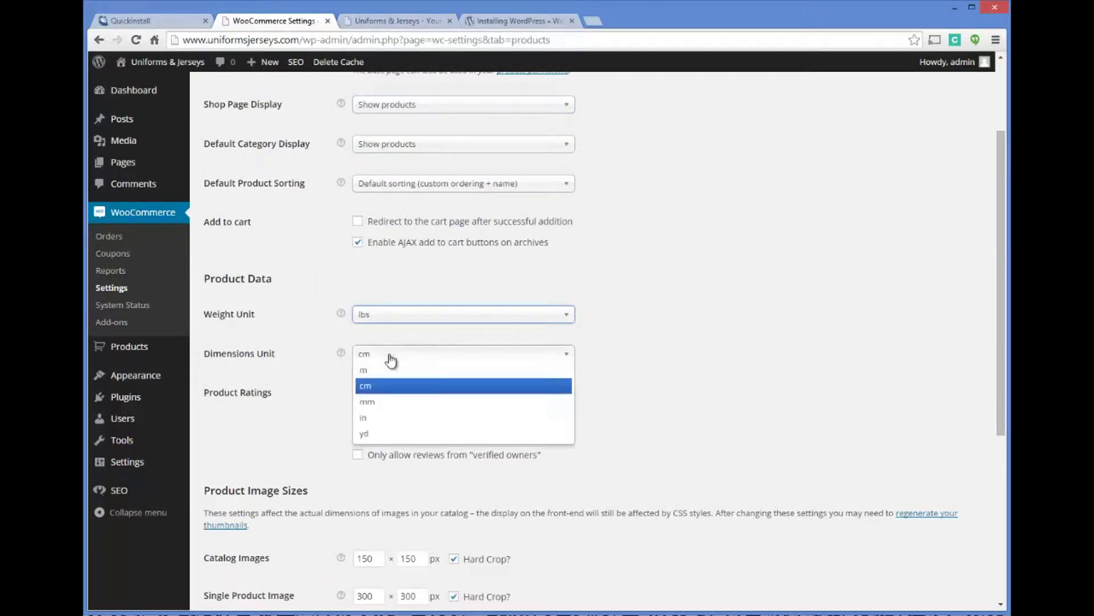
click(363, 417)
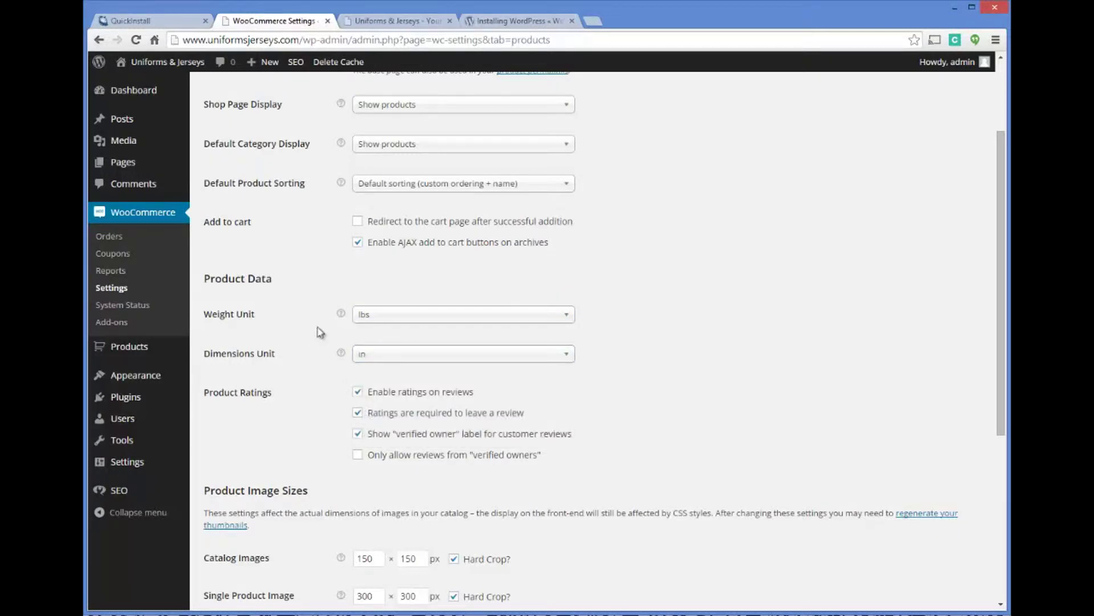
scroll(692, 374, down, 2)
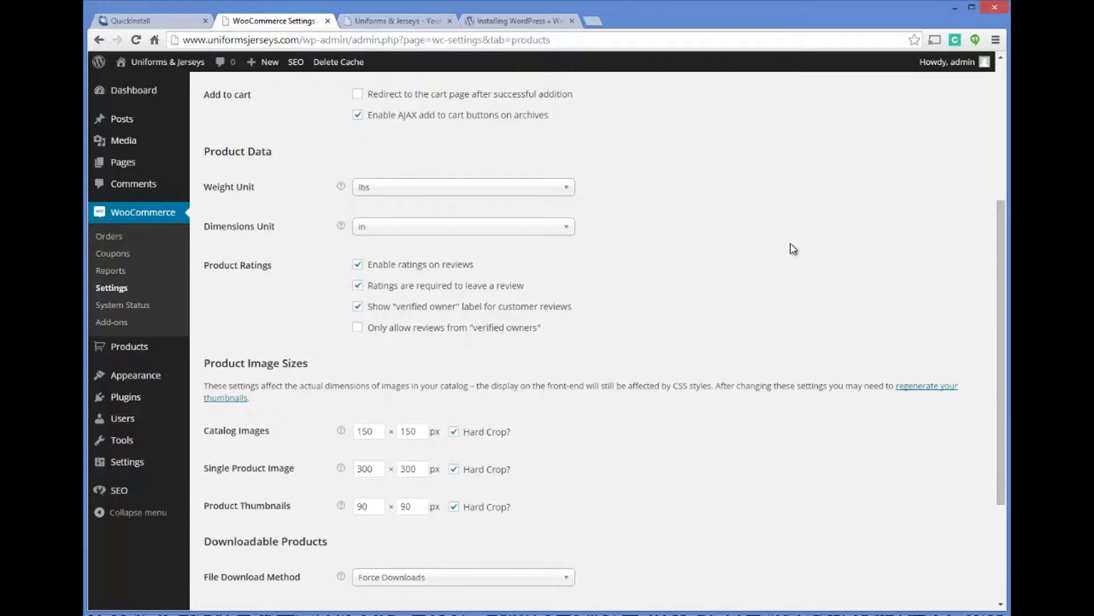
scroll(690, 262, down, 1)
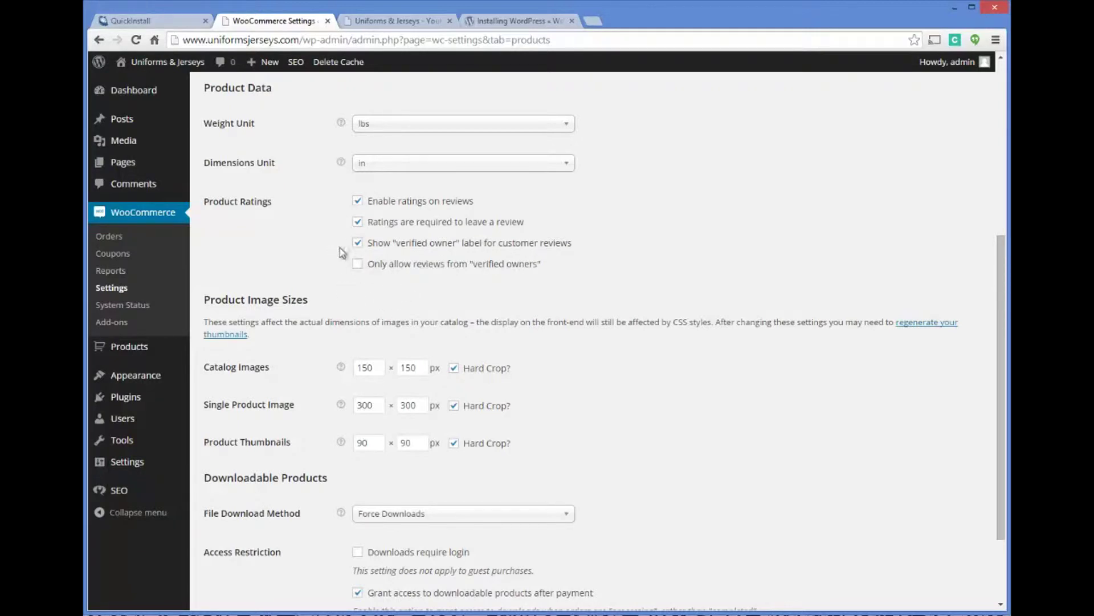
scroll(319, 254, down, 1)
scroll(326, 188, down, 1)
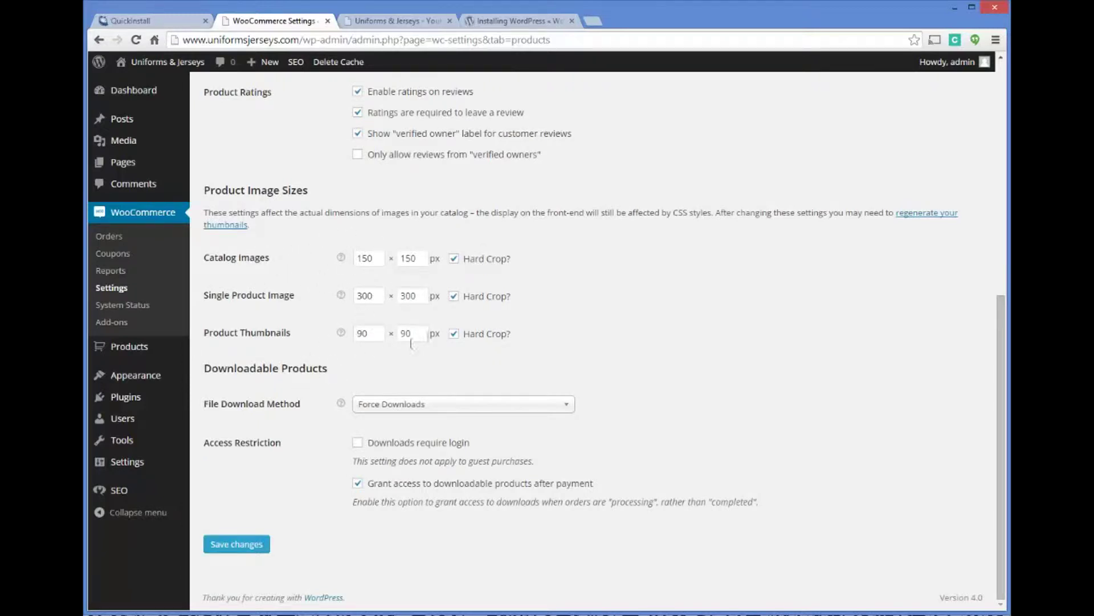
click(243, 544)
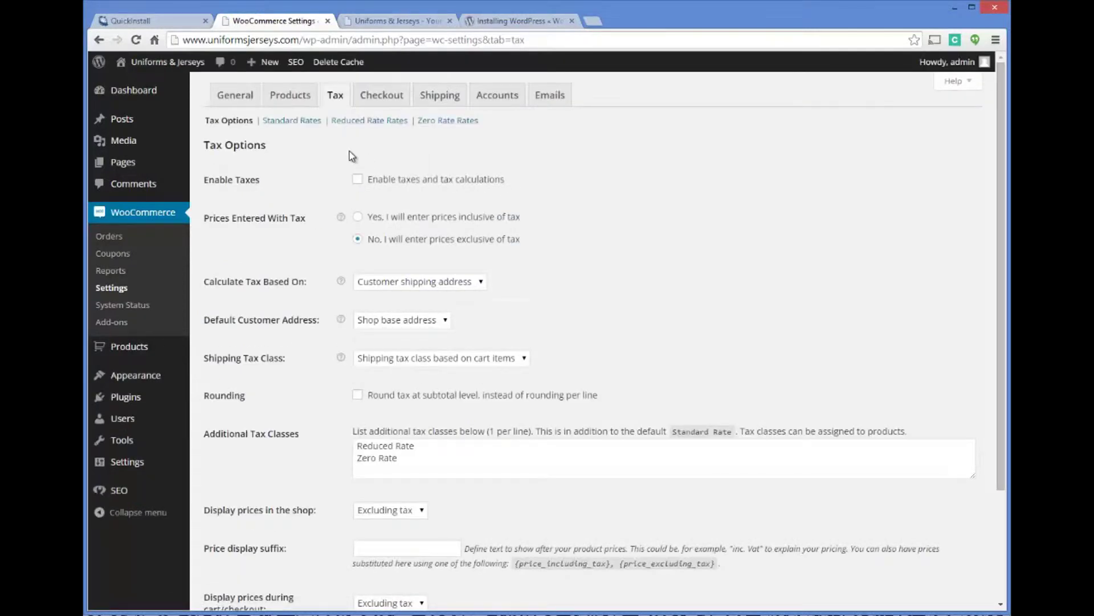
Enable taxes and tax calculations.
click(358, 180)
mouse_move(341, 219)
scroll(510, 314, down, 3)
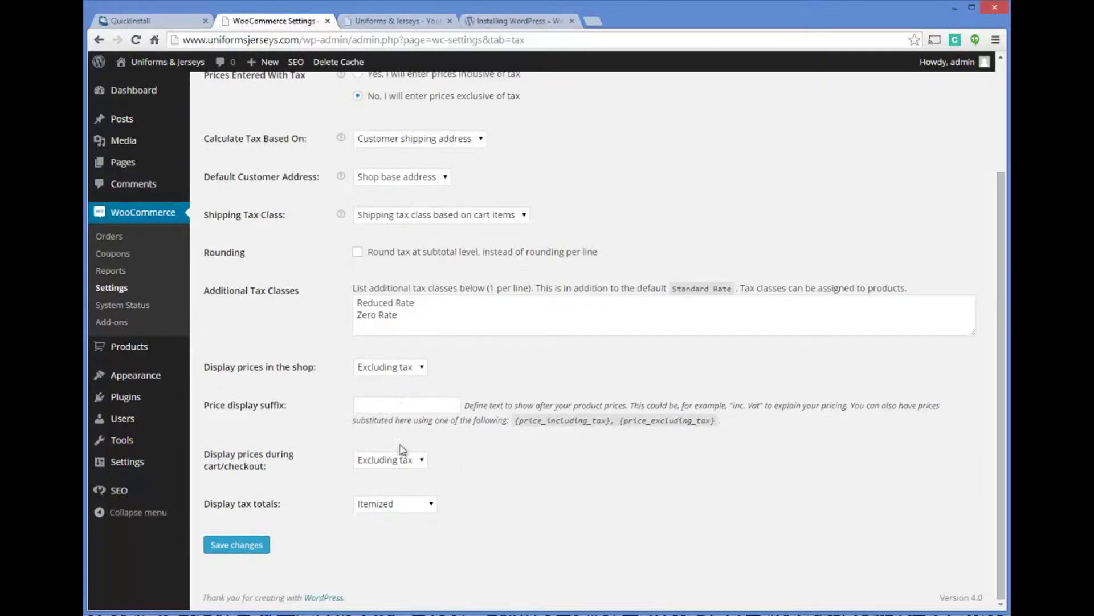
Review how cart, checkout and shop prices display tax, then open Standard Rates.
click(413, 463)
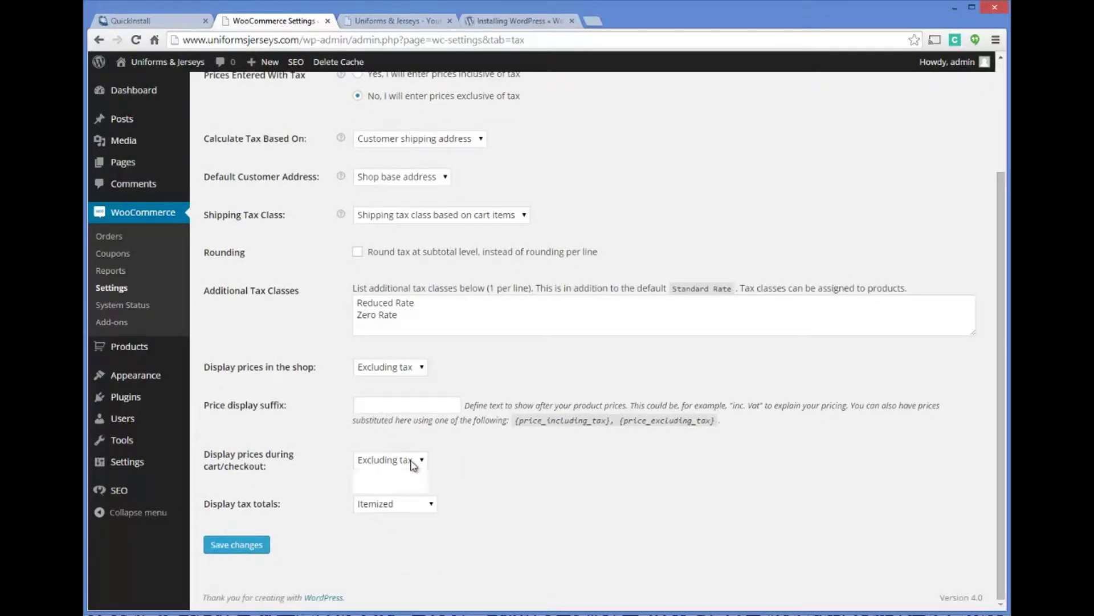
click(414, 462)
click(420, 368)
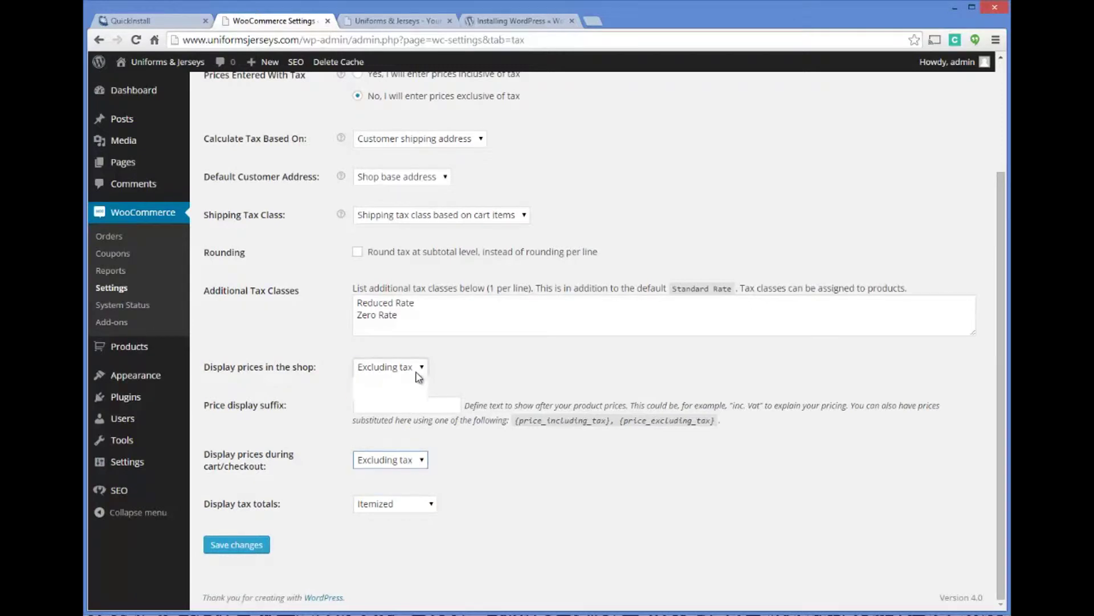
click(420, 382)
click(488, 373)
scroll(487, 369, up, 3)
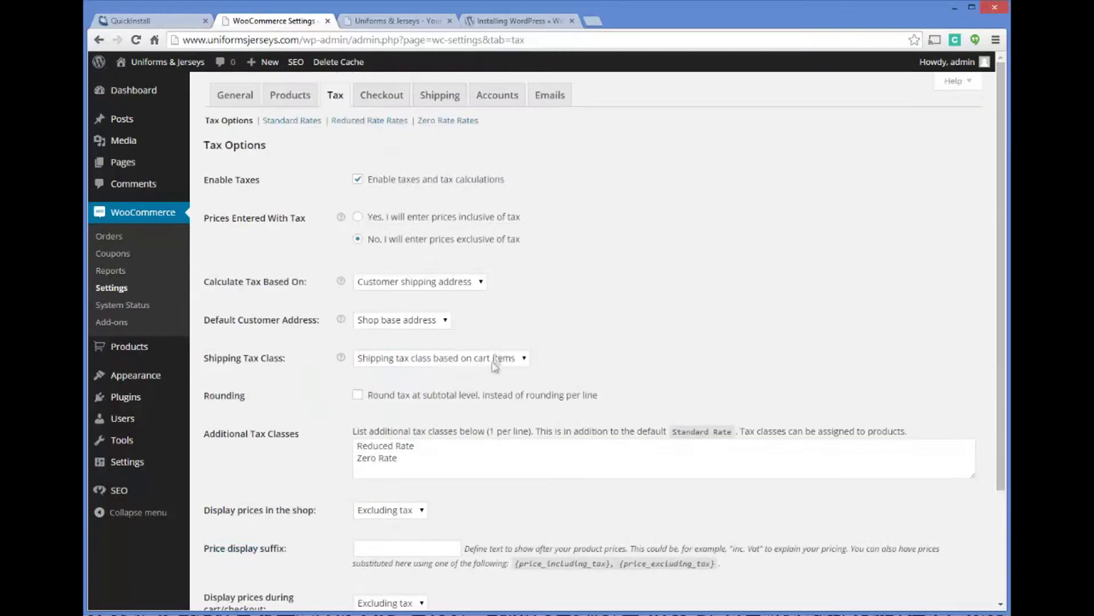
click(419, 120)
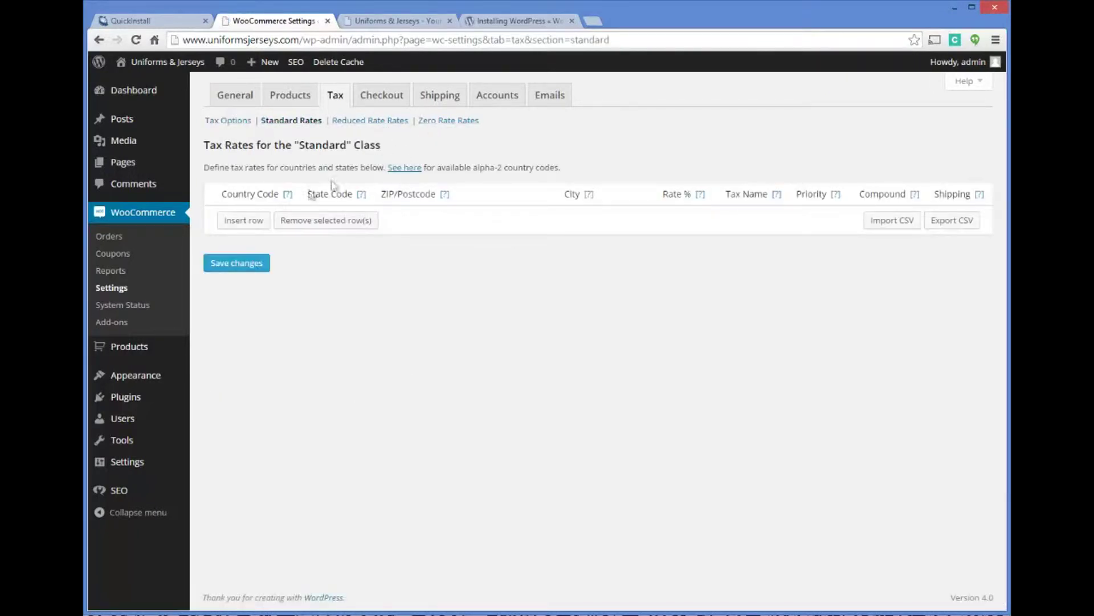
Insert a new standard tax rate row for US, WA, ZIP 98370, city POULSBO.
click(250, 222)
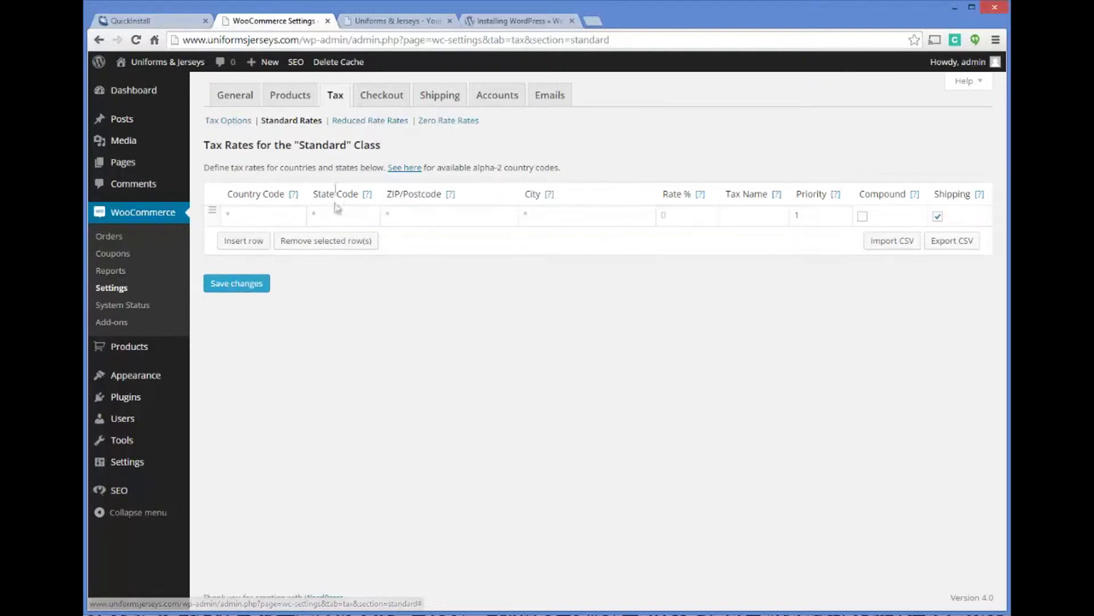
click(271, 217)
mouse_move(296, 198)
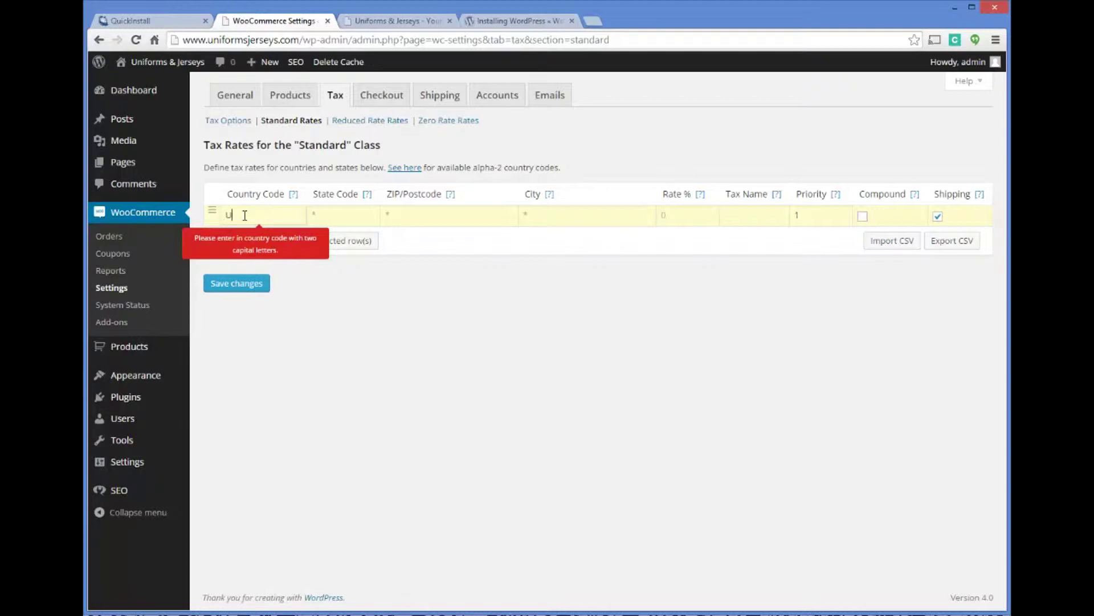
key(Tab)
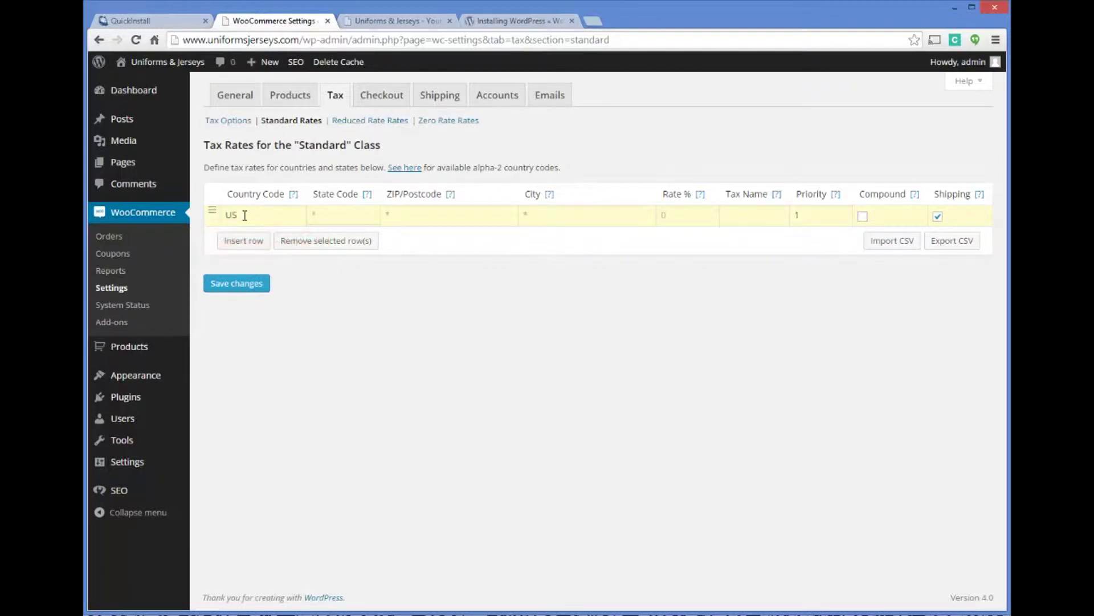
key(Tab)
text(98370)
key(Tab)
text(POULS)
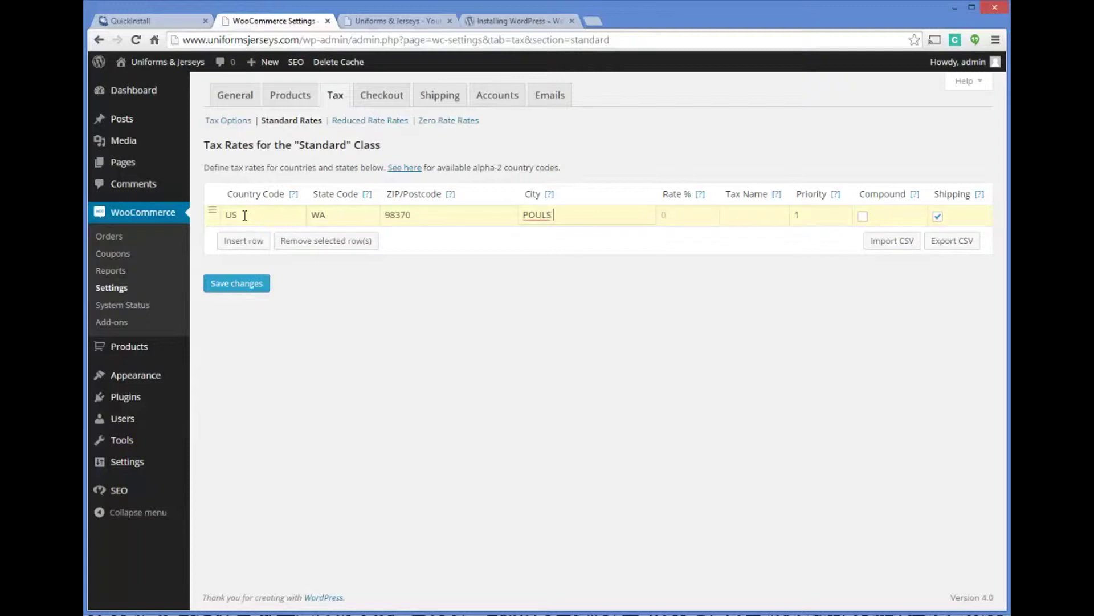
text(BO)
Give the rate 8.9% and the name WA State Sales Tax, and save it.
key(Tab)
mouse_move(700, 196)
key(Tab)
text(tate)
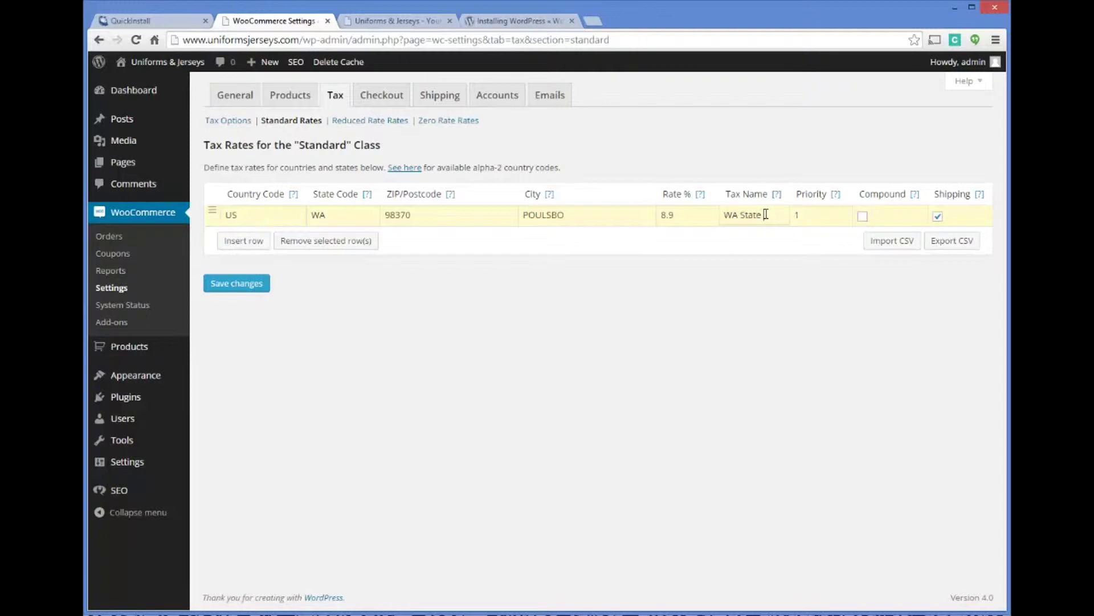
text( Sales Tax)
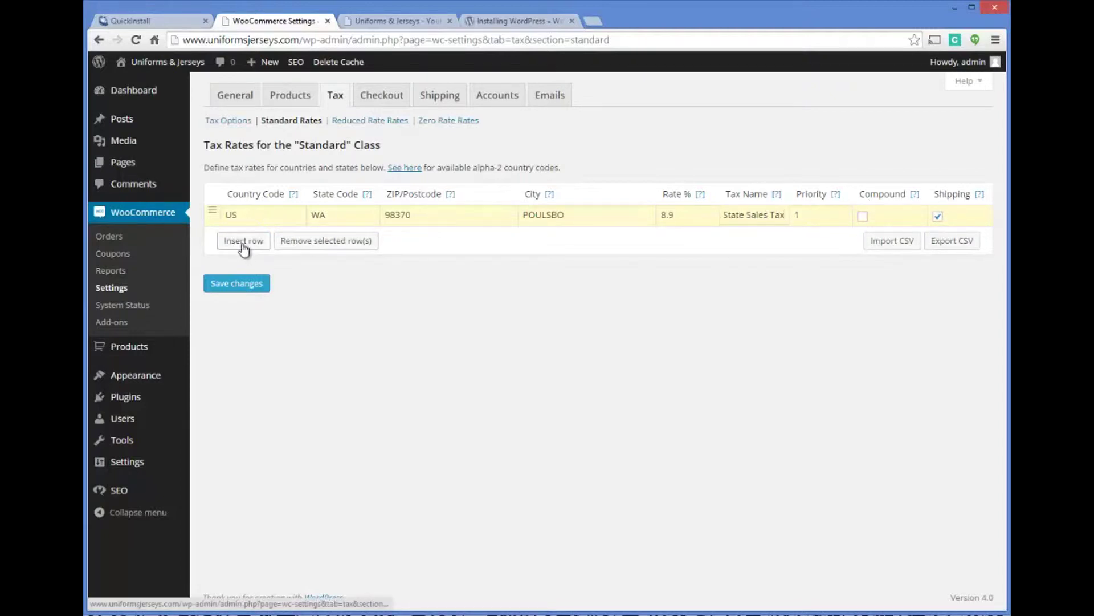
click(243, 287)
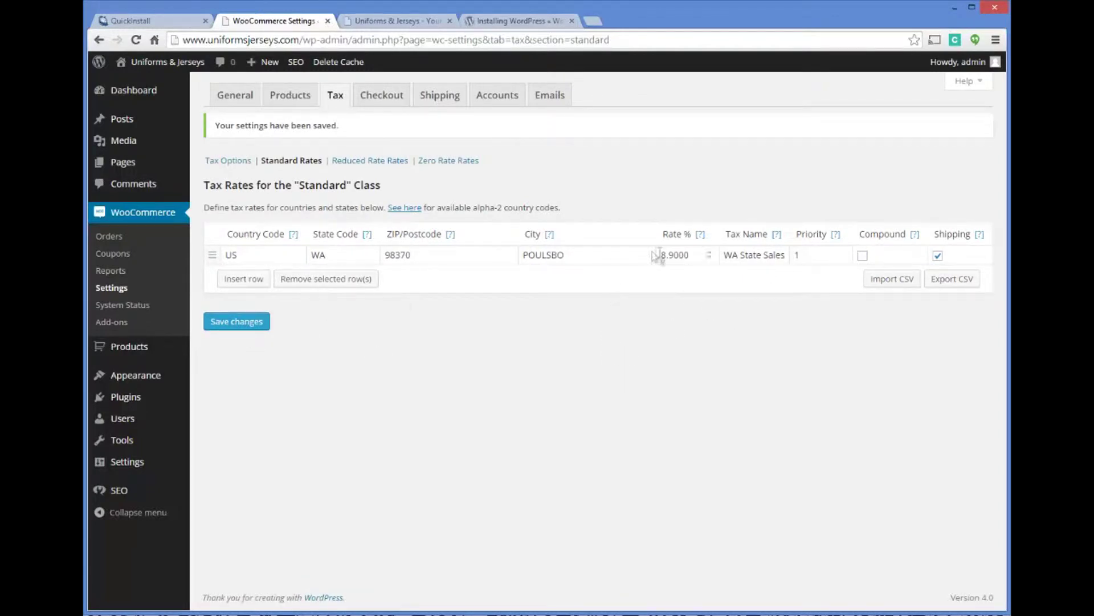
Delete ZIP 98370 and city POULSBO from the WA tax rate so any postcode and city apply.
mouse_move(452, 235)
click(406, 253)
drag(386, 254, 422, 255)
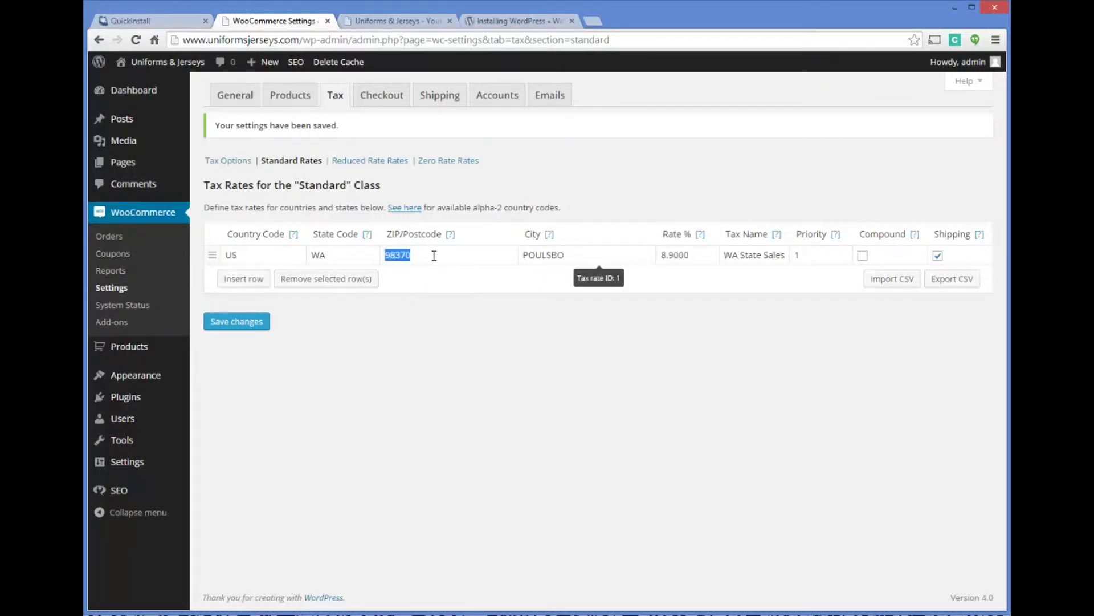
mouse_move(550, 235)
key(BackSpace)
drag(578, 259, 460, 251)
key(BackSpace)
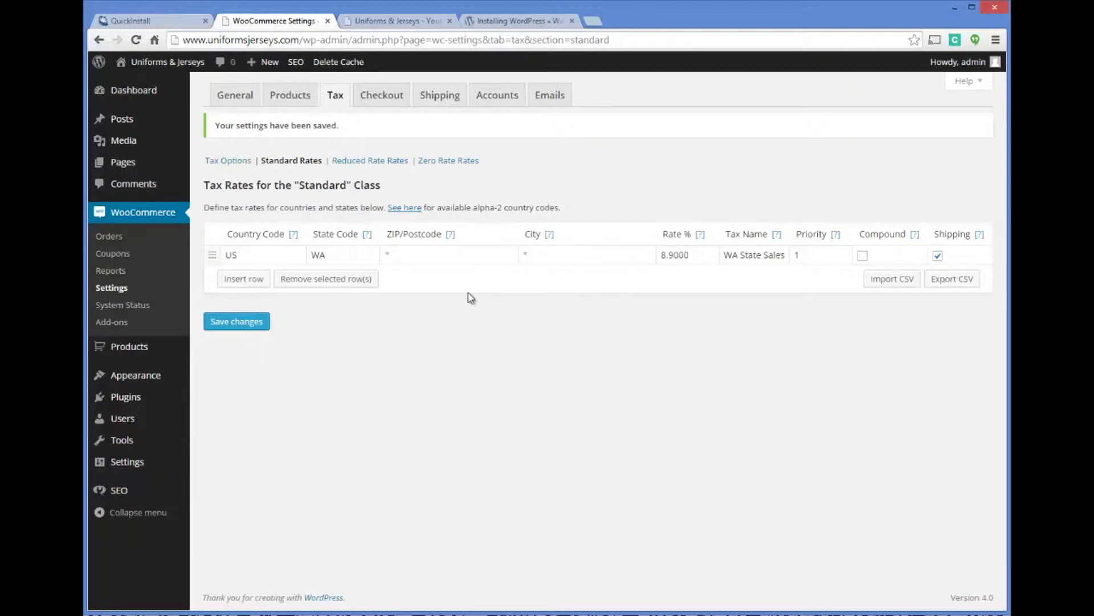
mouse_move(451, 235)
click(260, 255)
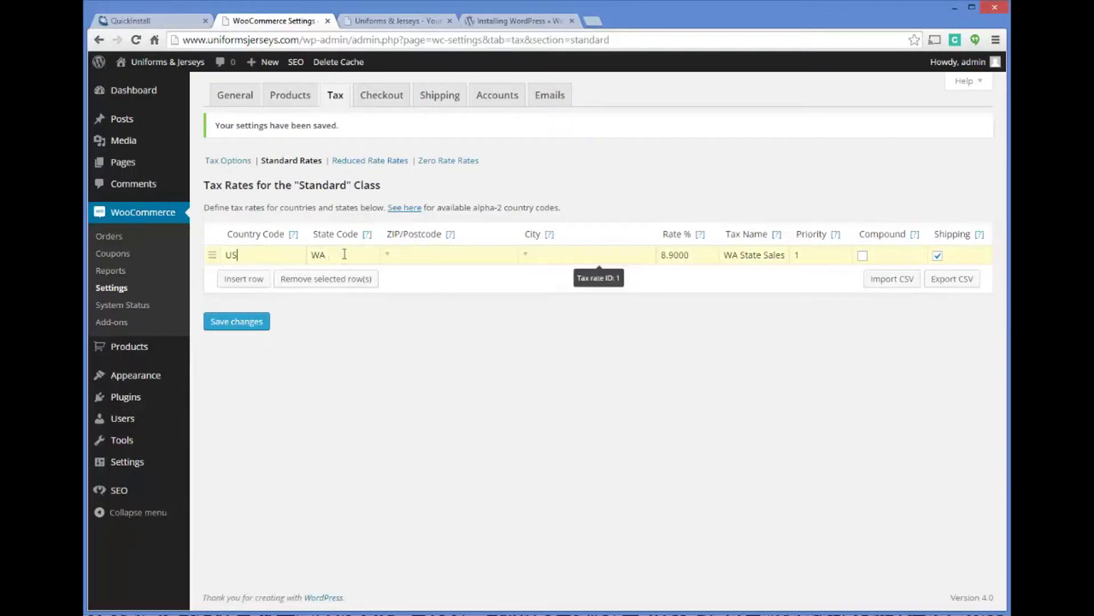
click(389, 251)
Save the edited 8.9% WA State Sales tax rate.
click(258, 323)
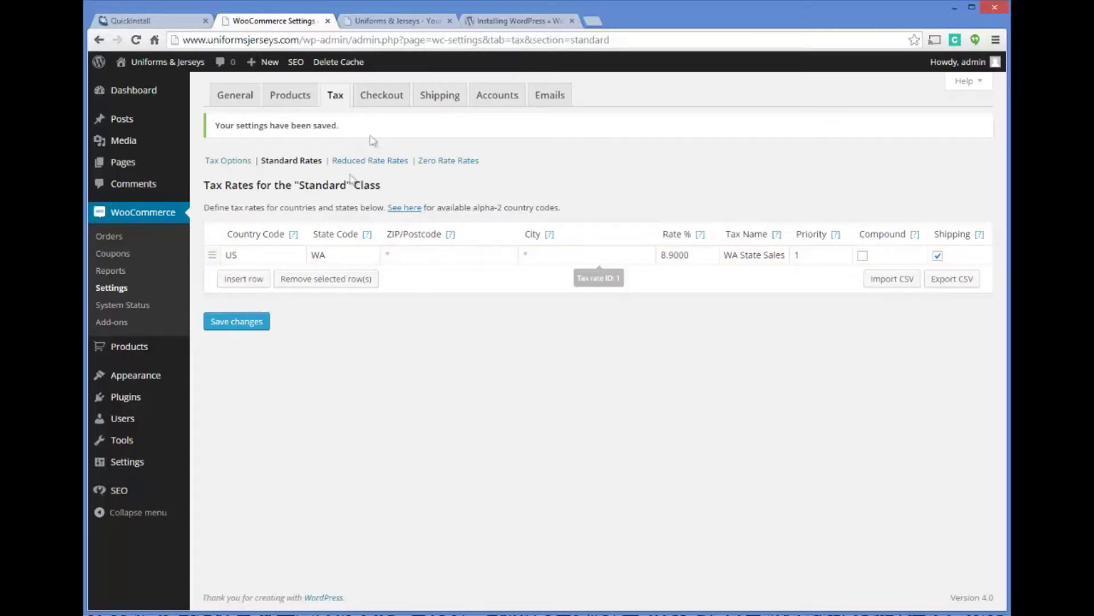
click(375, 98)
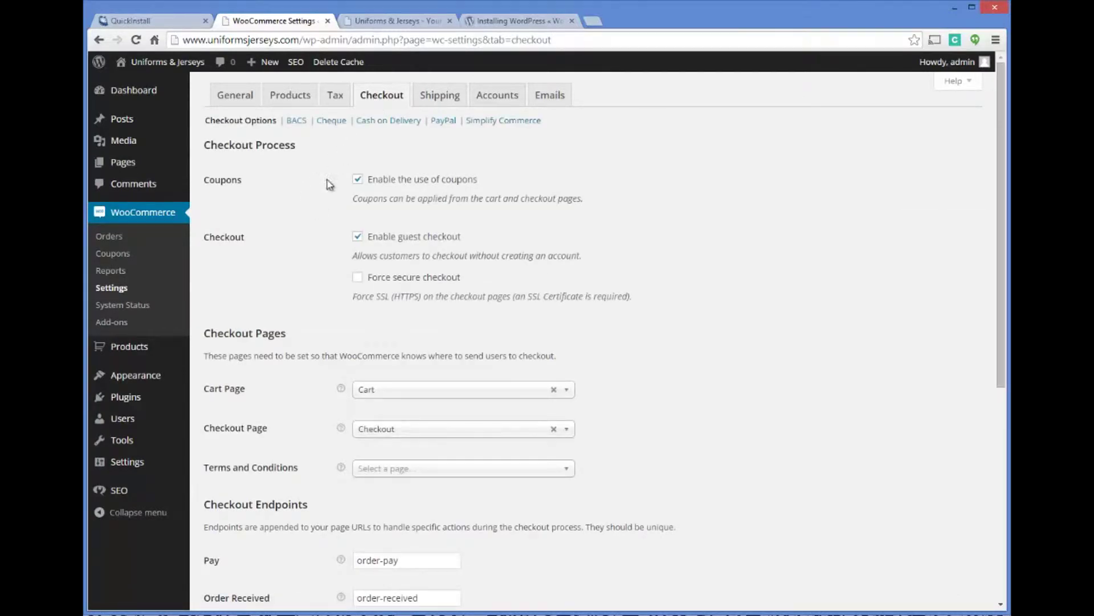
Review the checkout options, keeping coupons enabled and leaving the terms and conditions page unset.
click(358, 178)
click(357, 178)
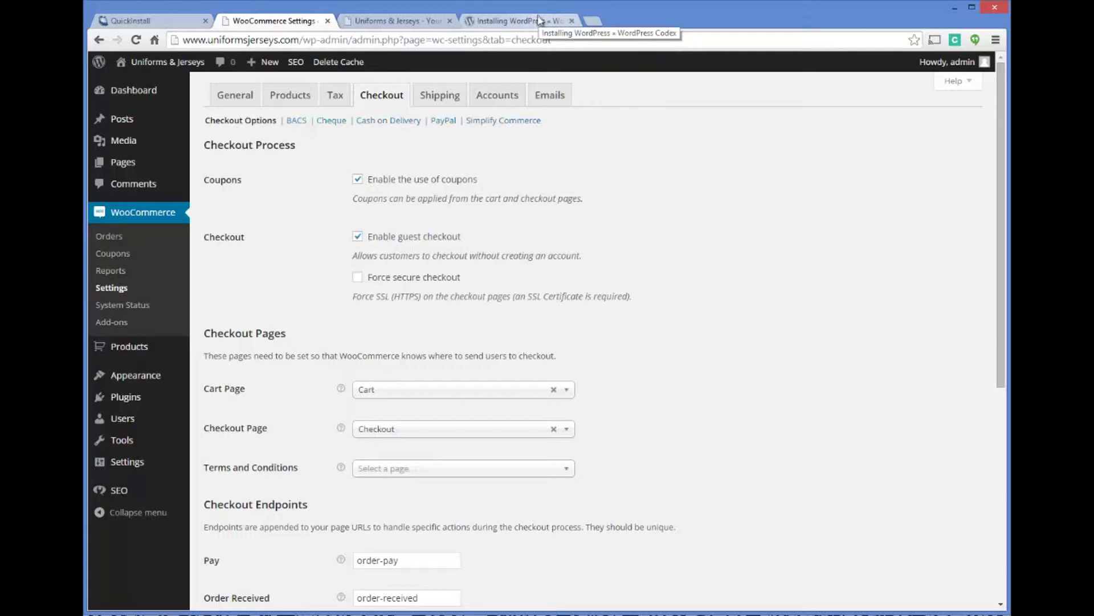
scroll(397, 277, down, 1)
scroll(396, 277, down, 2)
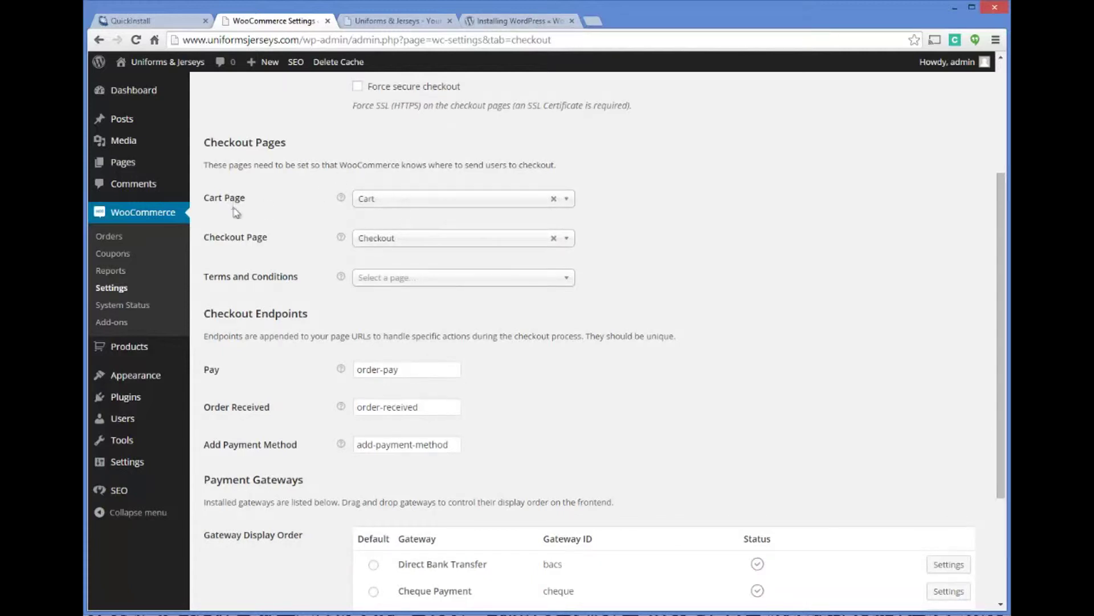
click(381, 277)
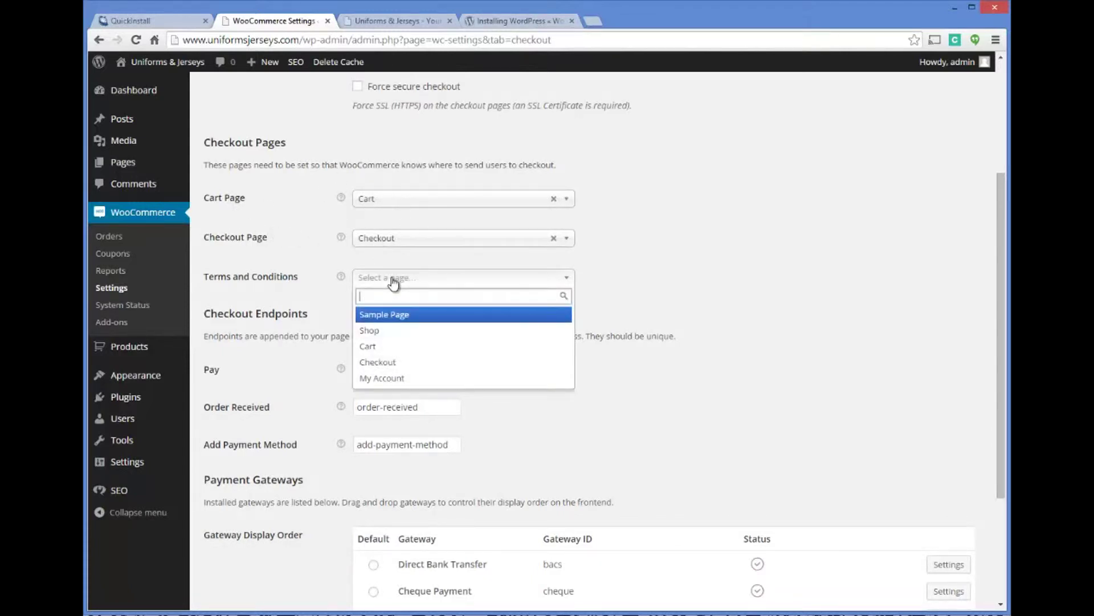
click(379, 281)
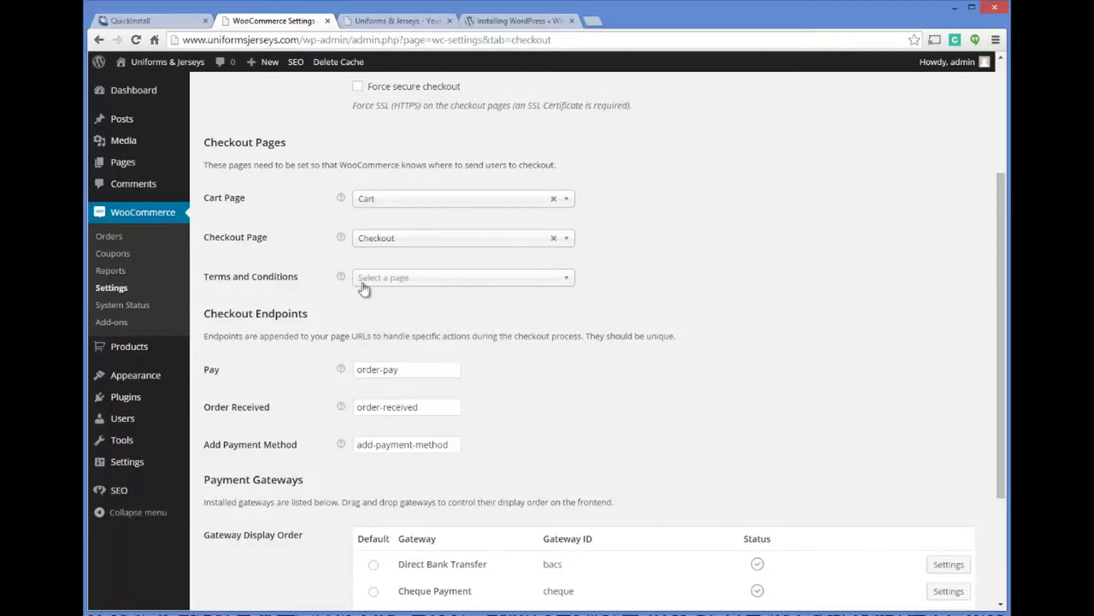
mouse_move(123, 162)
scroll(504, 267, down, 4)
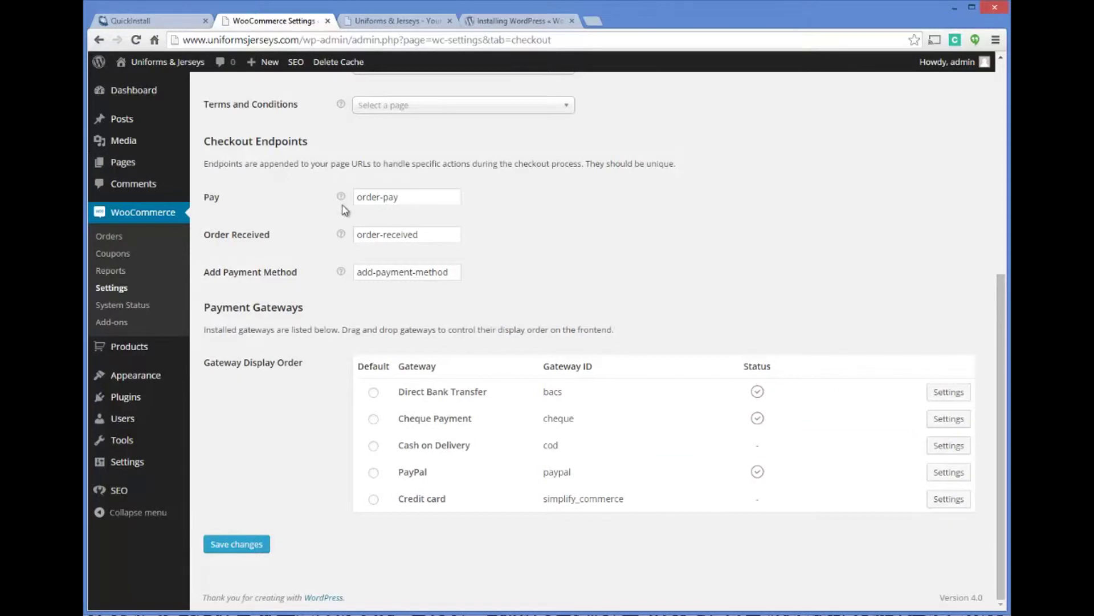
mouse_move(341, 197)
Make PayPal the default payment gateway, save the checkout settings, and open PayPal's settings.
click(373, 474)
click(244, 545)
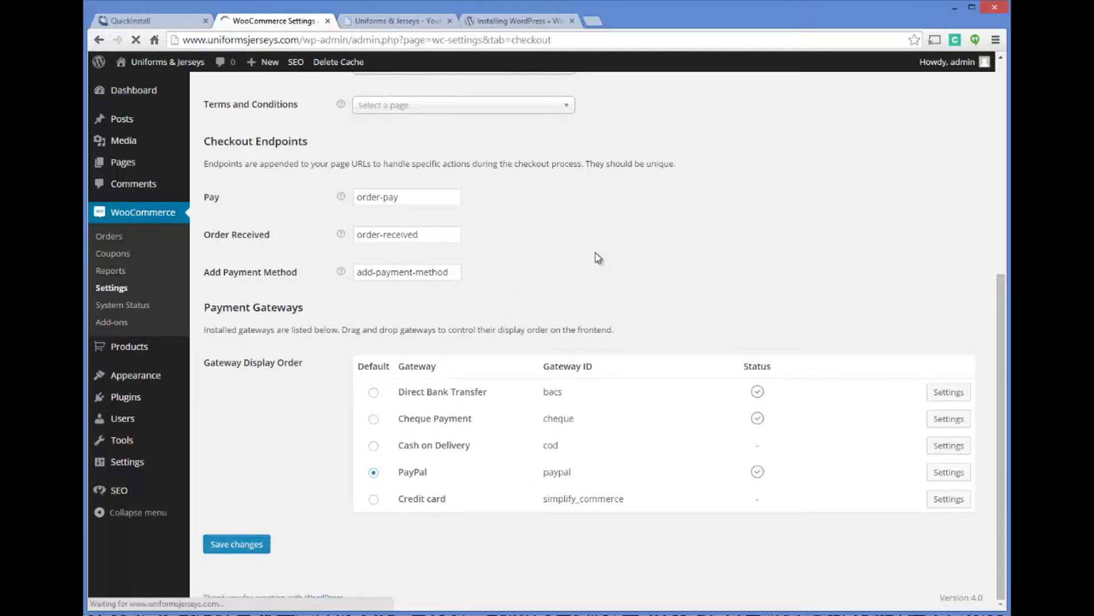
scroll(598, 258, down, 3)
scroll(598, 258, down, 3)
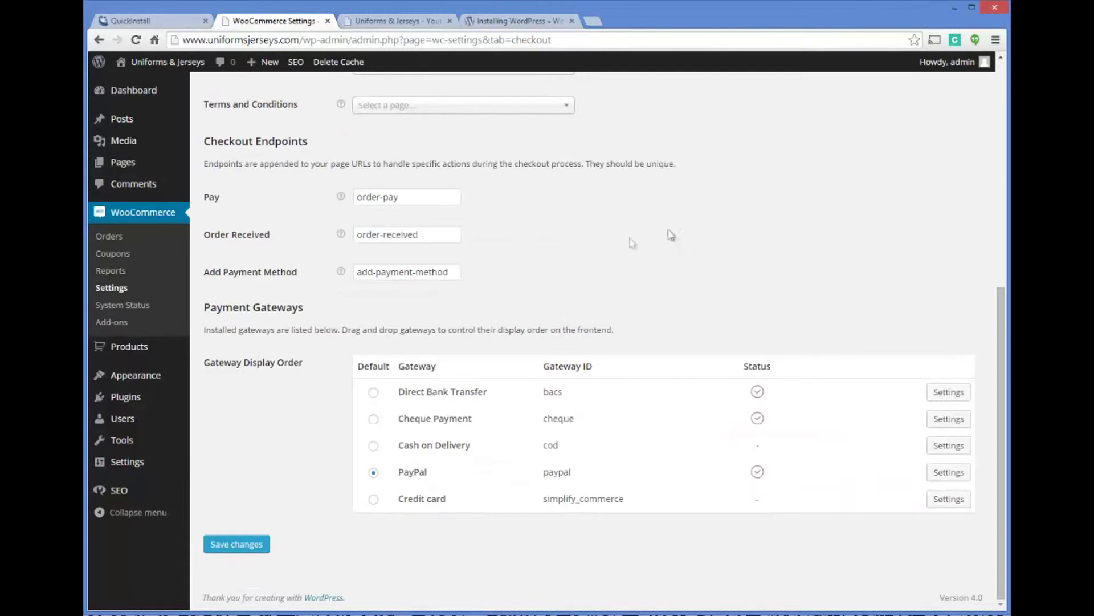
click(948, 473)
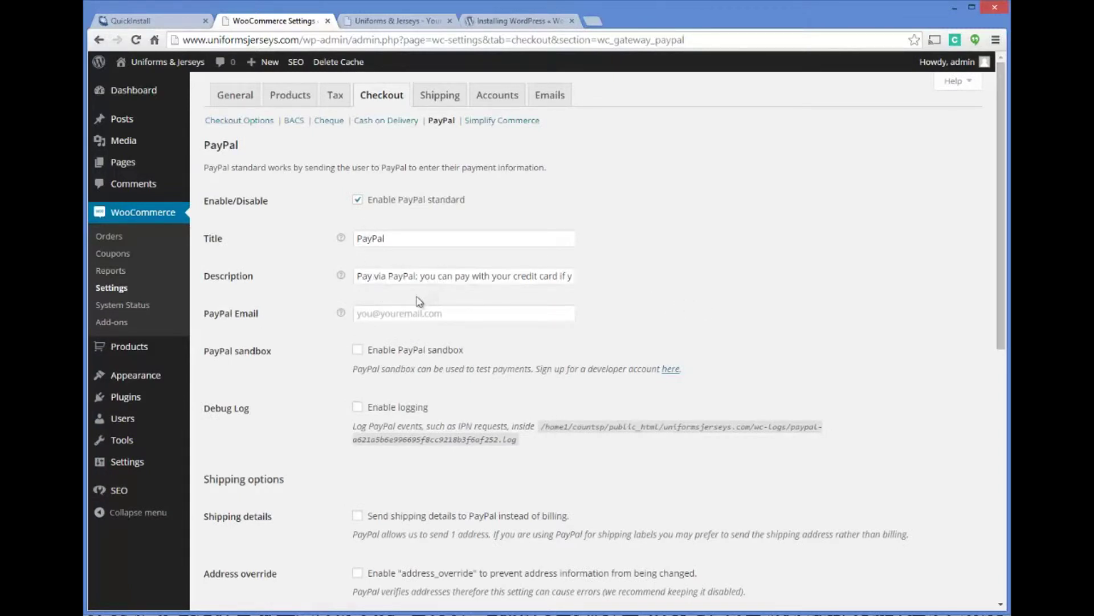
Enter the PayPal account e-mail address and save the PayPal gateway settings.
click(443, 311)
text(y)
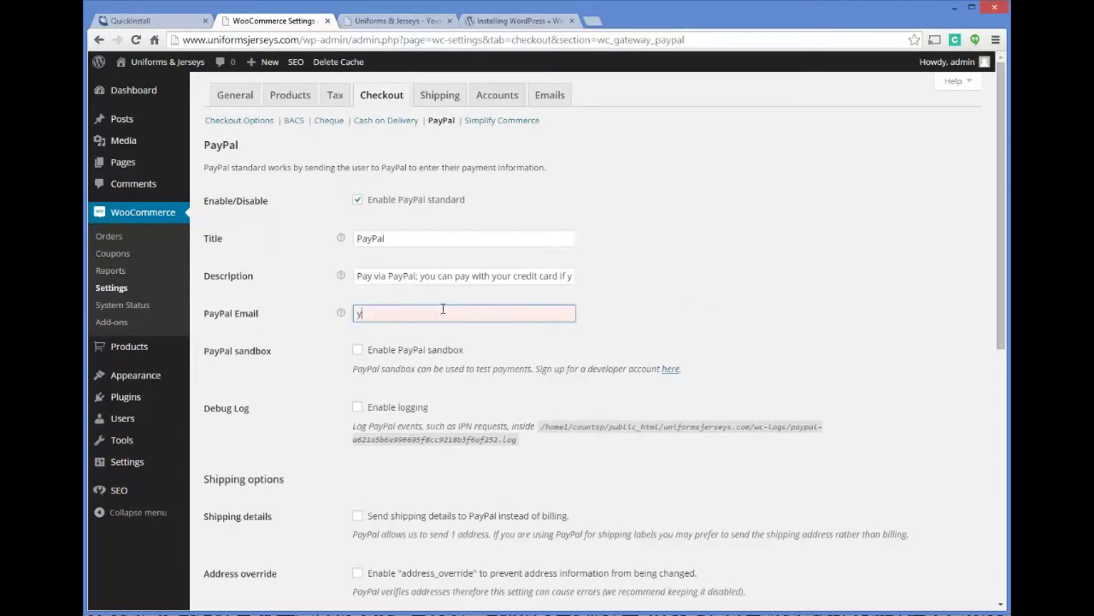
text(ourpaypalemail)
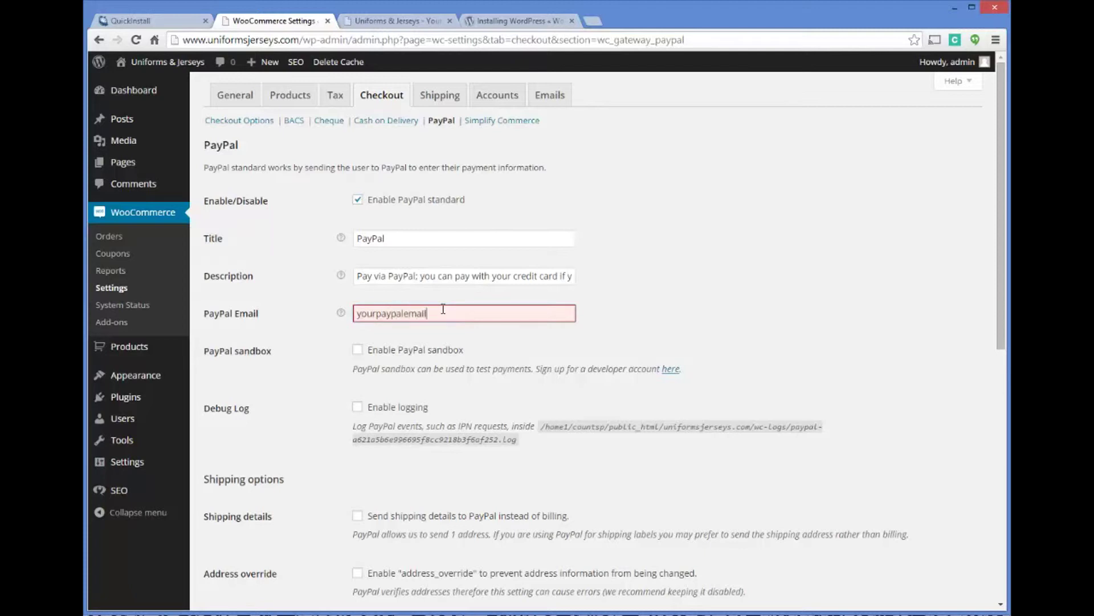
text(@yourdomain.com)
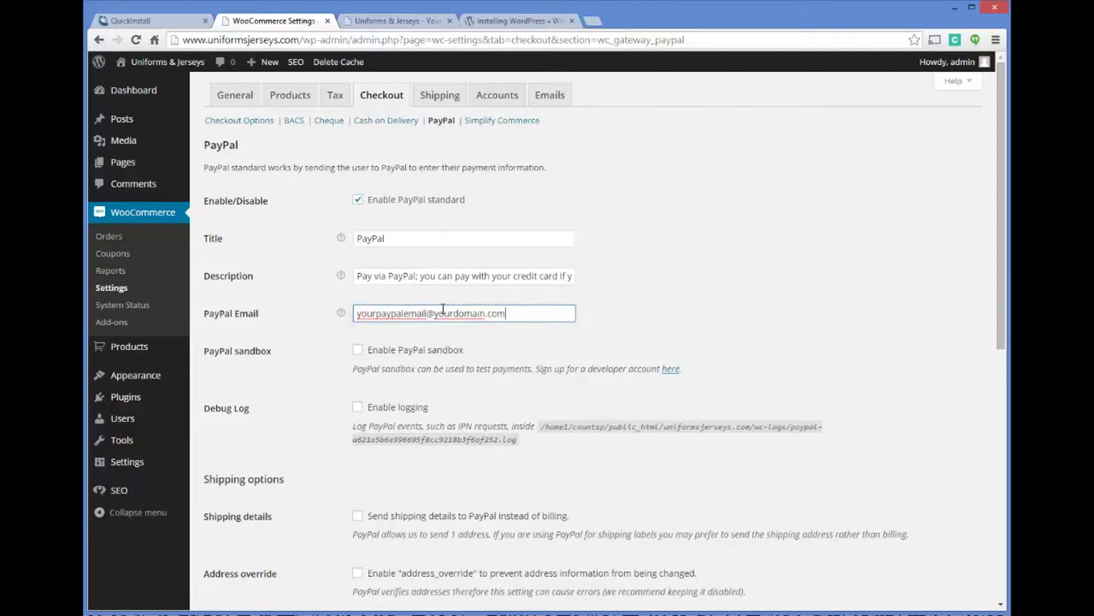
click(691, 305)
scroll(689, 285, down, 2)
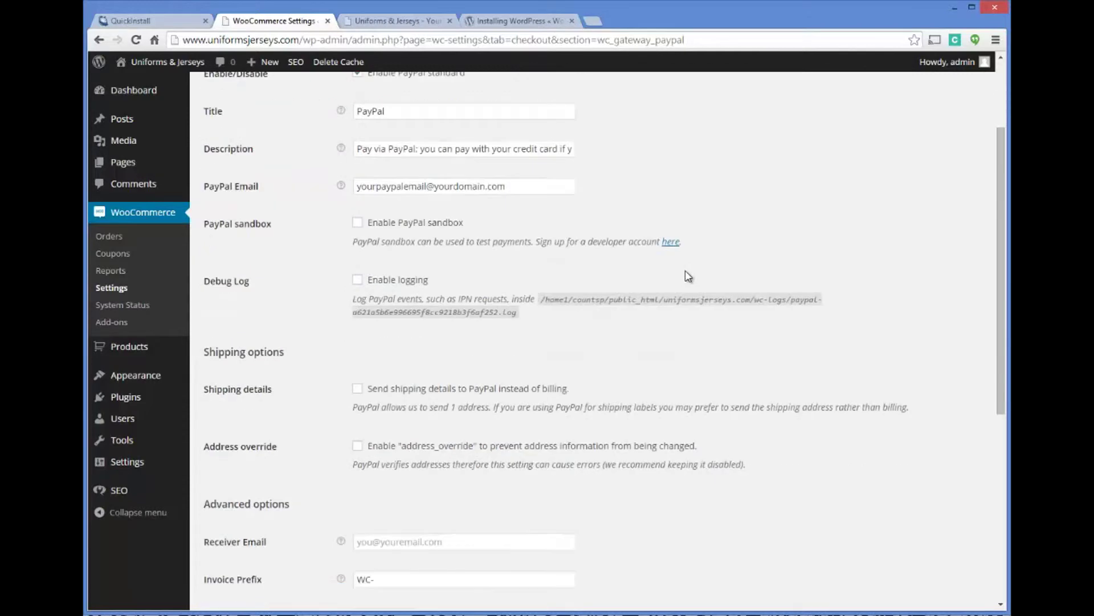
scroll(387, 345, down, 3)
scroll(382, 325, down, 2)
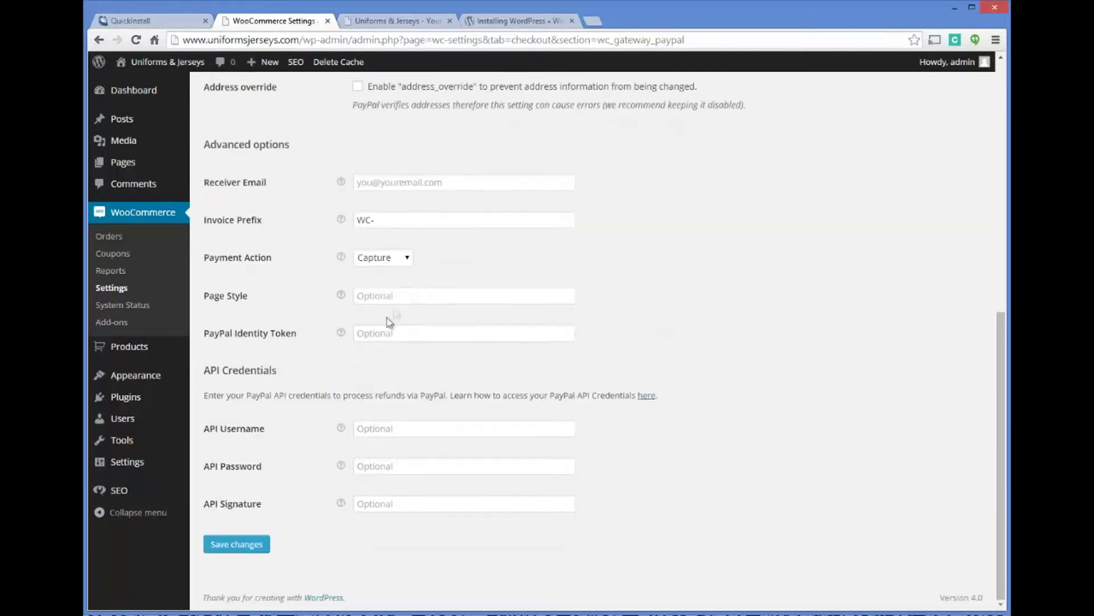
click(242, 556)
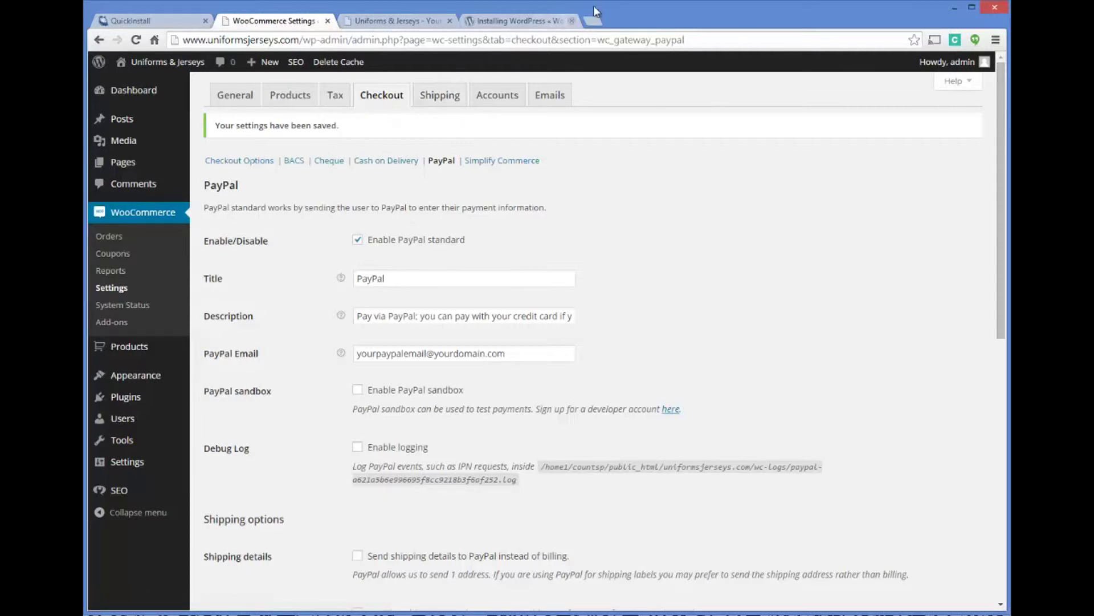
Go to stripe.com in a new browser tab and start the Stripe account sign-up.
click(594, 21)
text(stripe.com)
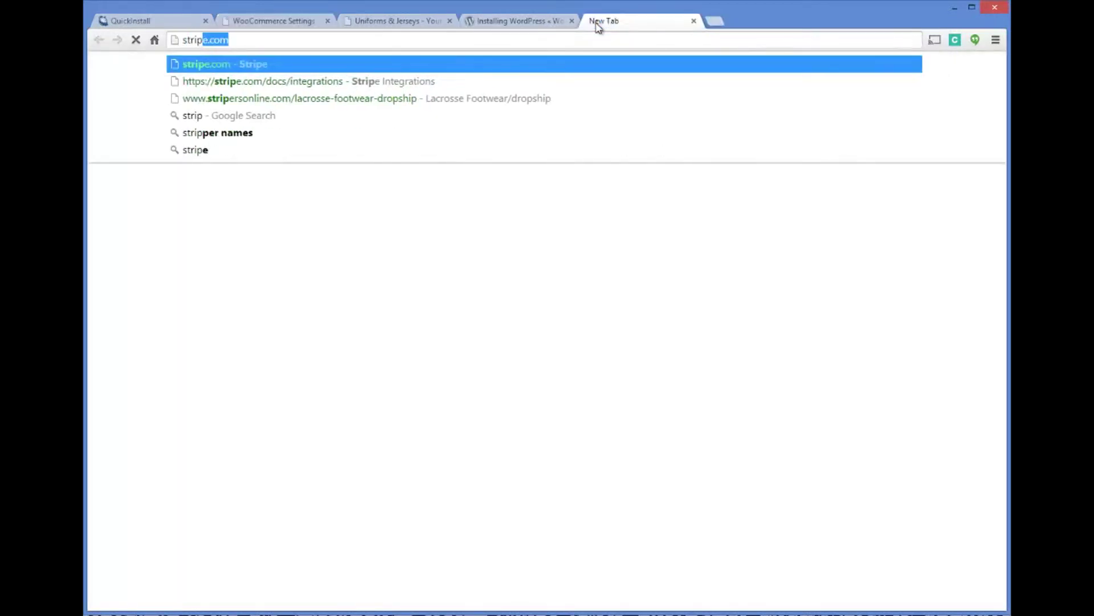
key(Return)
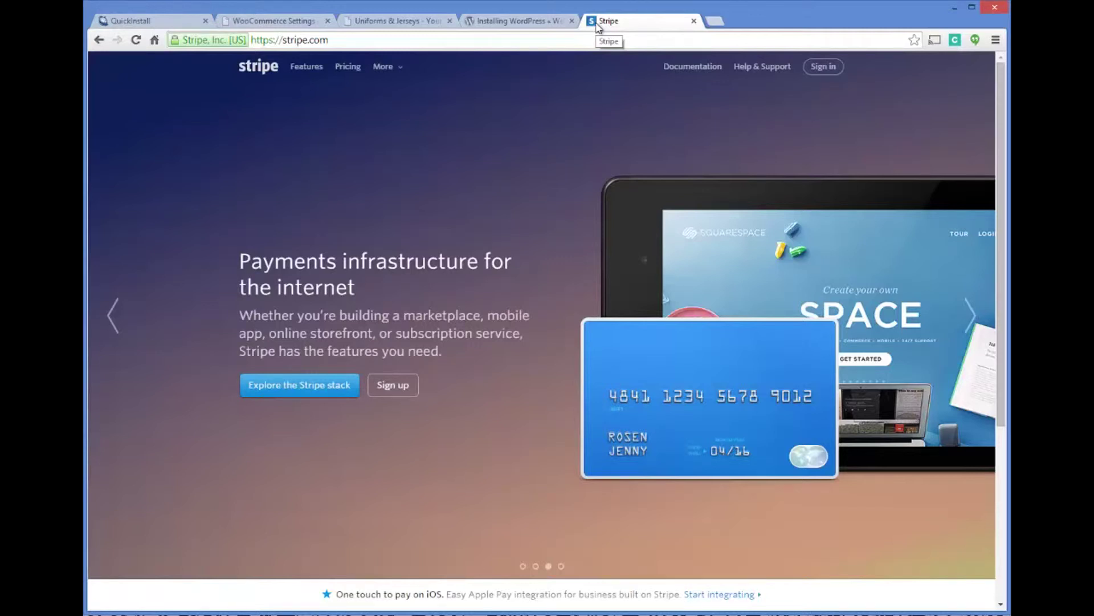
click(392, 385)
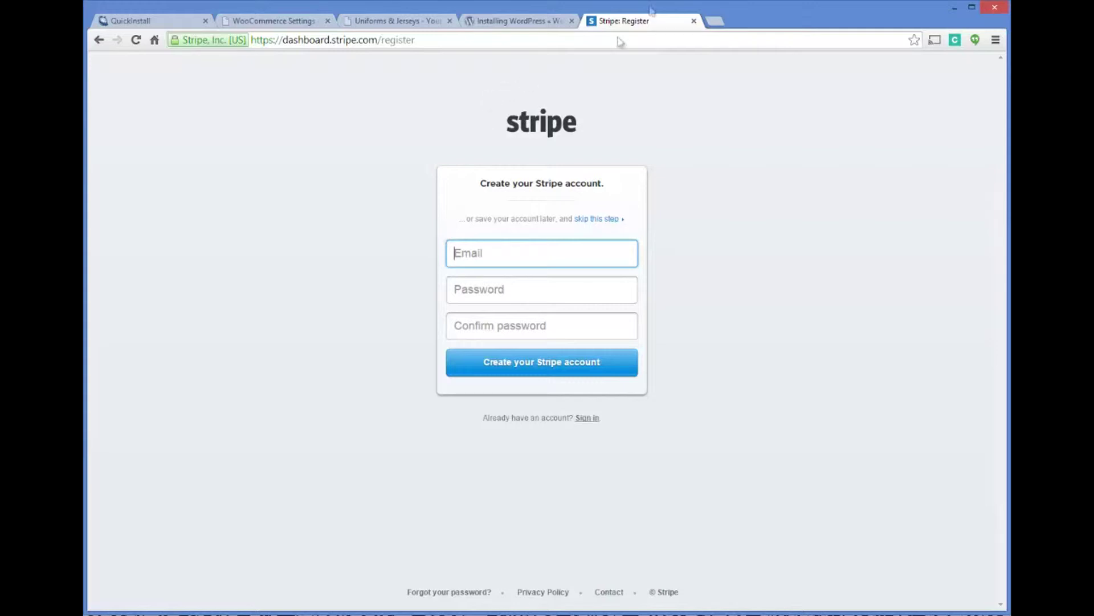
click(716, 22)
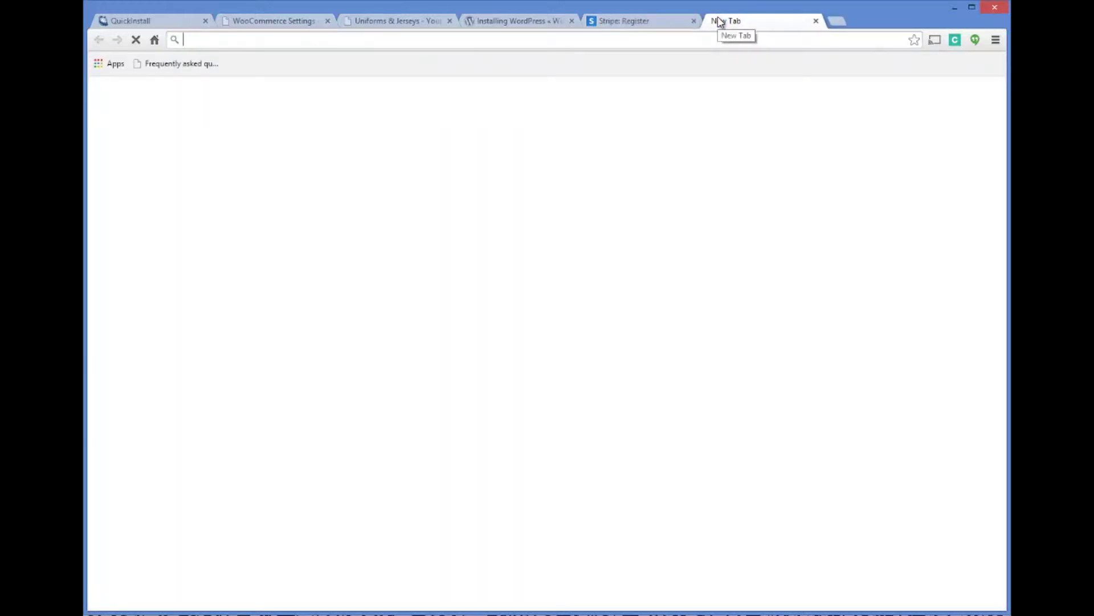
Search Google for 'stripe for woocommerce' and open the Stripe - WooThemes result.
text(strip)
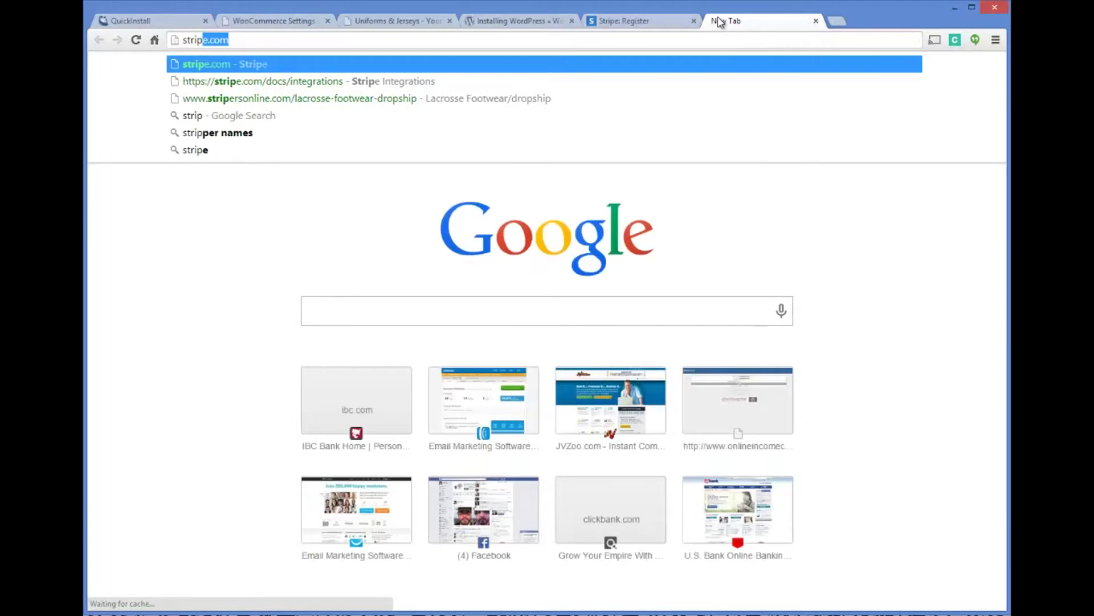
text(e forwoocommerce)
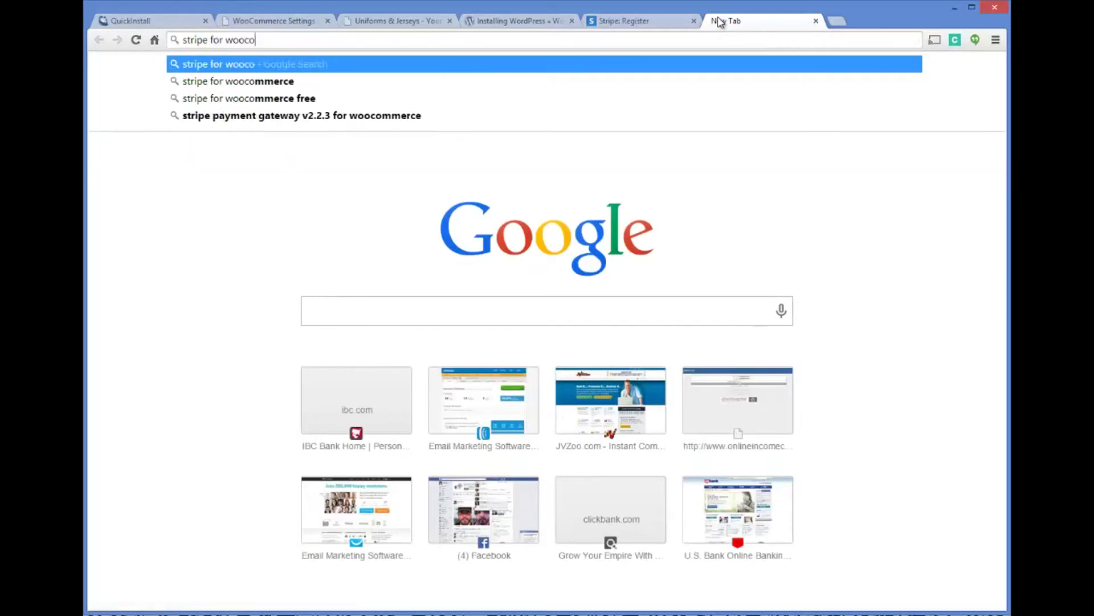
key(Return)
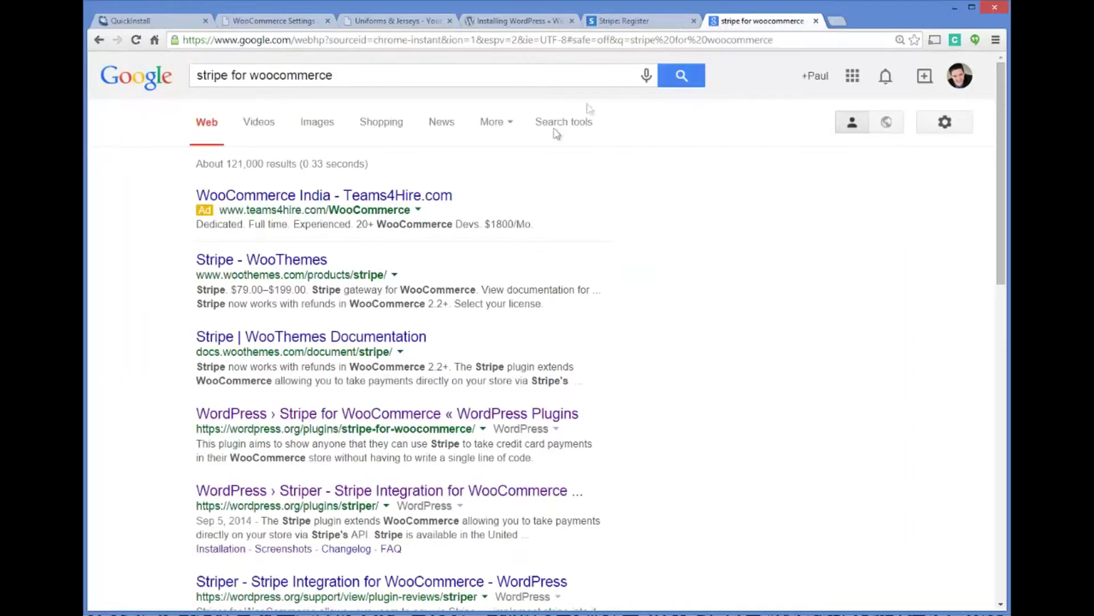
click(286, 260)
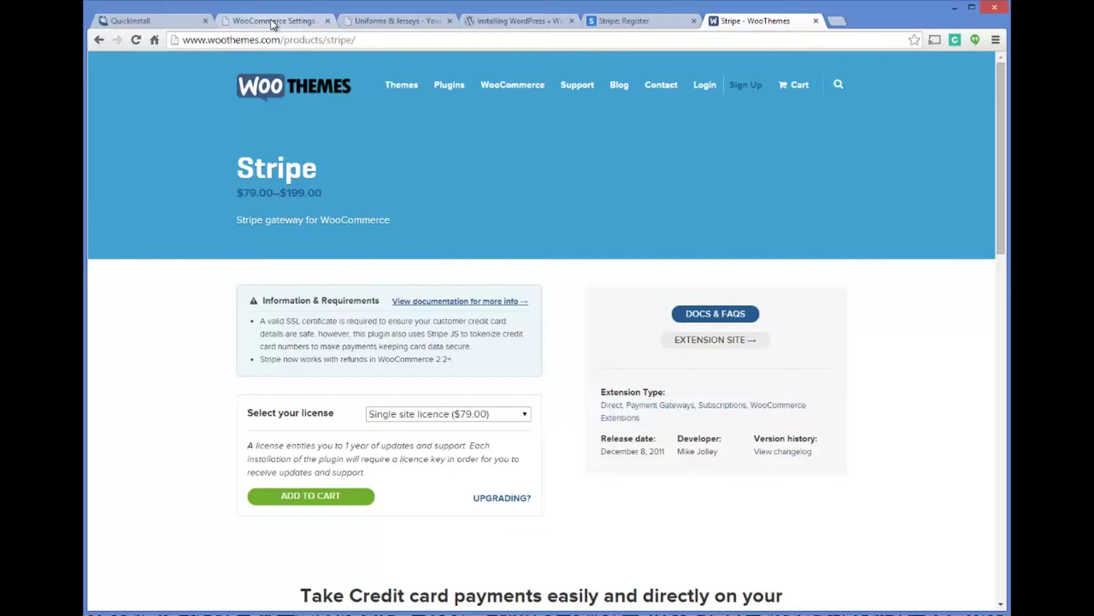
Leave the Stripe product page and return to the WooCommerce settings tab.
click(273, 22)
In WooCommerce shipping settings, choose Flat Rate as the default shipping method, replacing Automatic.
click(448, 97)
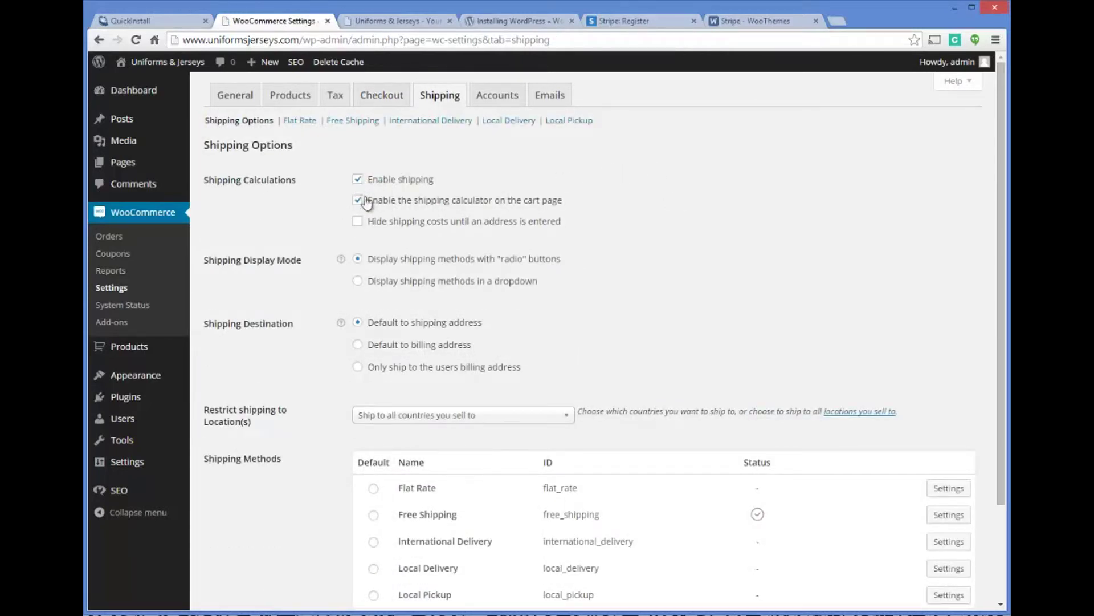
scroll(702, 199, down, 1)
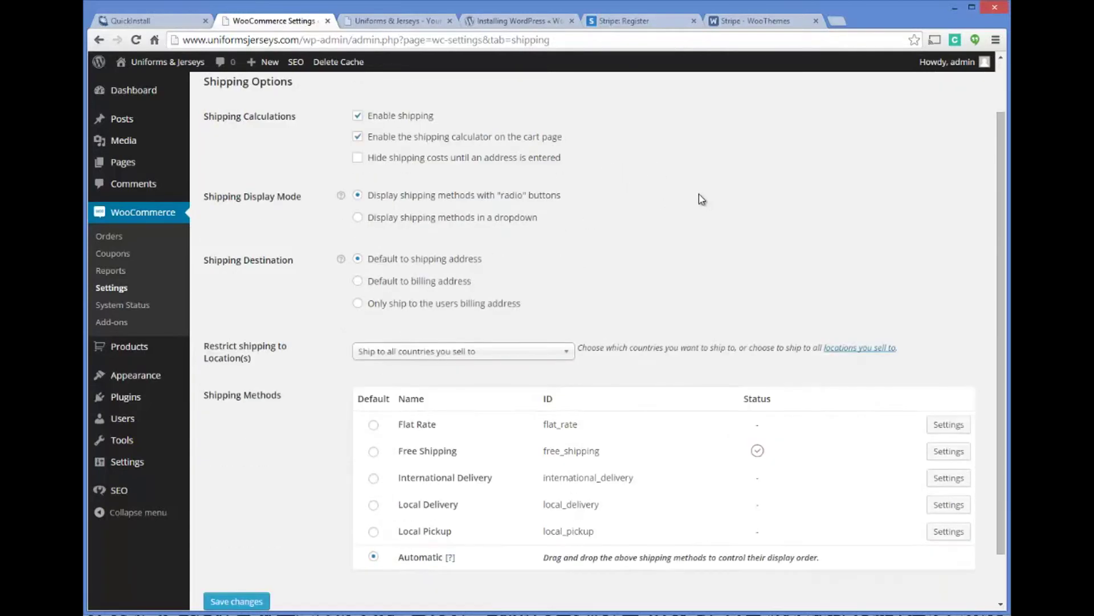
scroll(693, 192, down, 1)
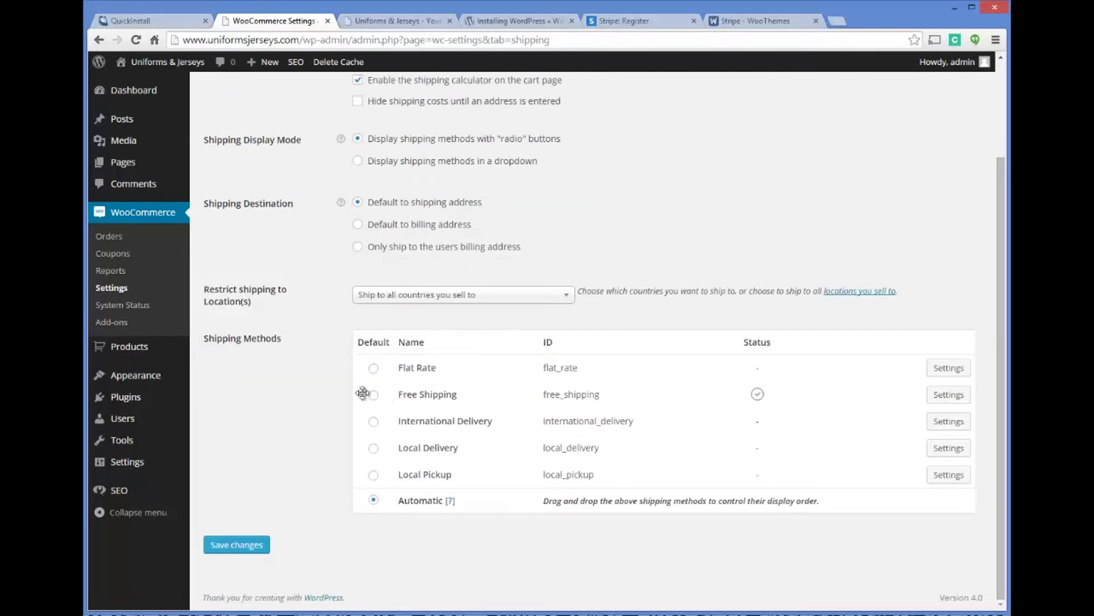
scroll(379, 403, up, 1)
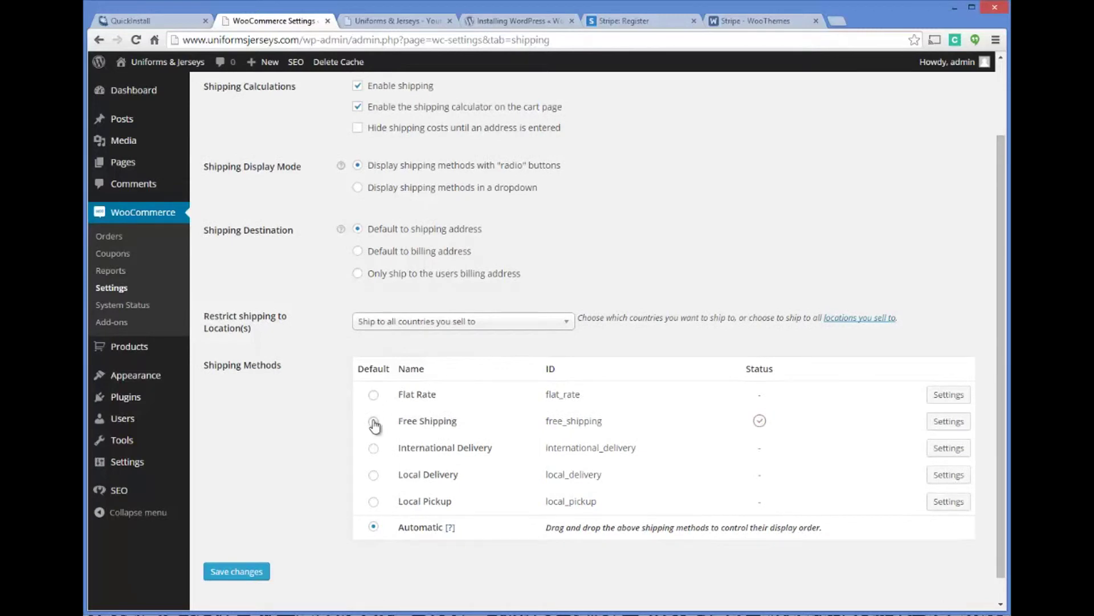
click(373, 421)
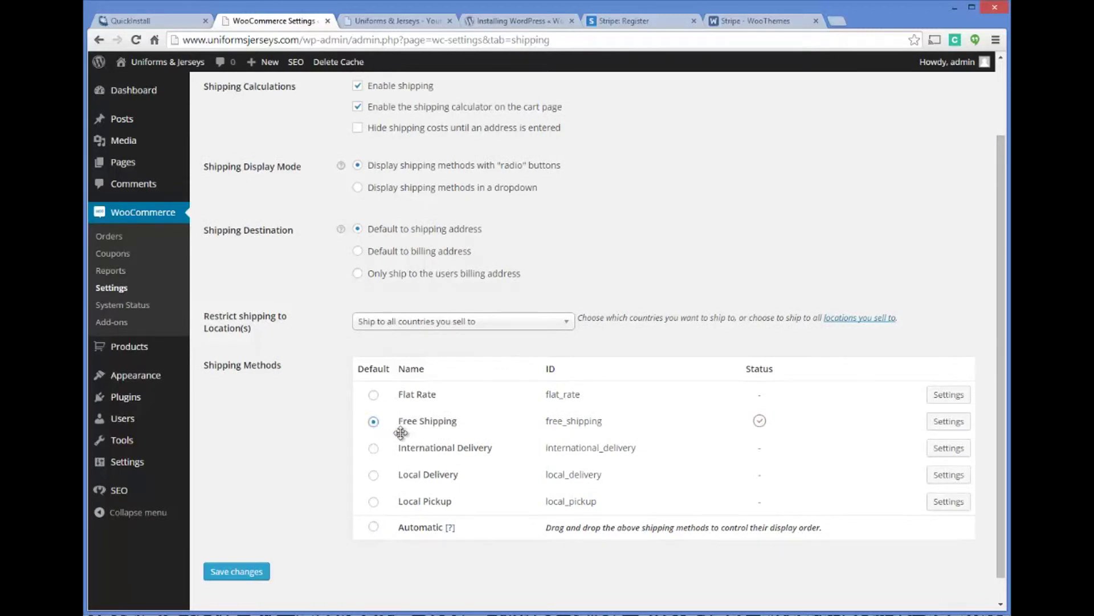
click(374, 397)
click(374, 527)
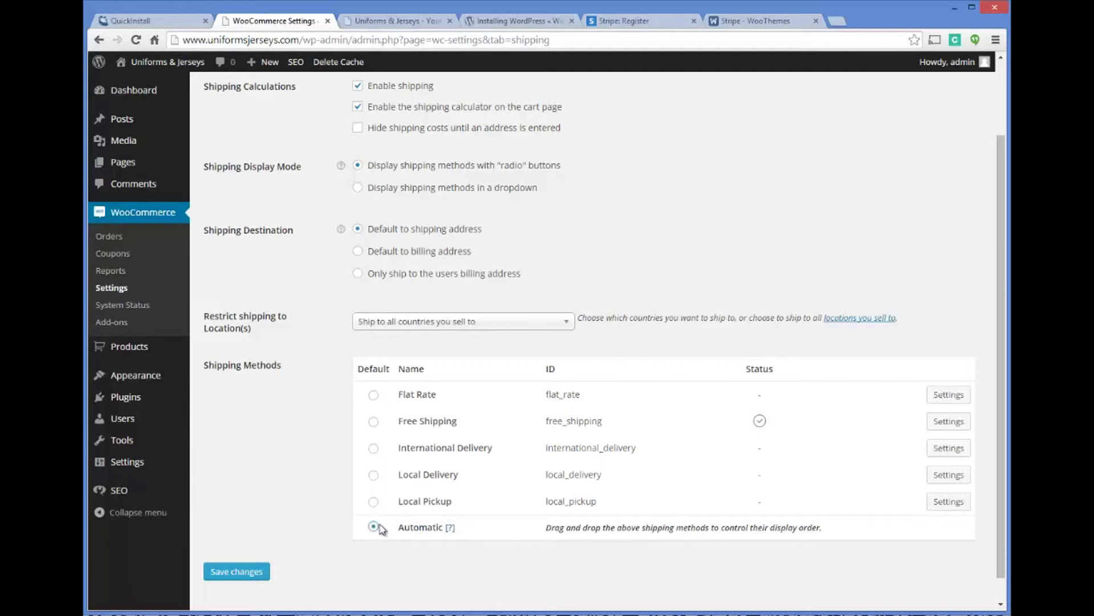
click(376, 398)
Open the Flat Rate method's settings and place the cursor in the Cost per order field.
click(950, 399)
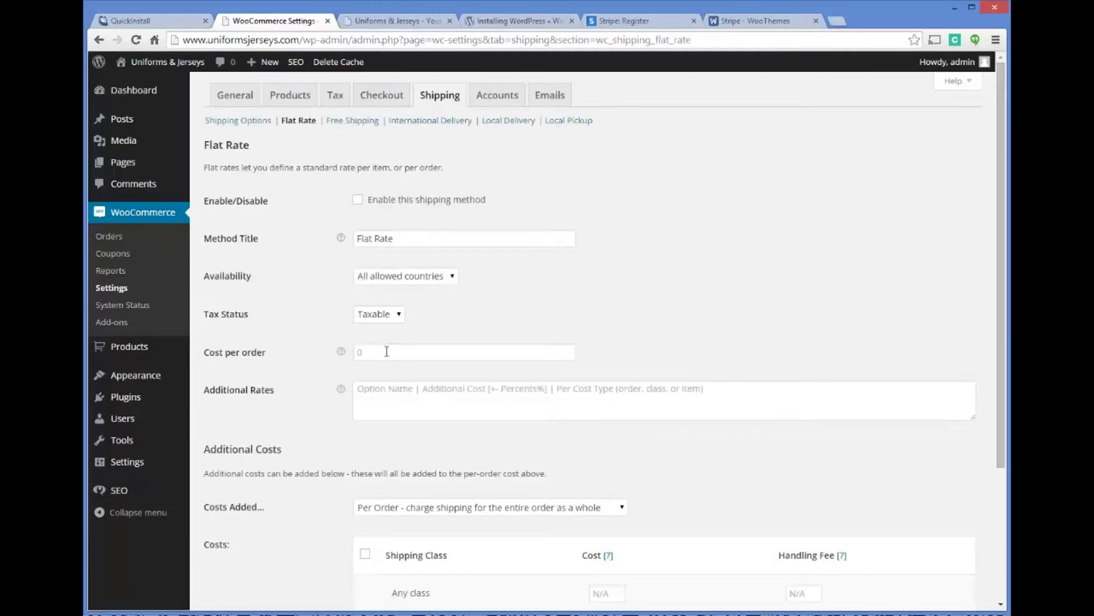
click(456, 352)
scroll(498, 311, down, 2)
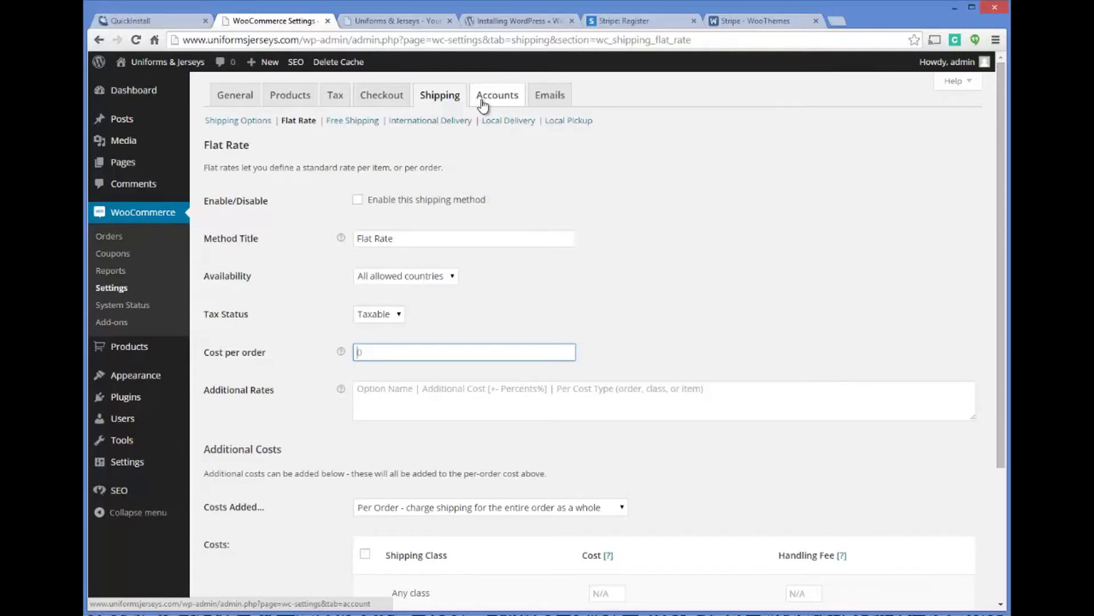
Open ups.com in a new tab with location United States - English, then go to Create a Shipment.
click(836, 21)
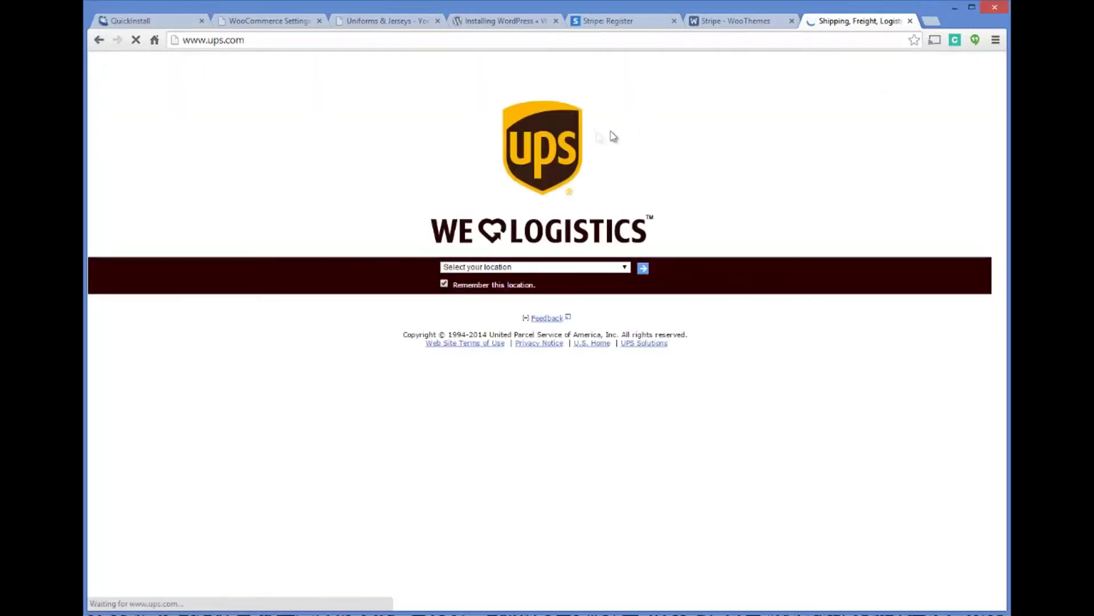
click(642, 268)
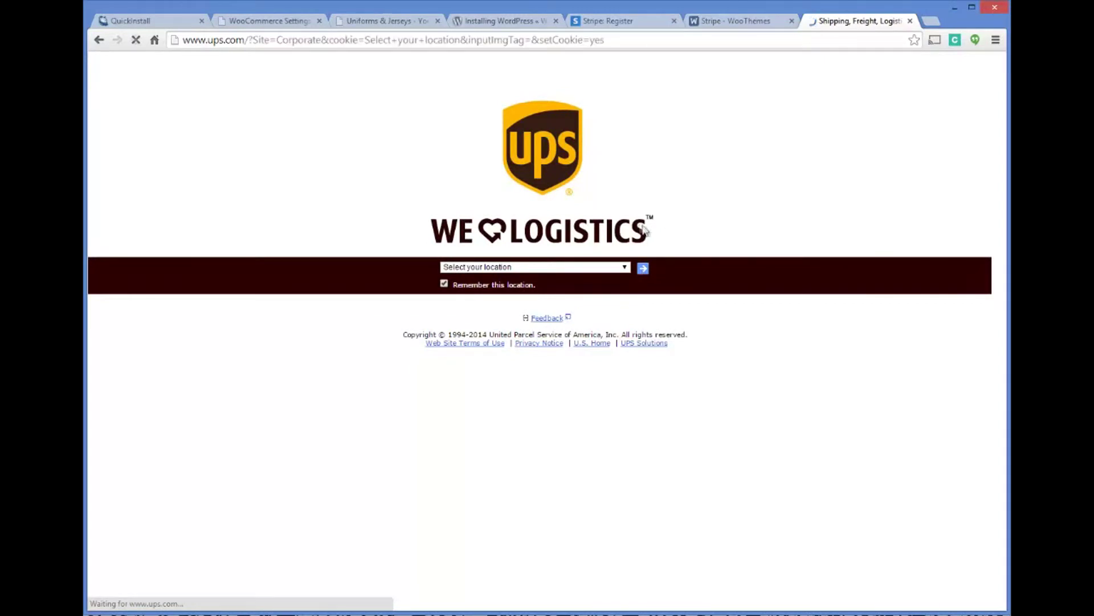
click(621, 267)
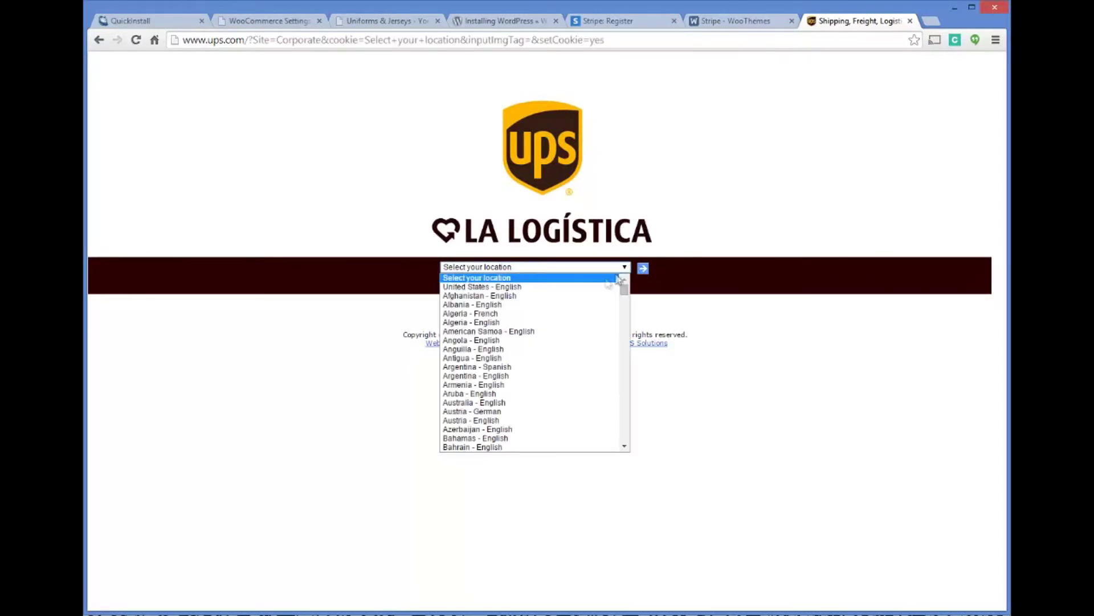
click(565, 286)
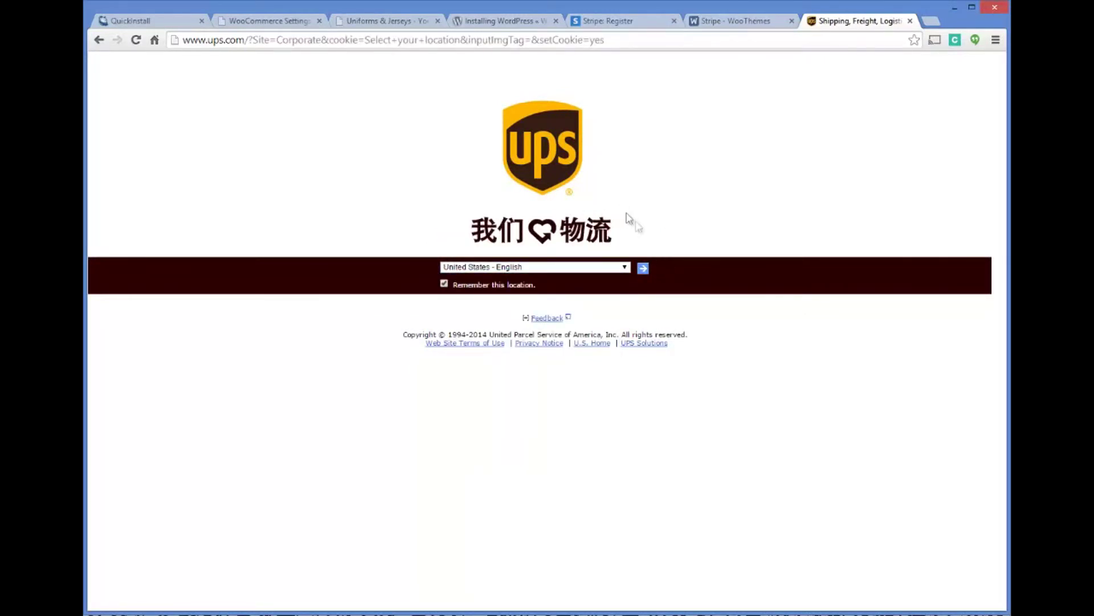
click(643, 269)
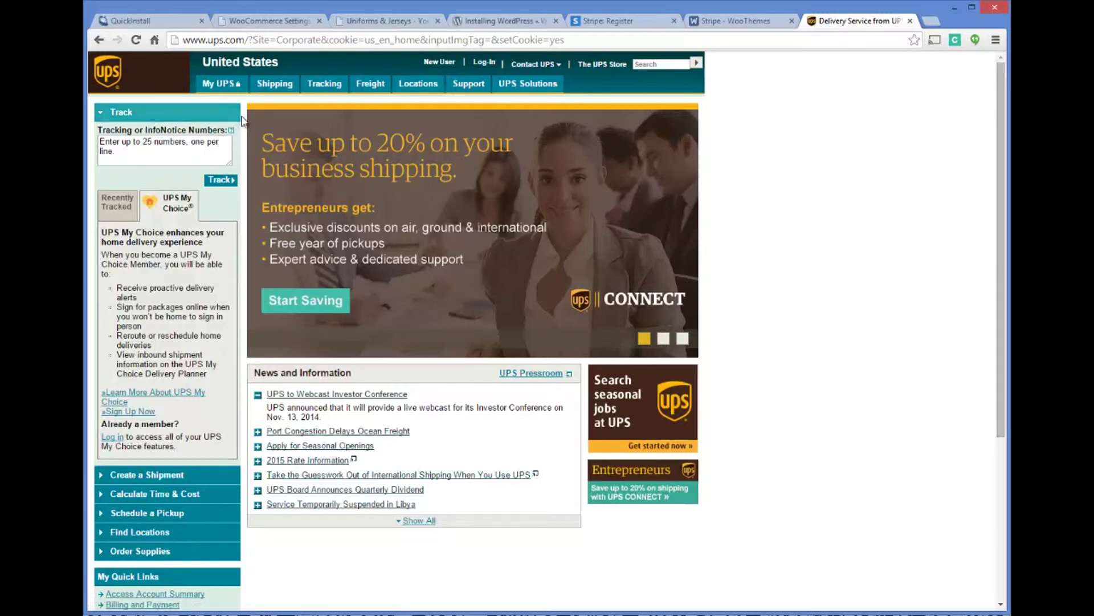
mouse_move(268, 85)
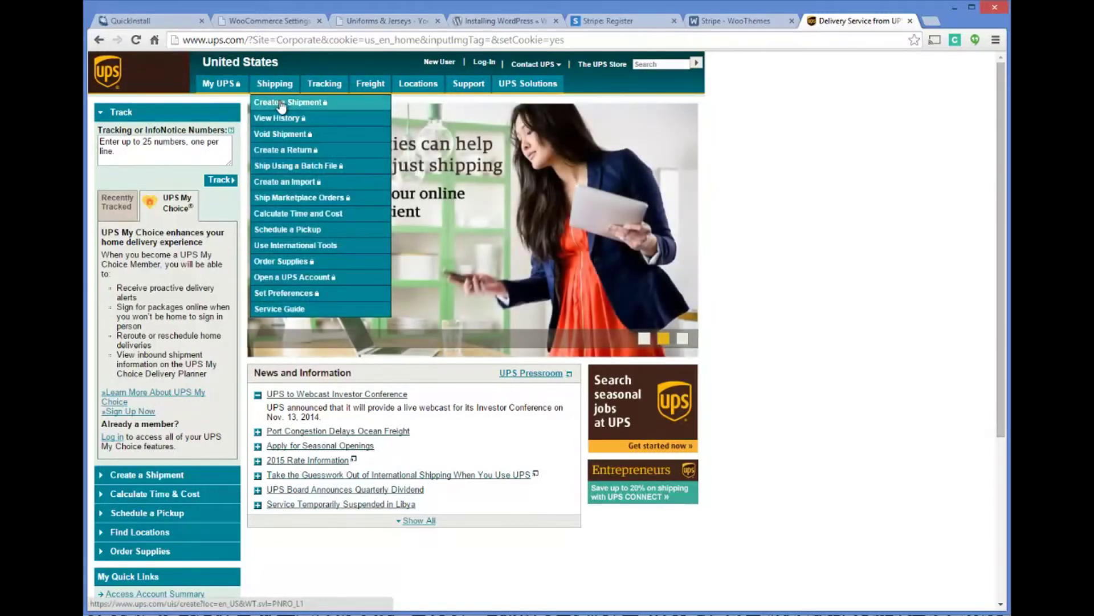
click(281, 106)
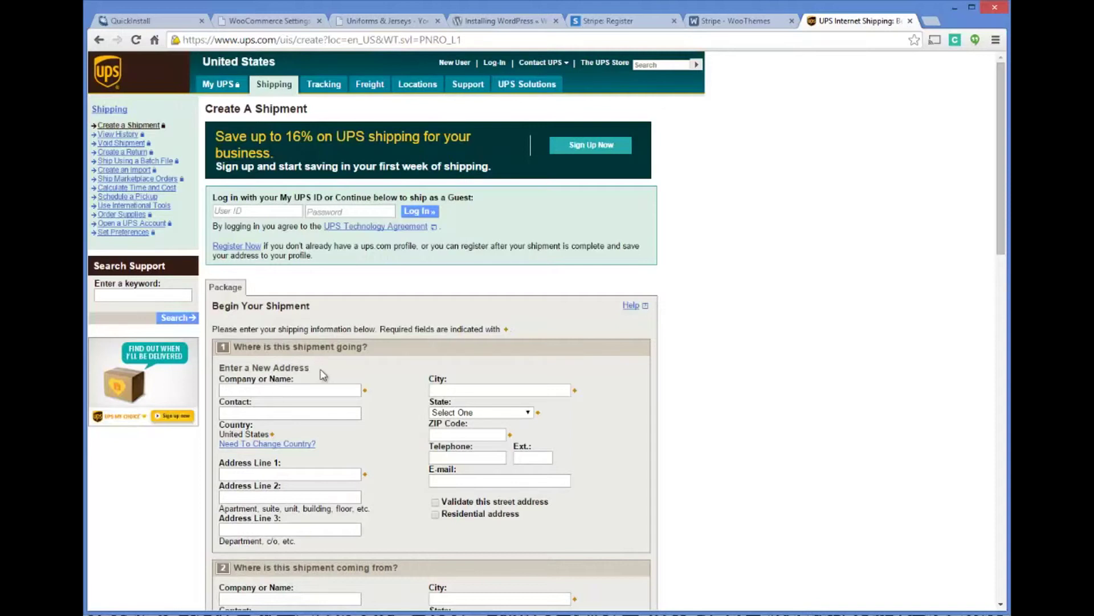
Enter 'Test Company' as the recipient company name on the UPS shipment form.
click(280, 390)
text(Test Cop)
key(BackSpace)
text(mpany)
key(Tab)
Set the destination city to MIAMI from the suggestions and the state to Florida.
text(Miami)
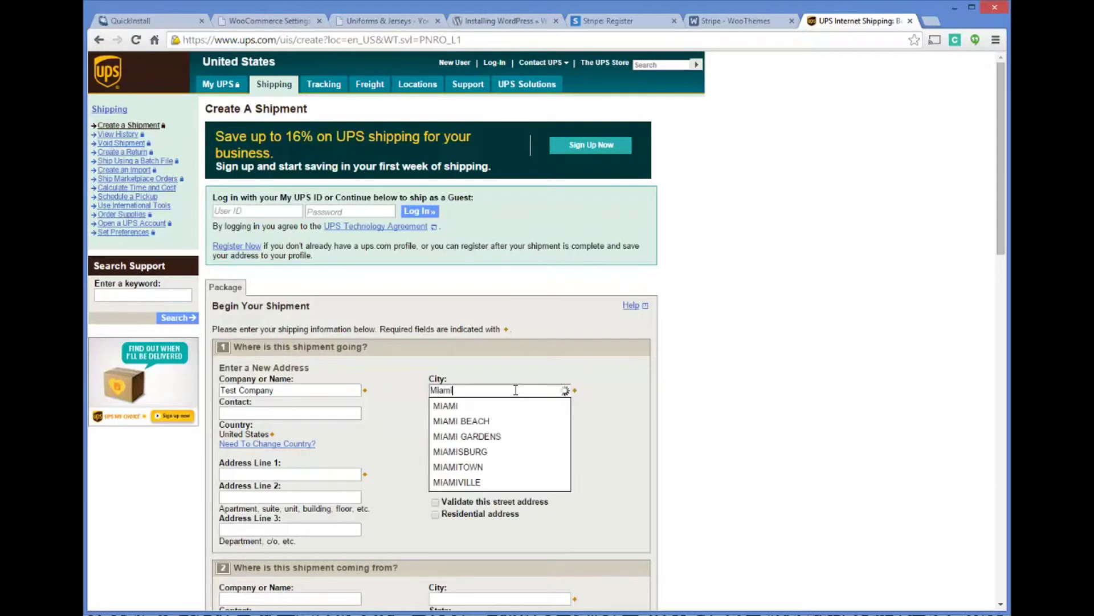
text( FL)
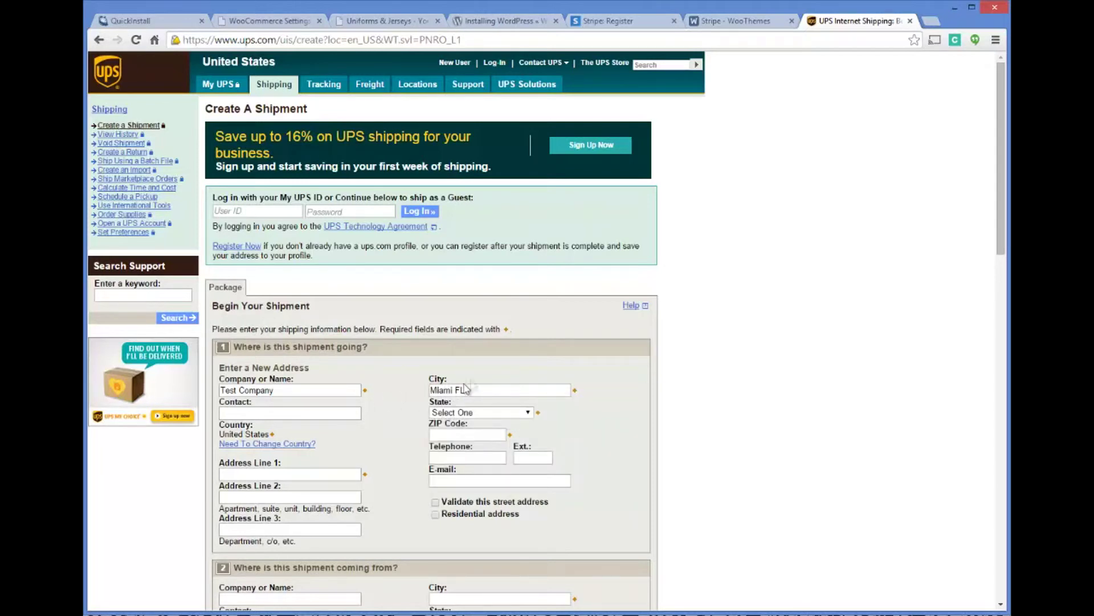
drag(473, 389, 373, 391)
text(Augusta)
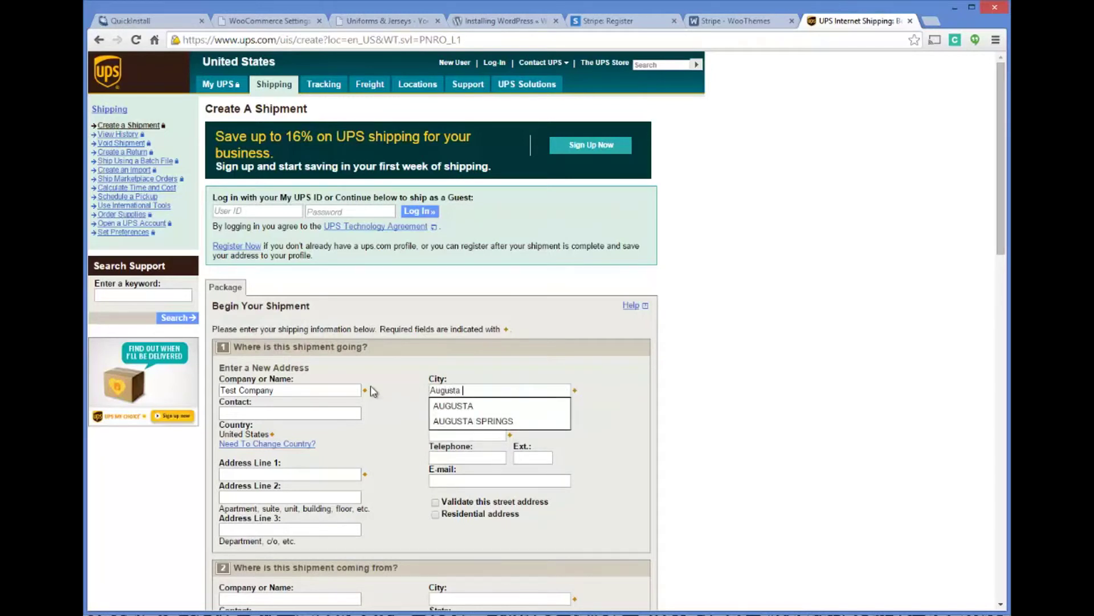
key(BackSpace)
key(BackSpace)
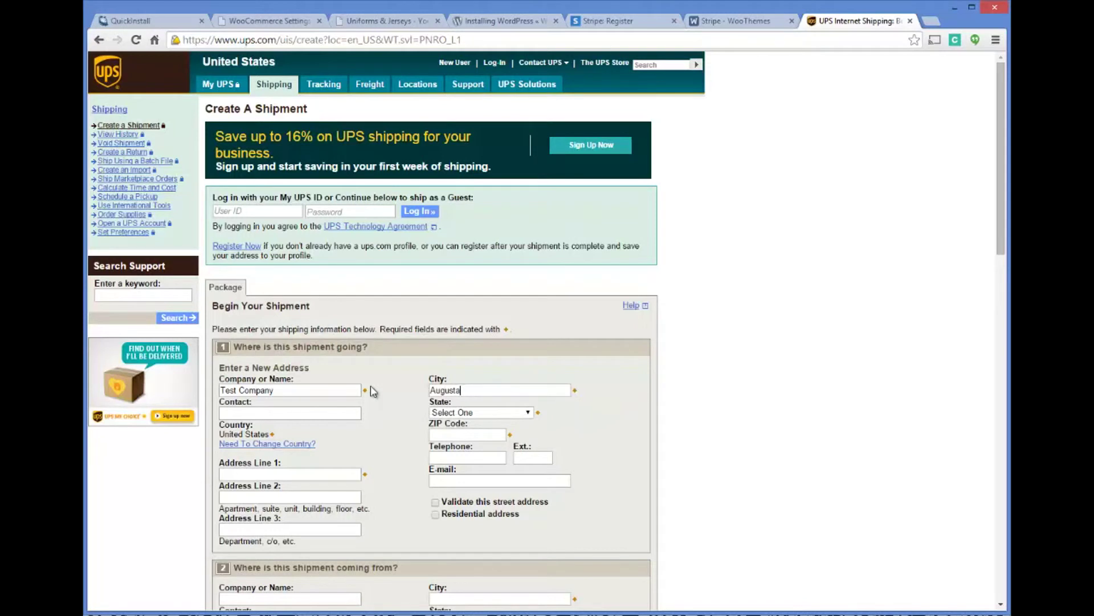
text(, maine)
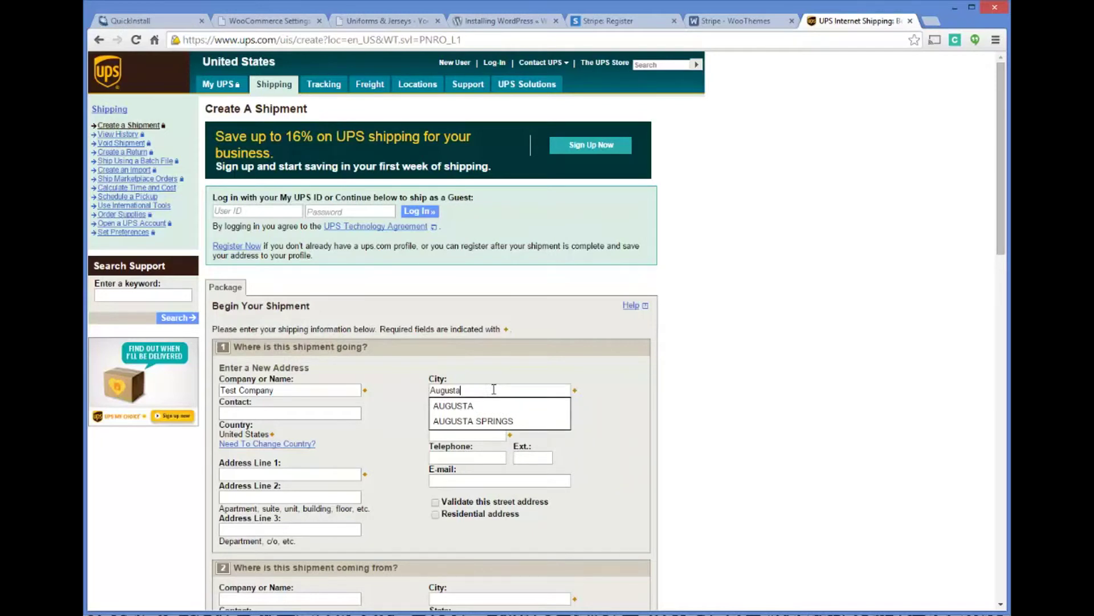
key(BackSpace)
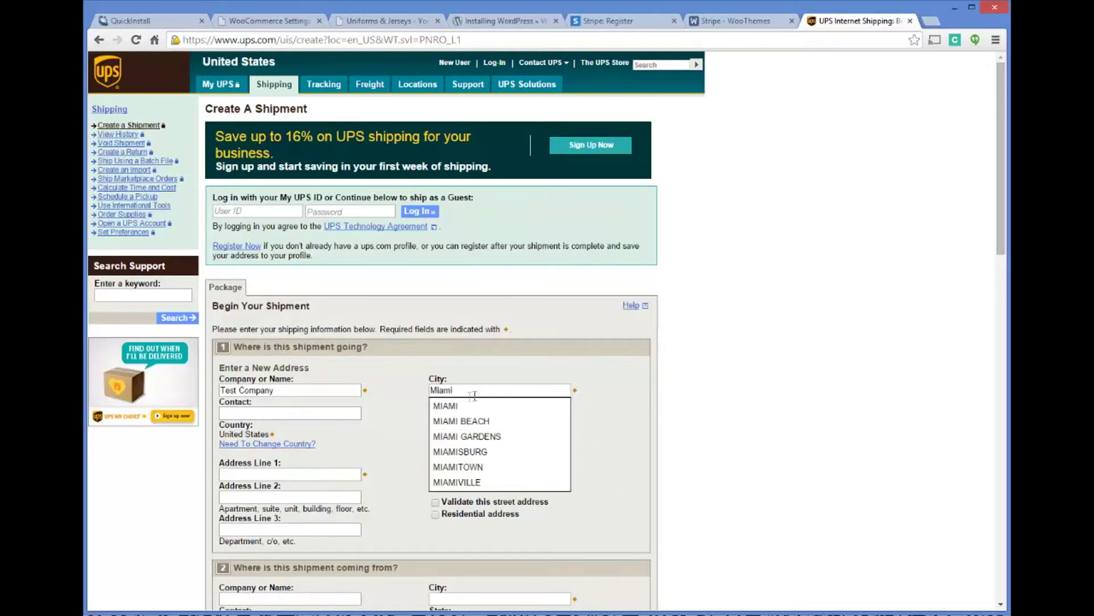
click(462, 406)
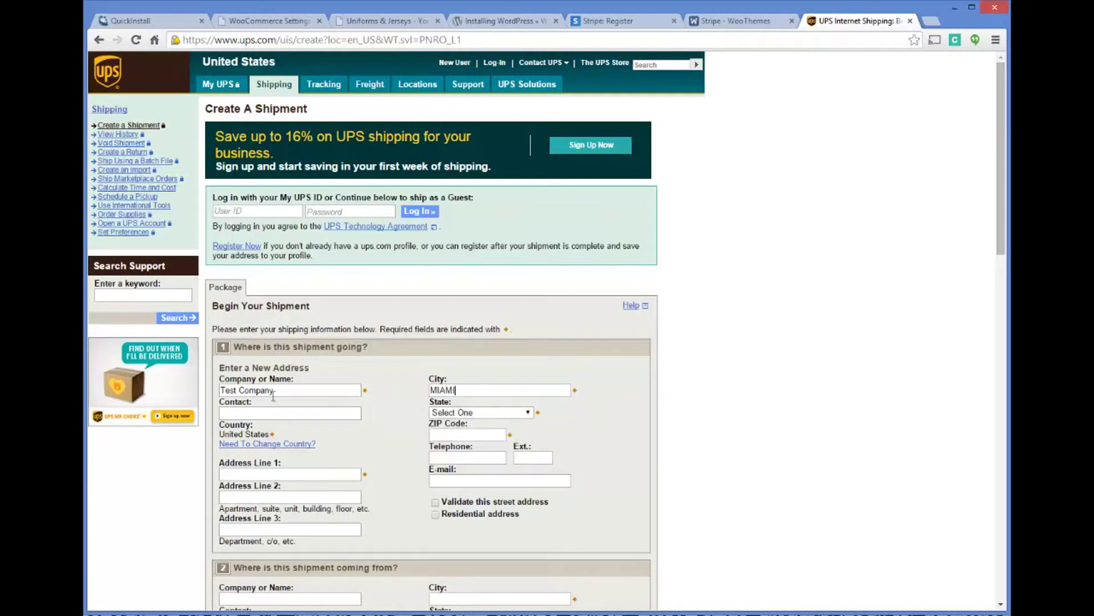
click(448, 414)
drag(530, 453, 526, 476)
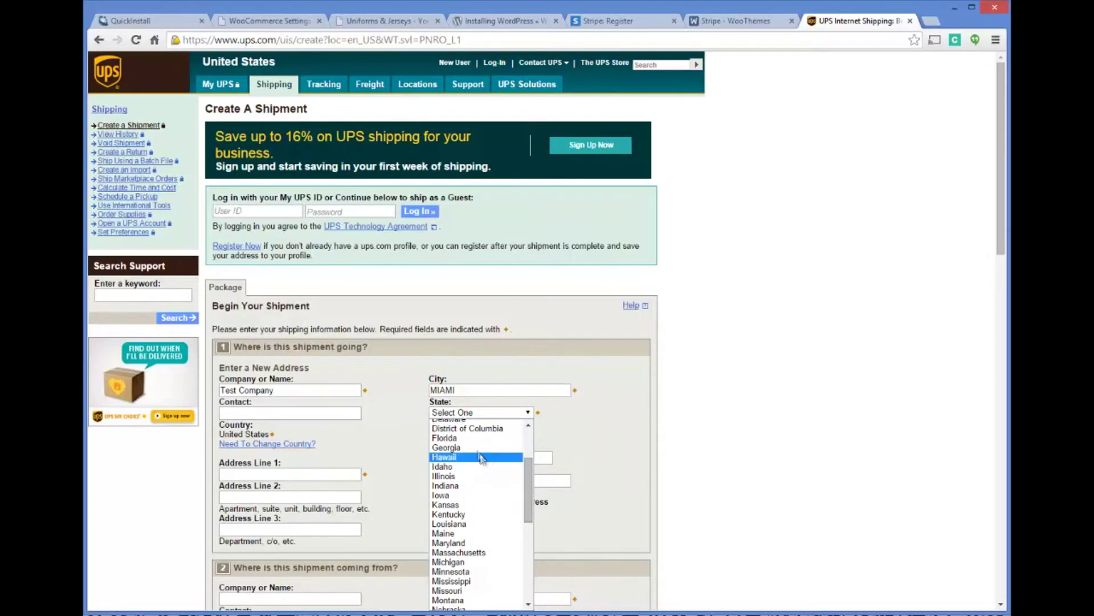
key(Escape)
key(f)
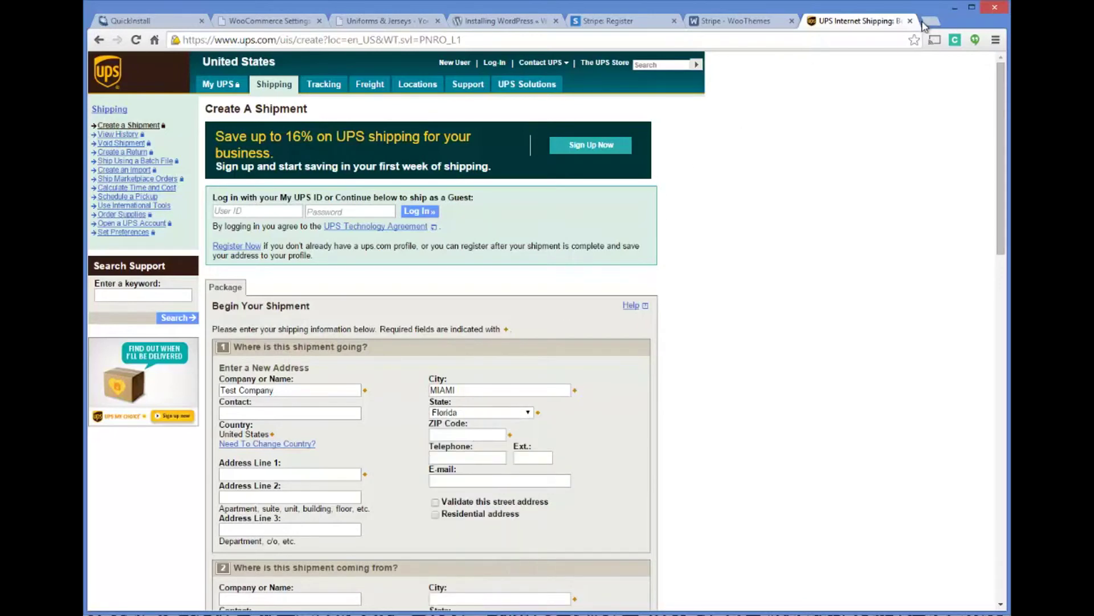
Search 'miami florida zip code' in a new tab, then return to the UPS form's ZIP Code field.
click(929, 23)
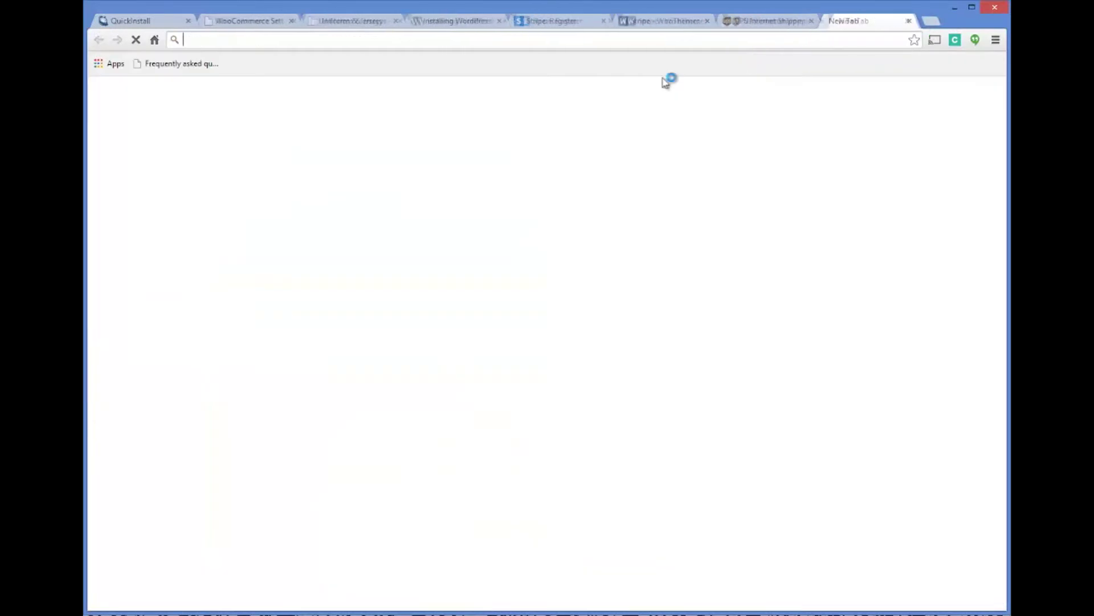
text(miami florida zip code)
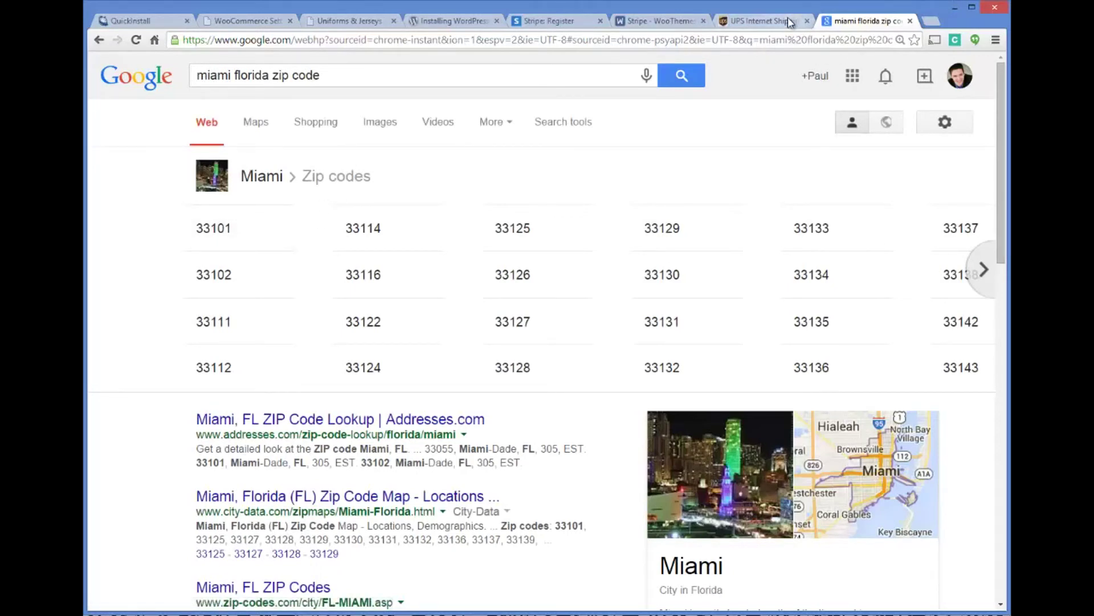
click(764, 21)
click(483, 433)
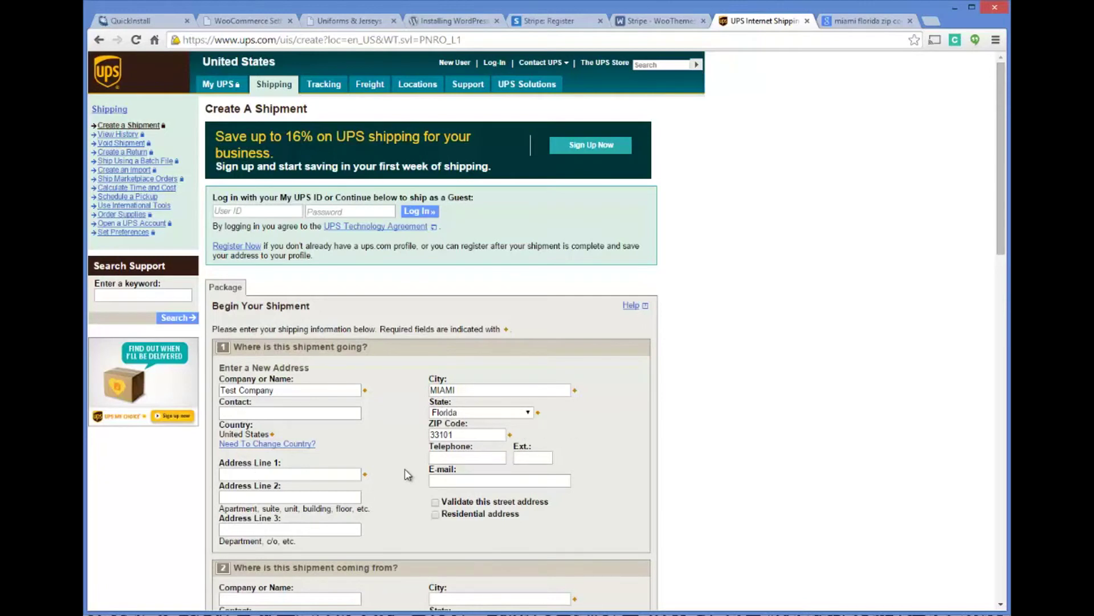
Enter 1234 Hartford Lane as the destination street address for the Miami shipment.
scroll(624, 365, down, 3)
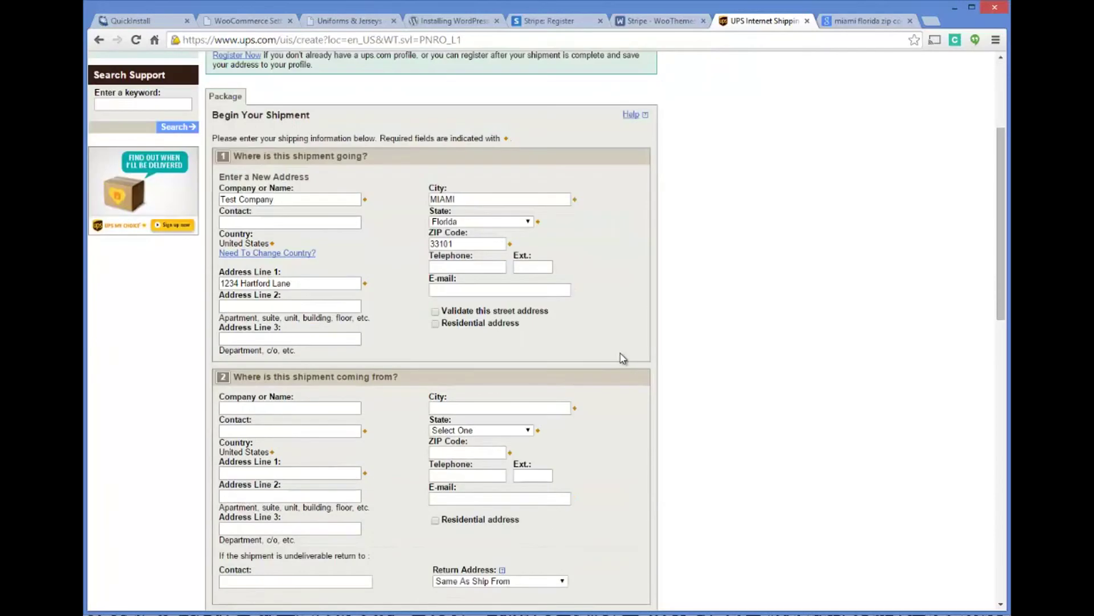
scroll(623, 358, down, 5)
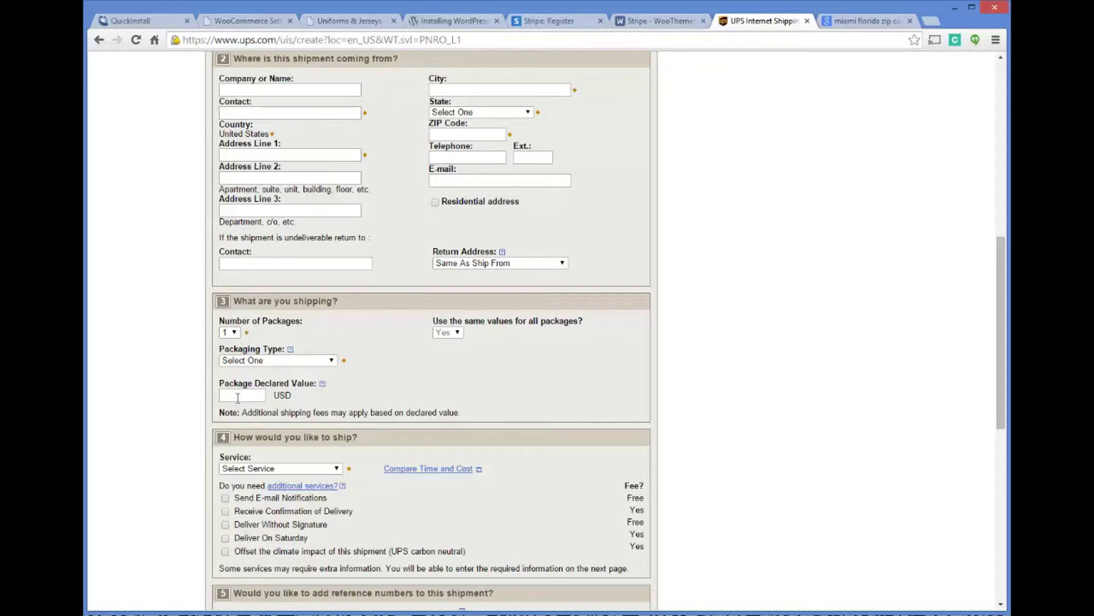
scroll(490, 373, down, 2)
scroll(401, 384, down, 6)
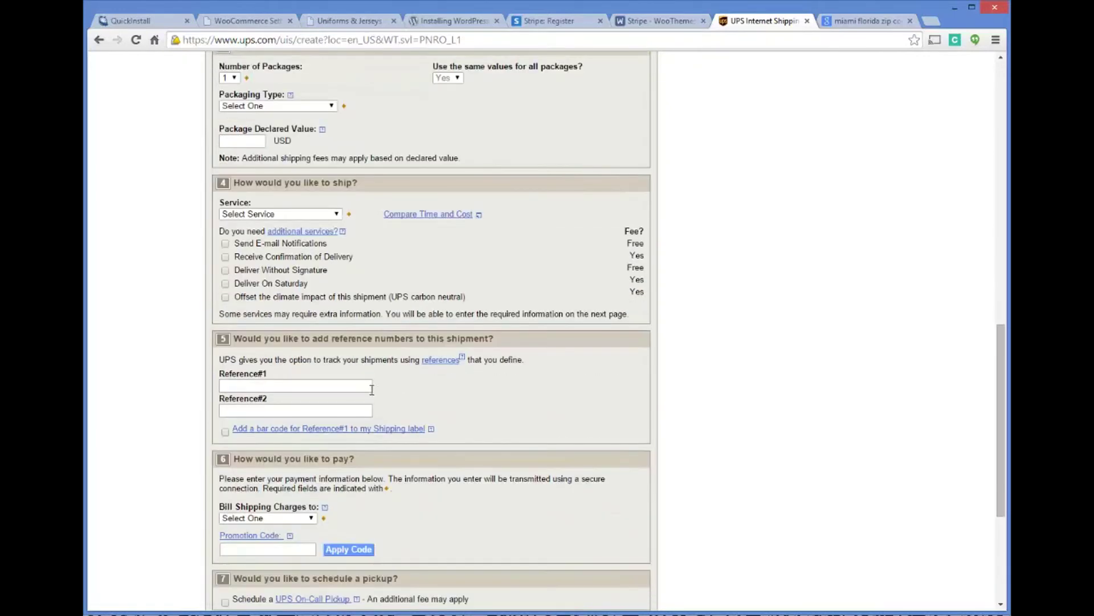
Scroll through the rest of the Create a Shipment form, leaving ship-from and package sections blank.
scroll(455, 349, up, 2)
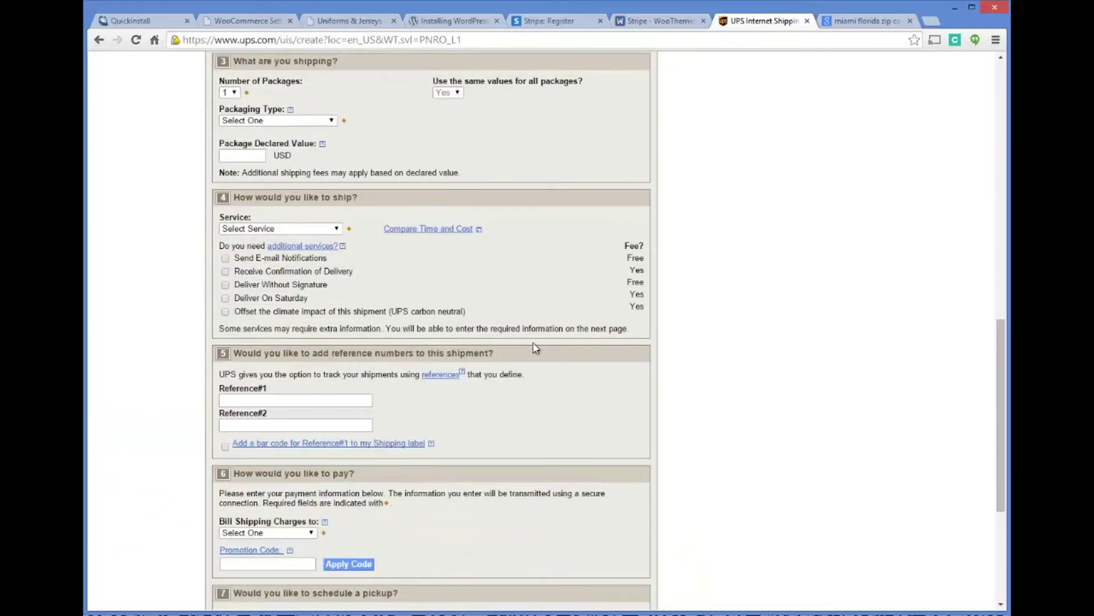
scroll(533, 345, up, 3)
scroll(512, 335, up, 9)
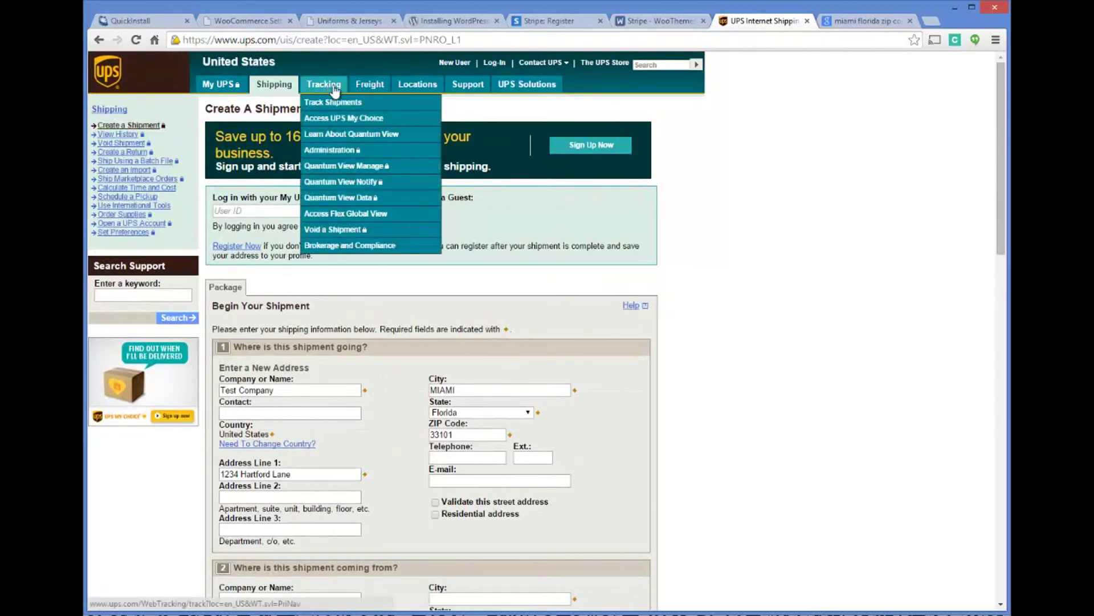
mouse_move(375, 86)
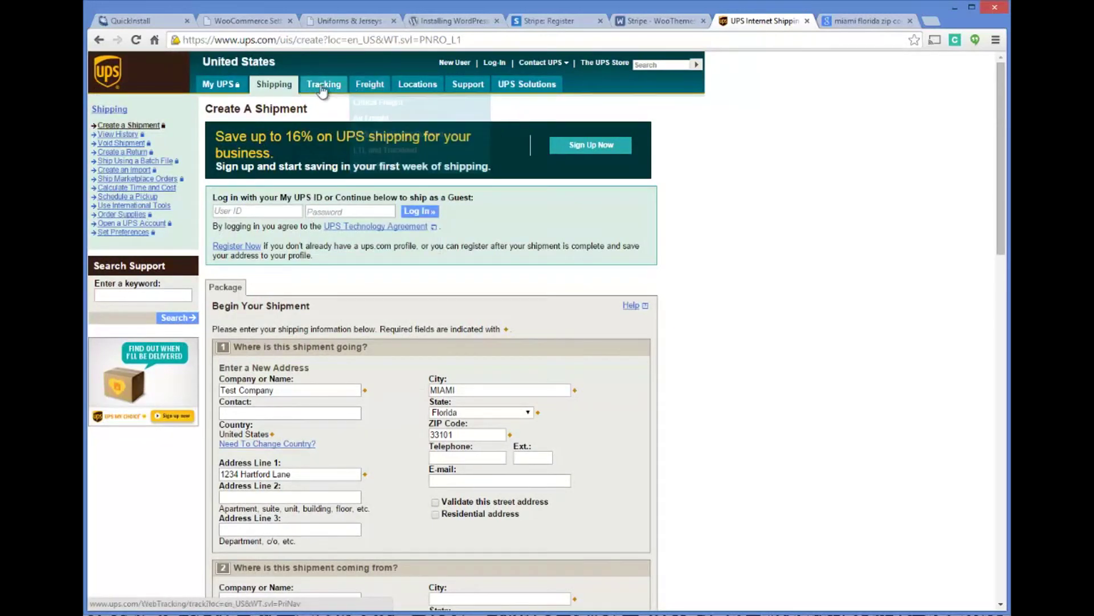
mouse_move(322, 90)
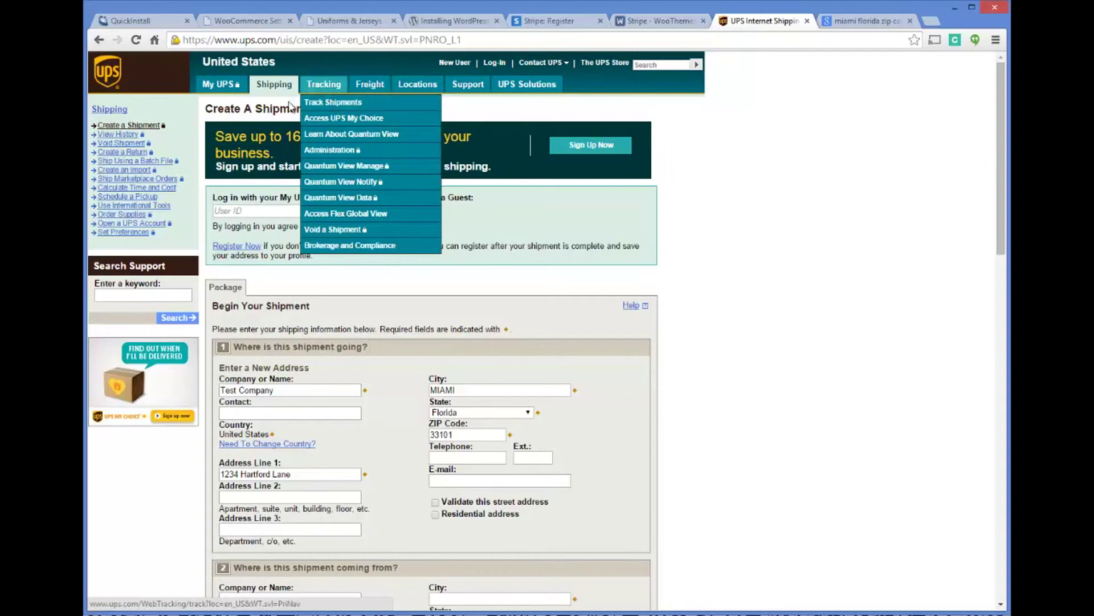
scroll(509, 203, down, 1)
scroll(516, 206, down, 5)
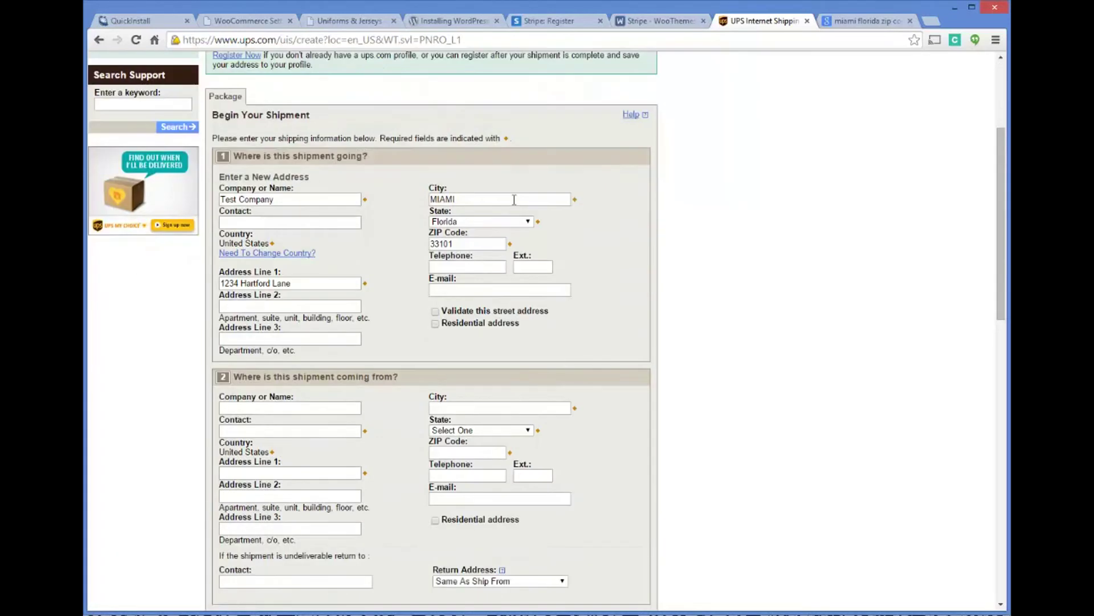
scroll(522, 207, up, 6)
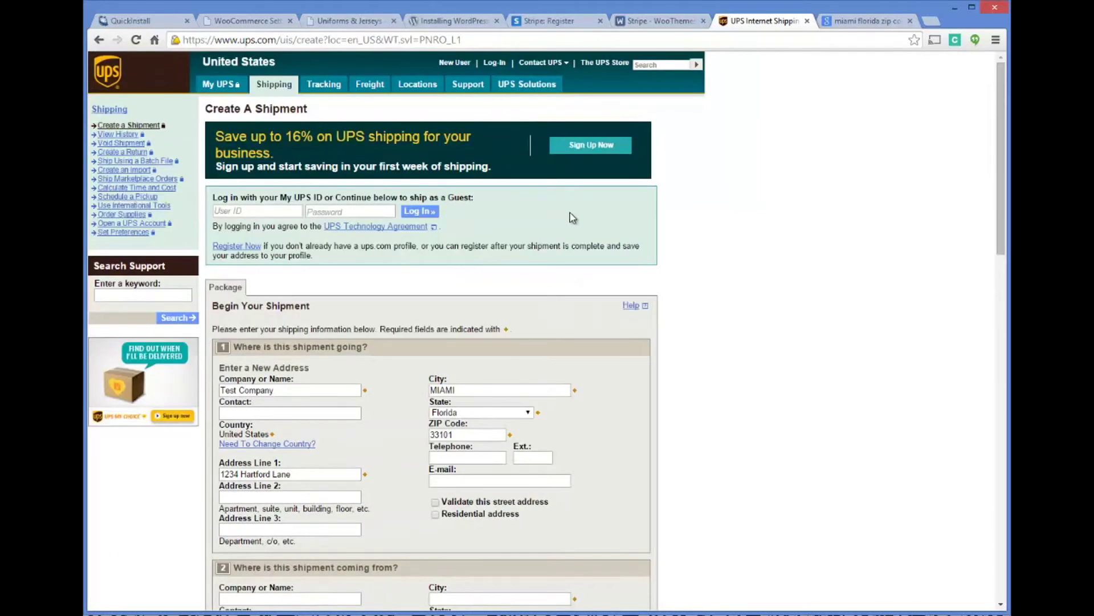
scroll(573, 216, down, 3)
scroll(587, 231, down, 5)
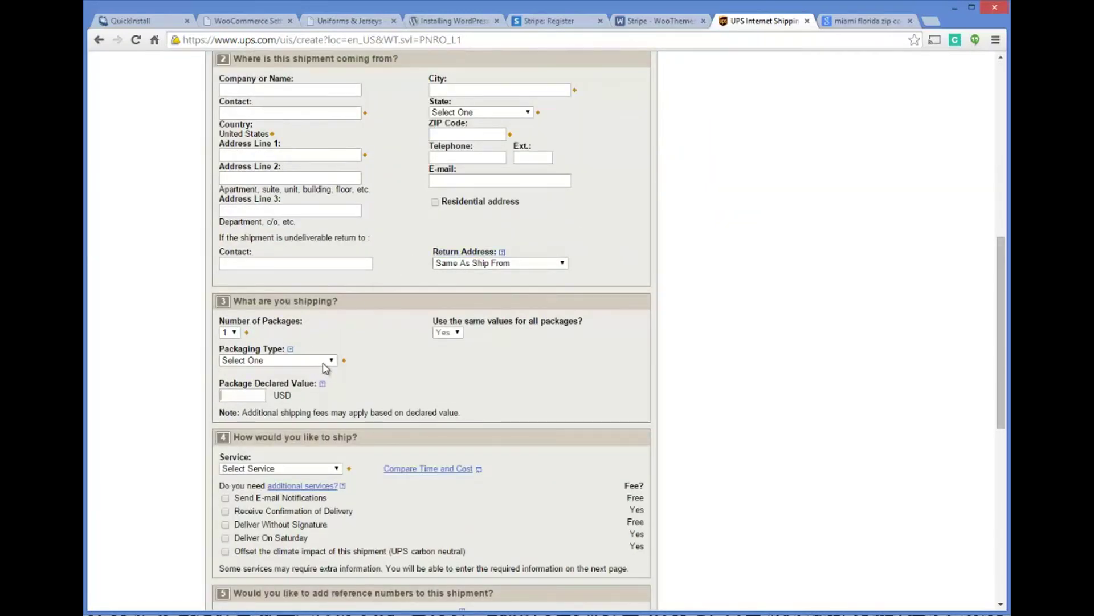
scroll(408, 342, down, 2)
scroll(405, 309, down, 4)
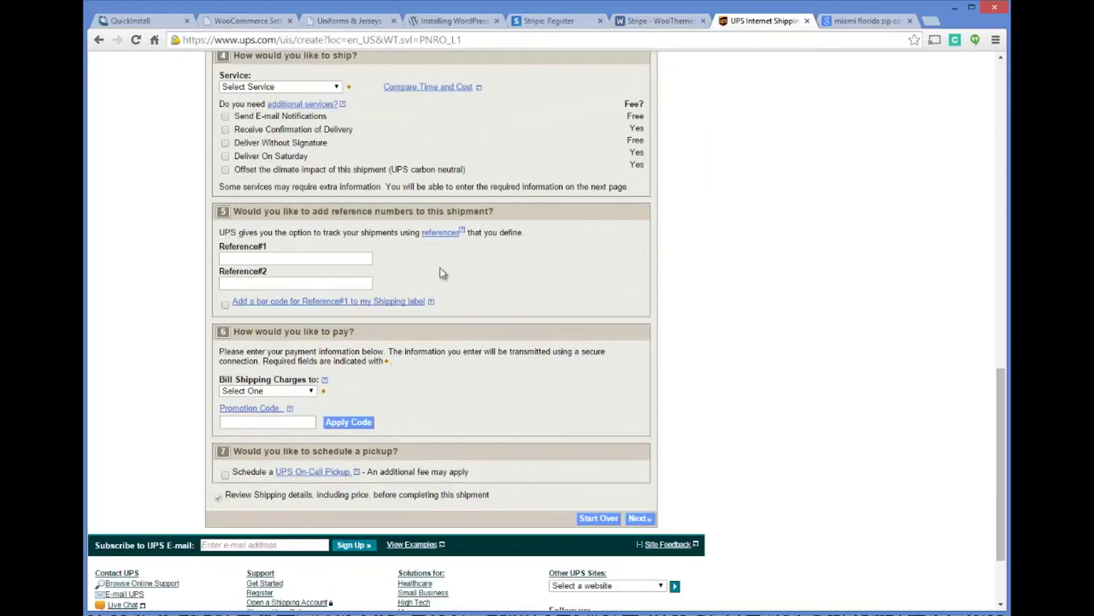
drag(997, 424, 910, 74)
Close the UPS tab and return to the WooCommerce flat rate settings tab.
click(807, 21)
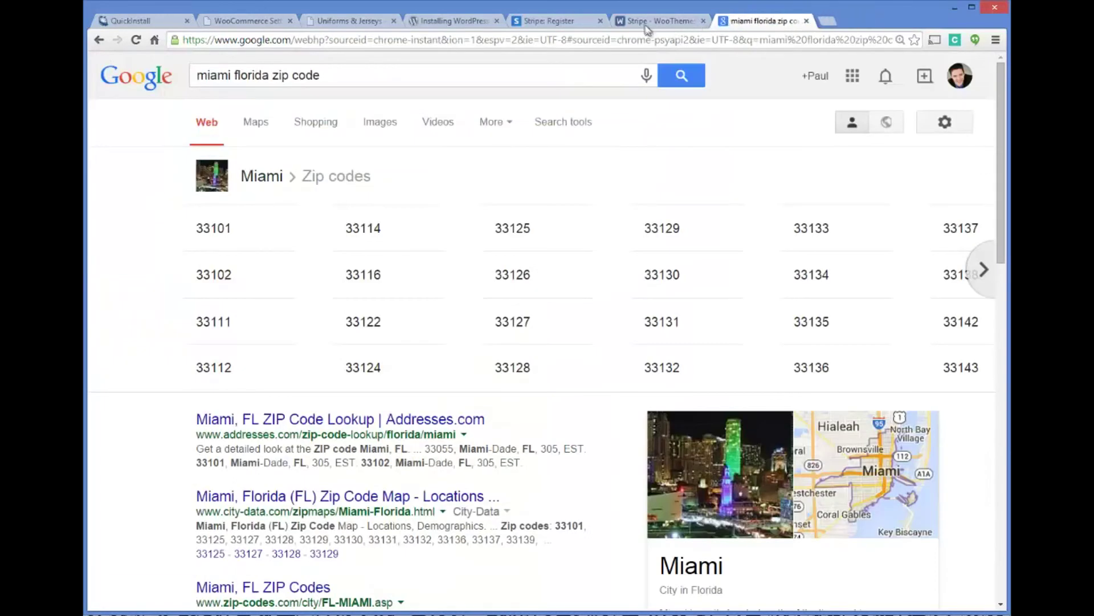
click(661, 21)
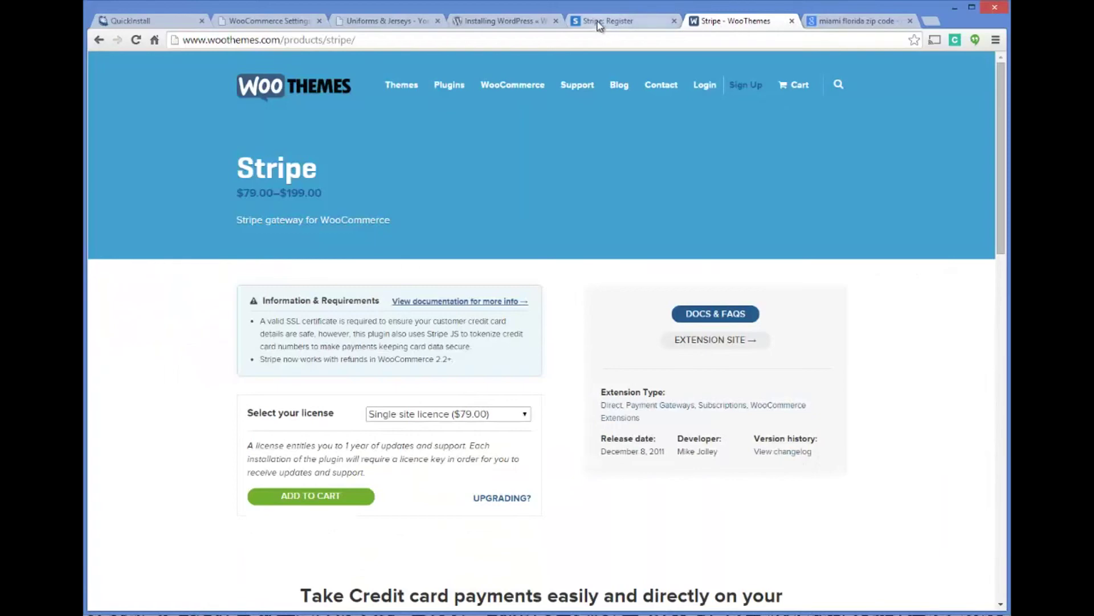
click(496, 20)
click(360, 21)
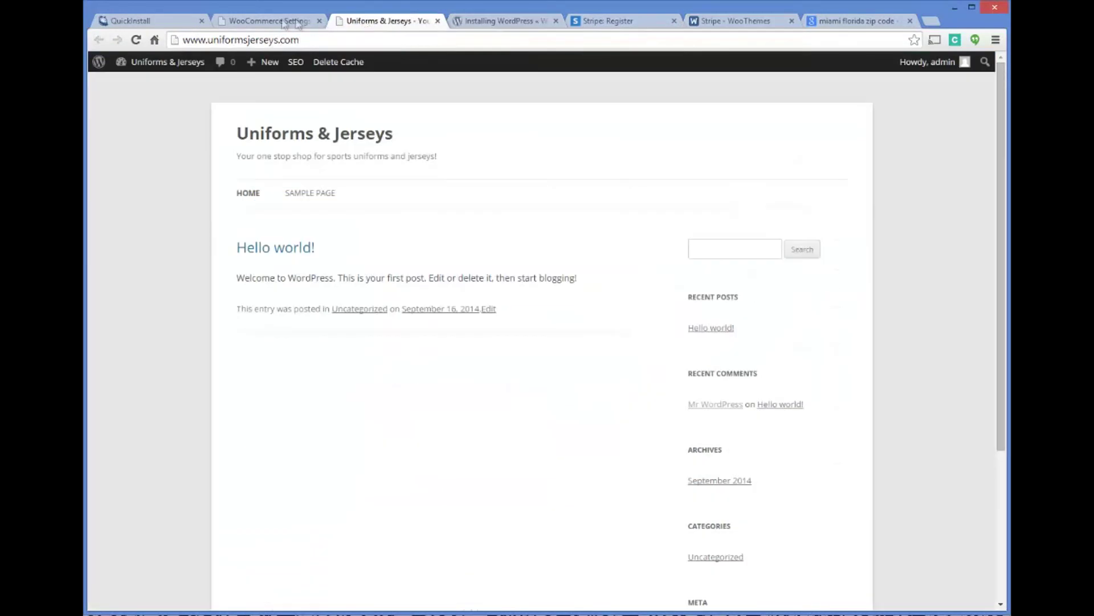
click(268, 21)
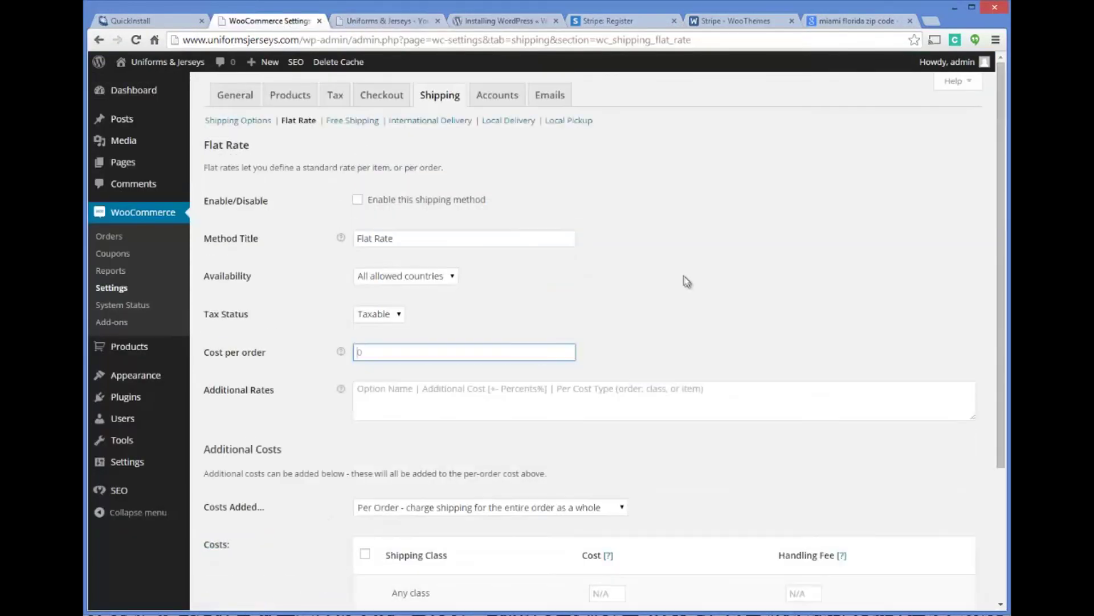
Keep My Account as the Accounts page, then bring up the Emails settings.
click(507, 96)
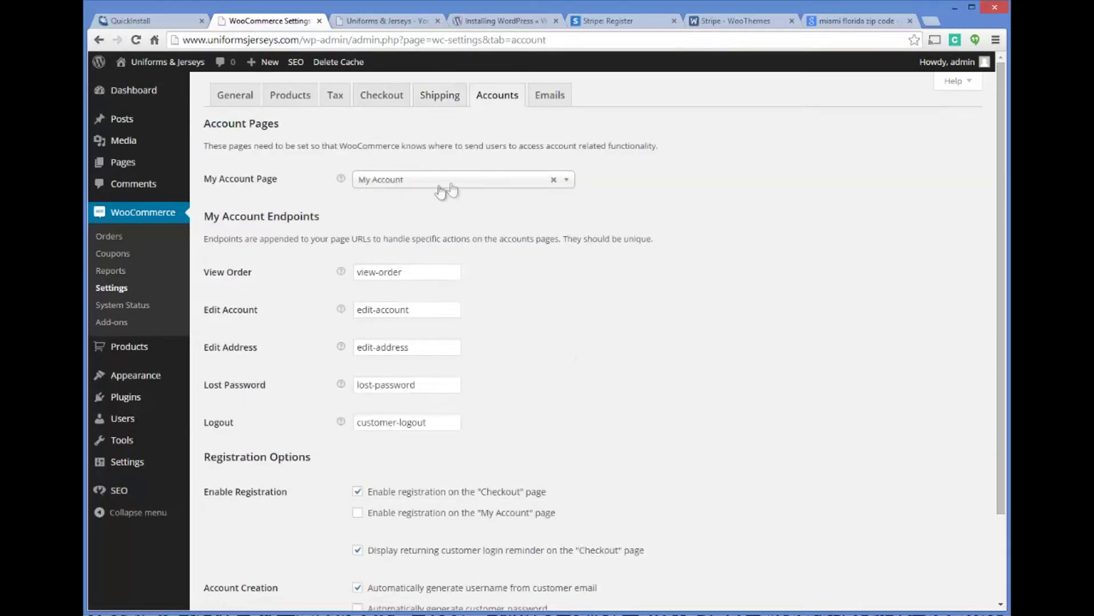
click(428, 181)
click(427, 183)
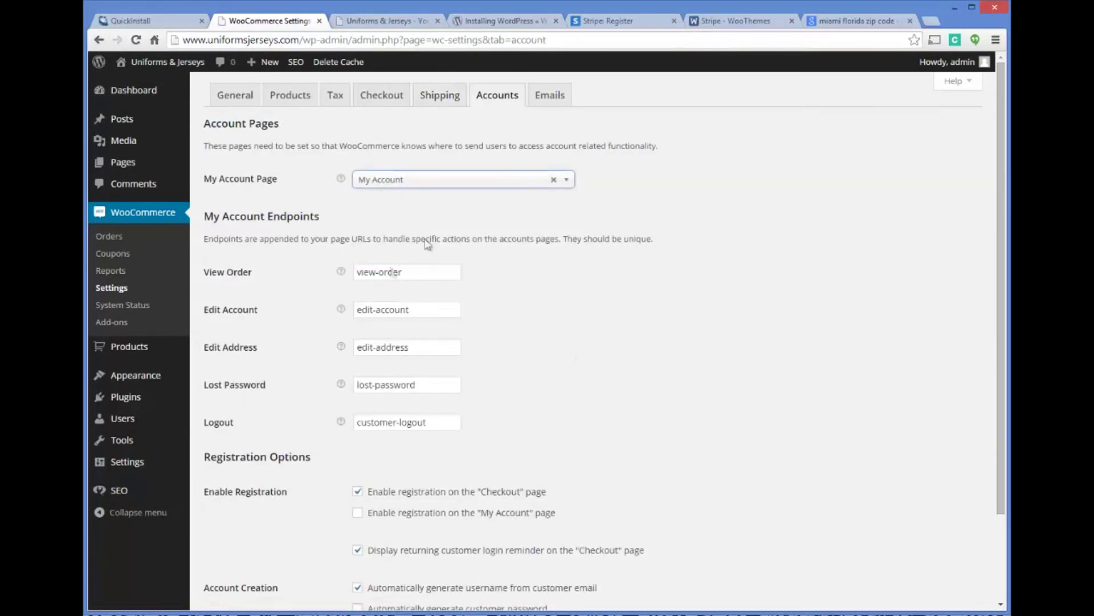
click(542, 100)
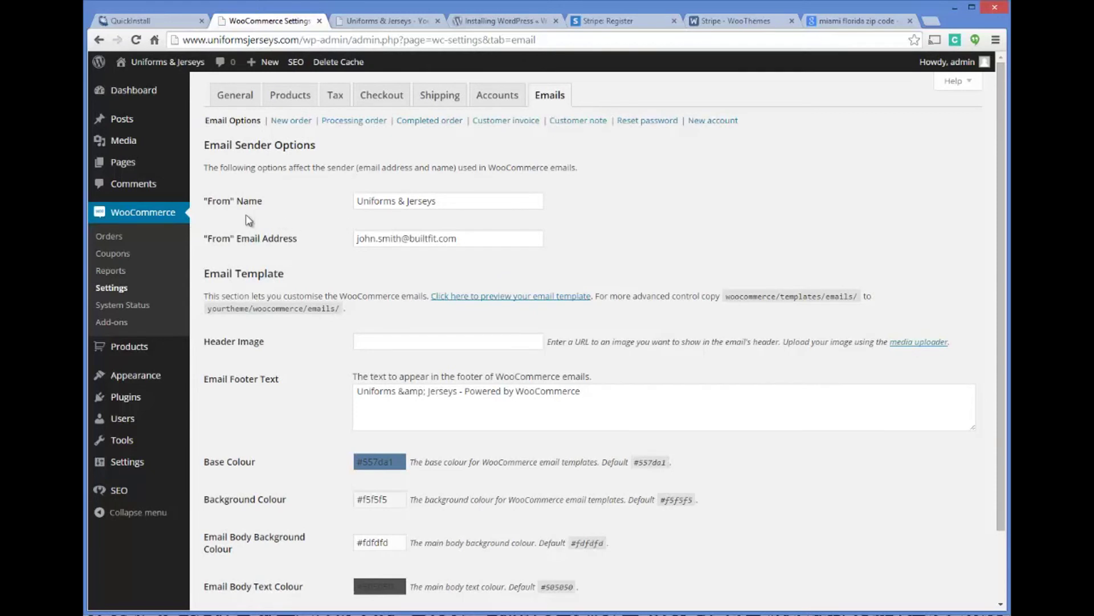
Change the email "From" name to UniformsJerseys.com, check the From address, and save.
drag(448, 200, 237, 208)
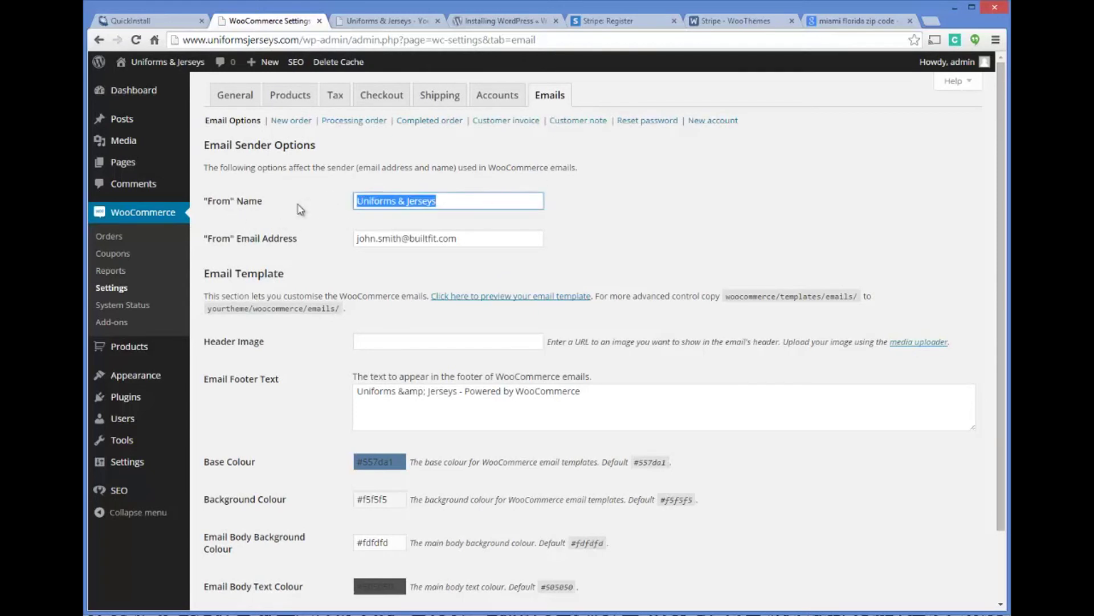
text(Un)
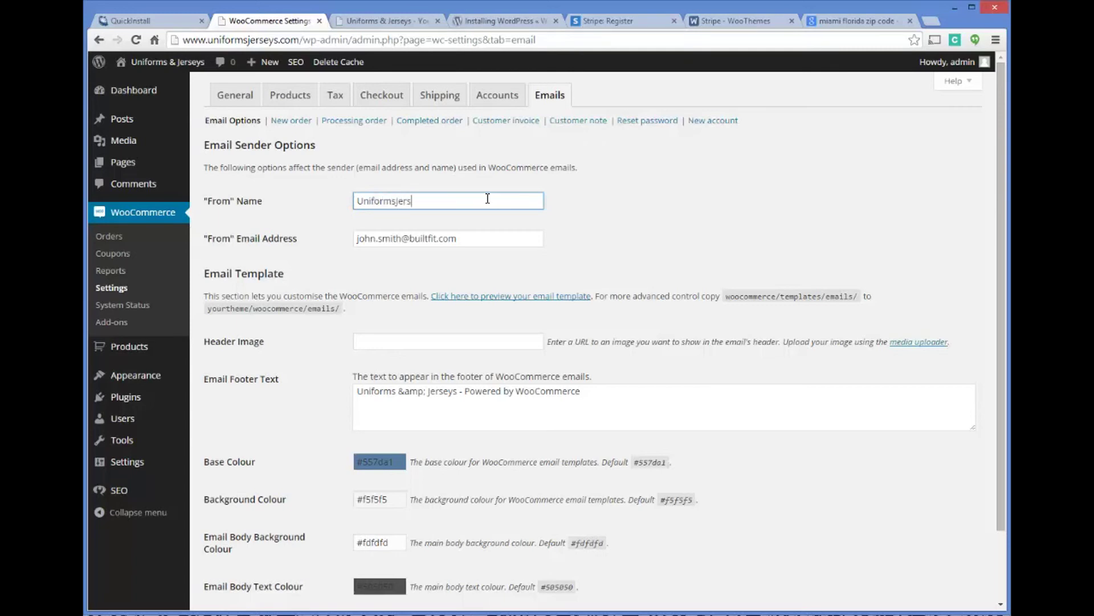
click(667, 198)
click(473, 239)
key(ctrl+a)
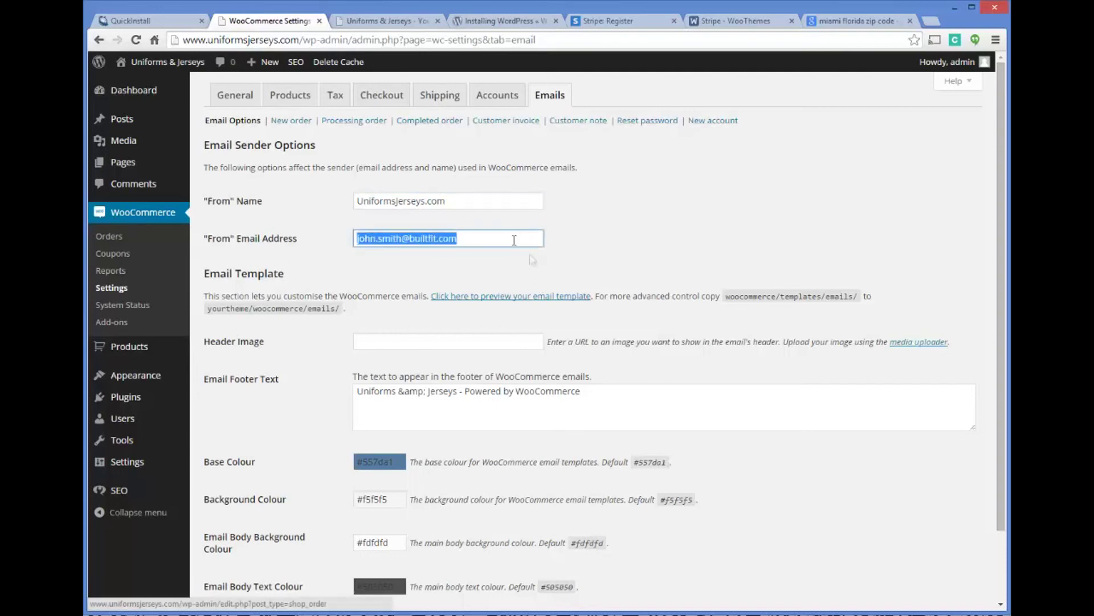
click(495, 239)
scroll(648, 244, down, 2)
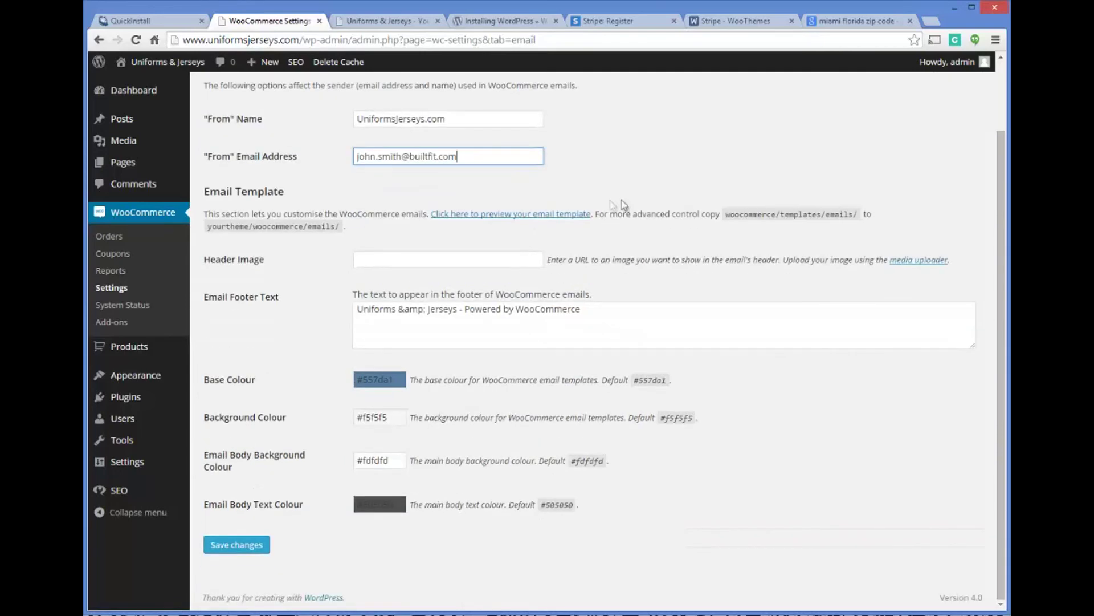
click(247, 547)
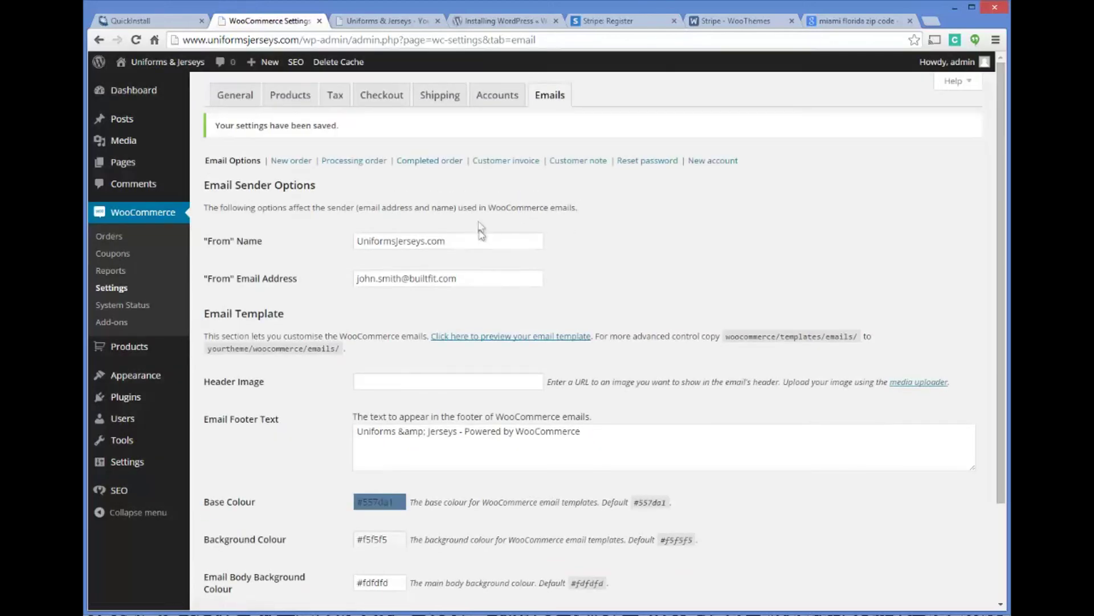
View System Status and read the help on increasing the 40 MB PHP memory limit.
click(133, 308)
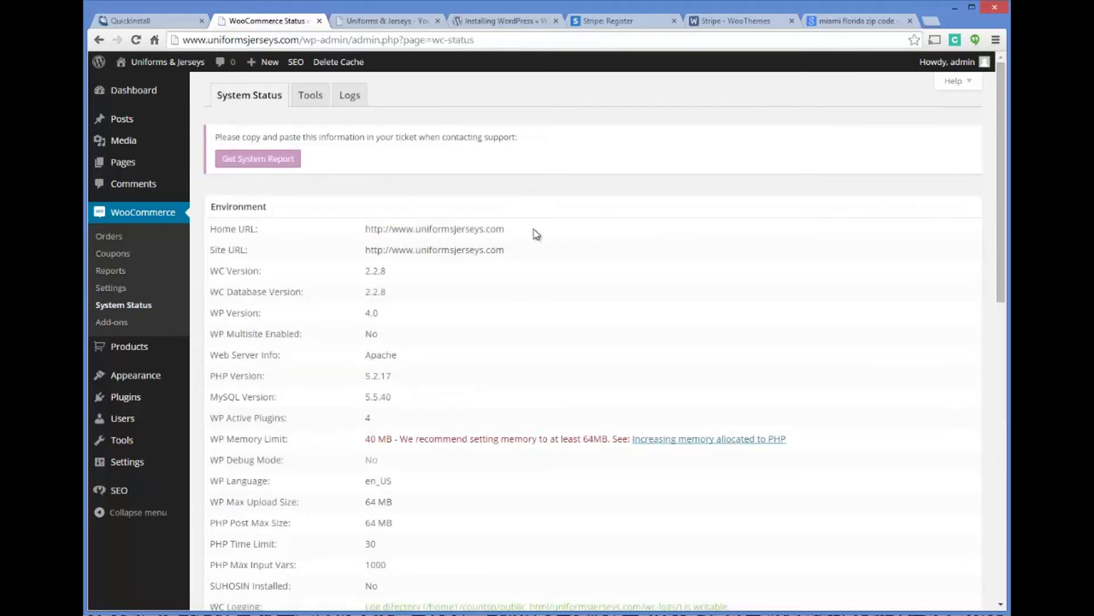
scroll(485, 288, down, 1)
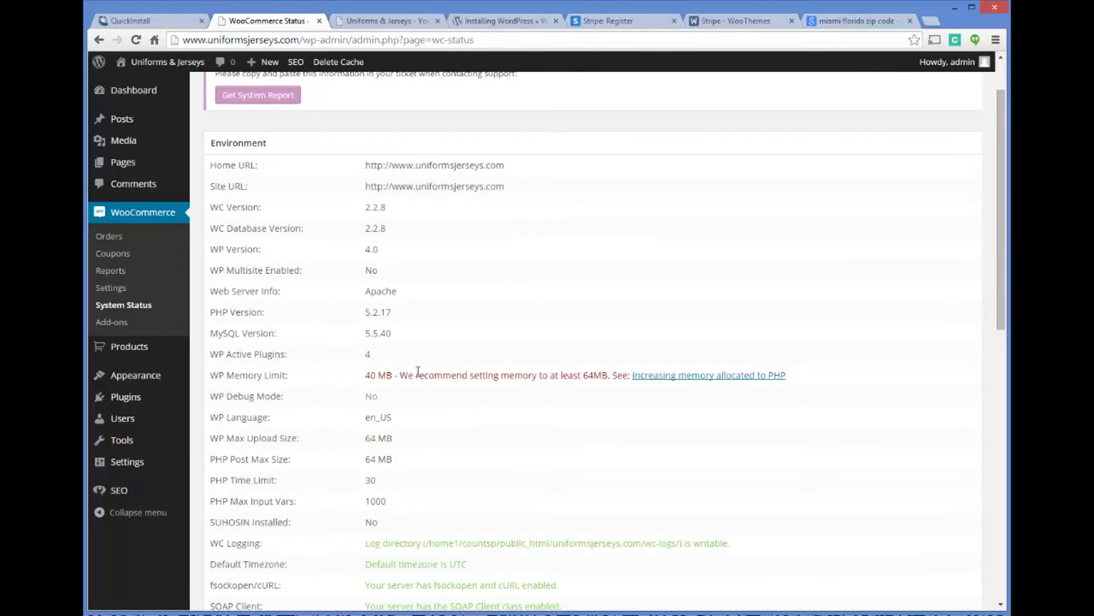
click(682, 374)
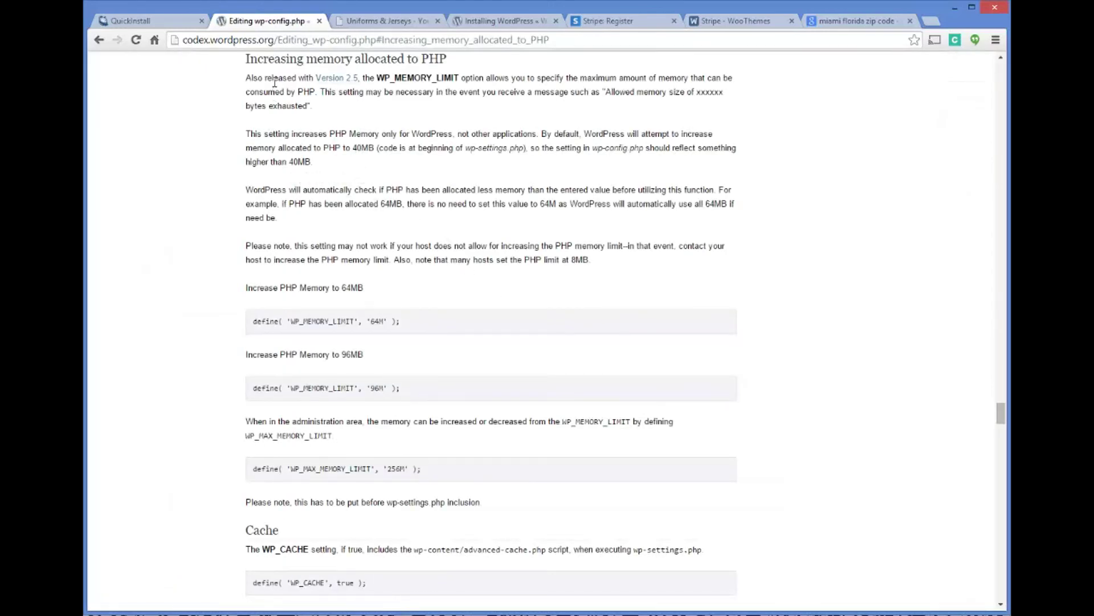
click(320, 21)
drag(421, 149, 317, 134)
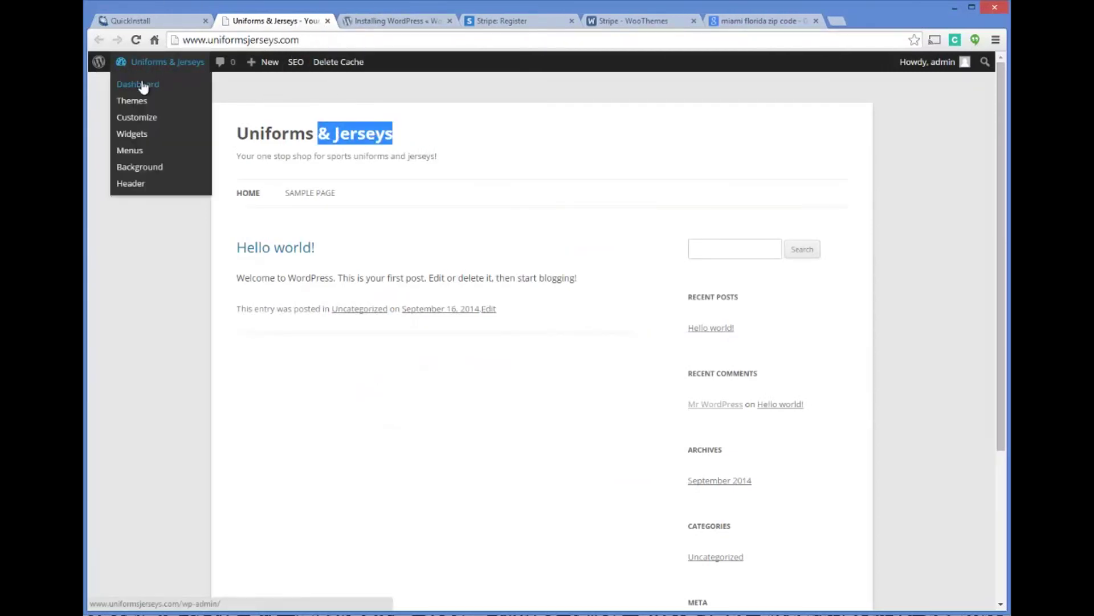
Go back to the WooCommerce System Status report via the dashboard.
click(283, 124)
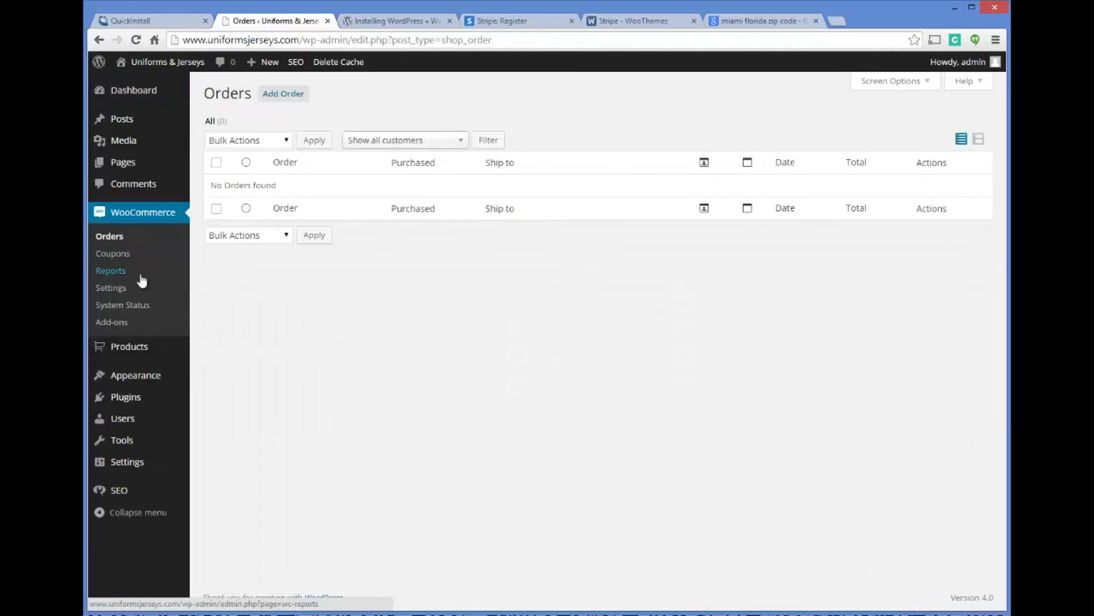
click(121, 289)
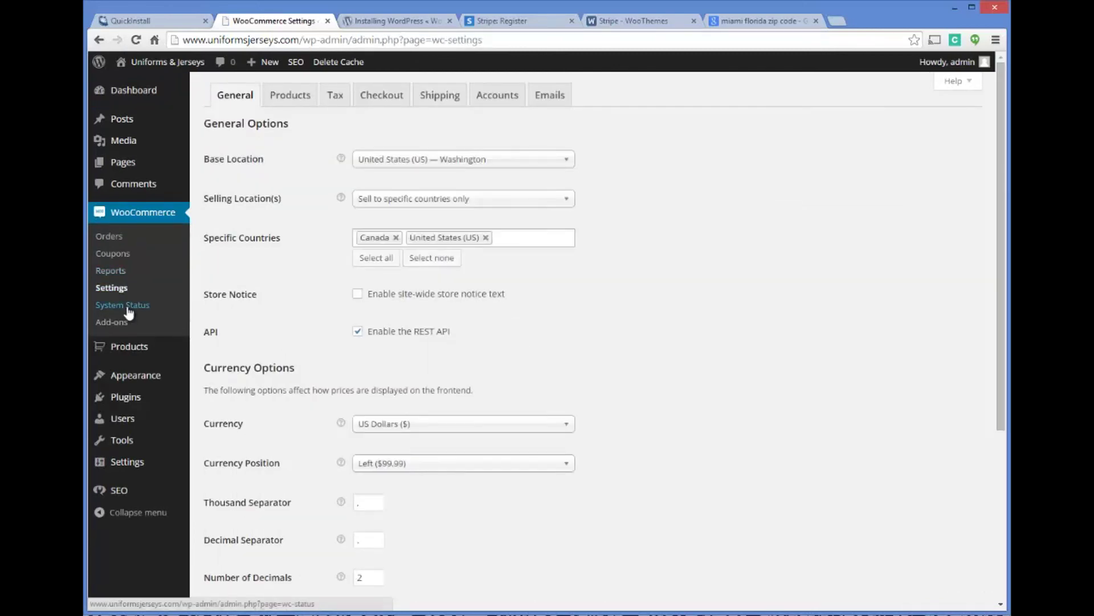
click(127, 305)
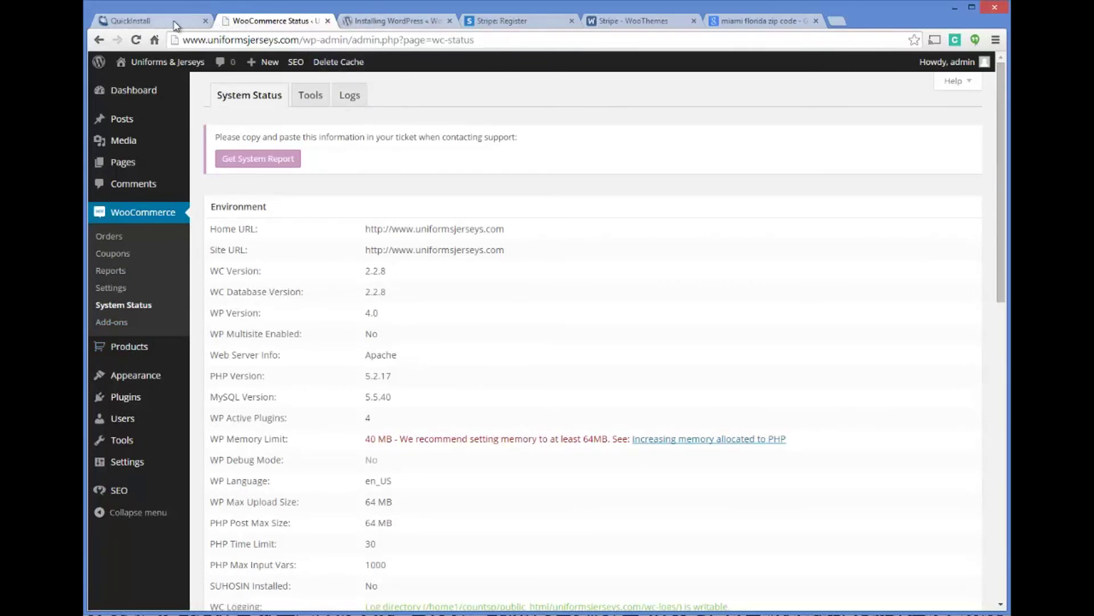
Check the storefront menu links and the empty Shop page, then return to All Pages.
right_click(137, 81)
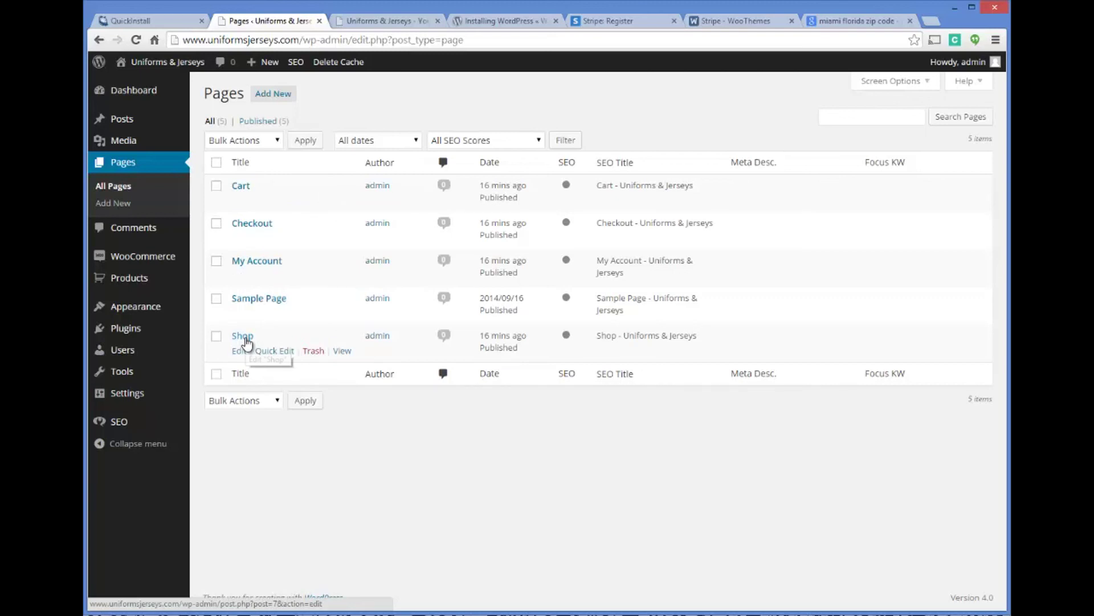
click(390, 23)
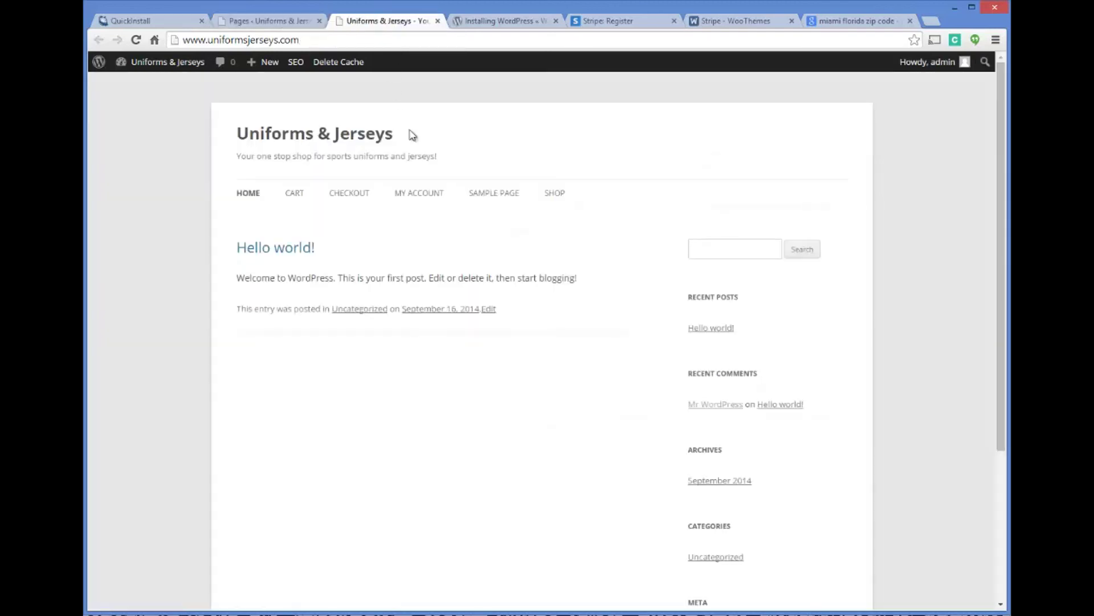
click(555, 194)
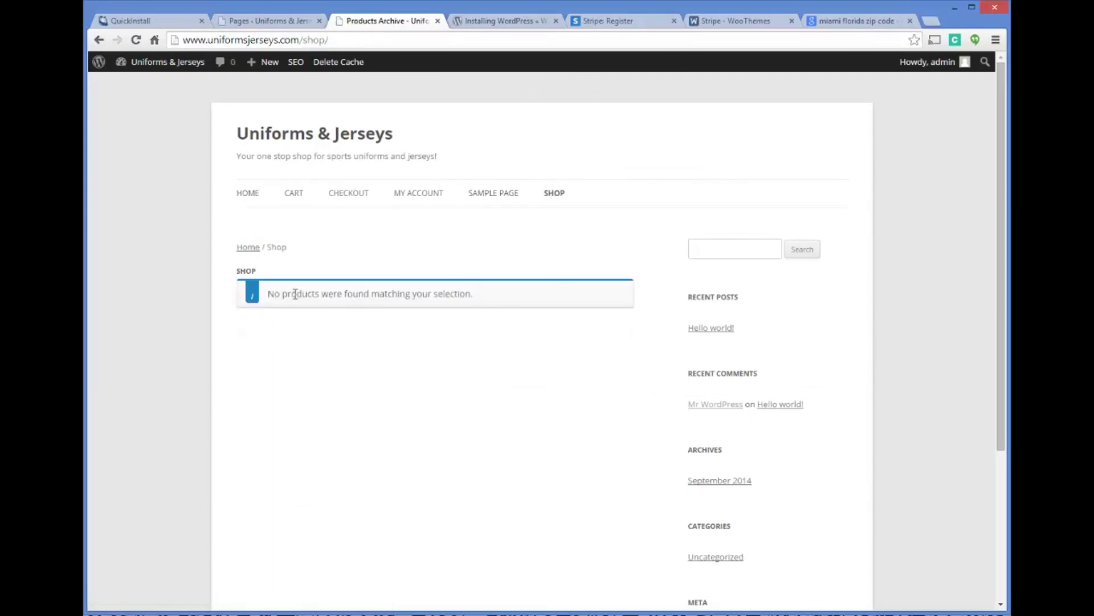
scroll(457, 242, down, 3)
scroll(458, 285, up, 3)
click(268, 20)
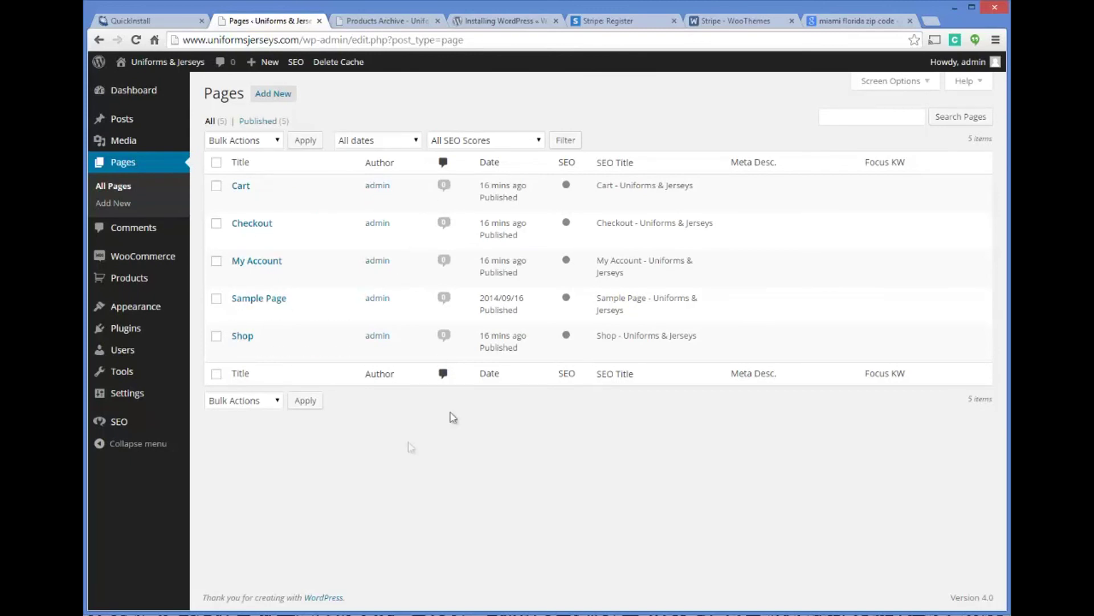
mouse_move(147, 283)
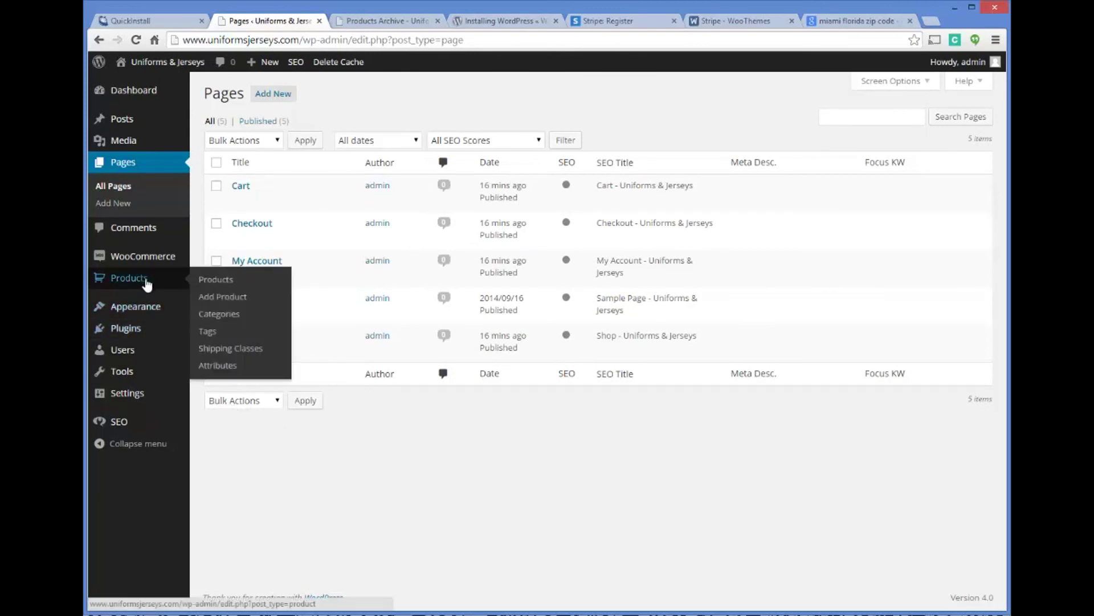